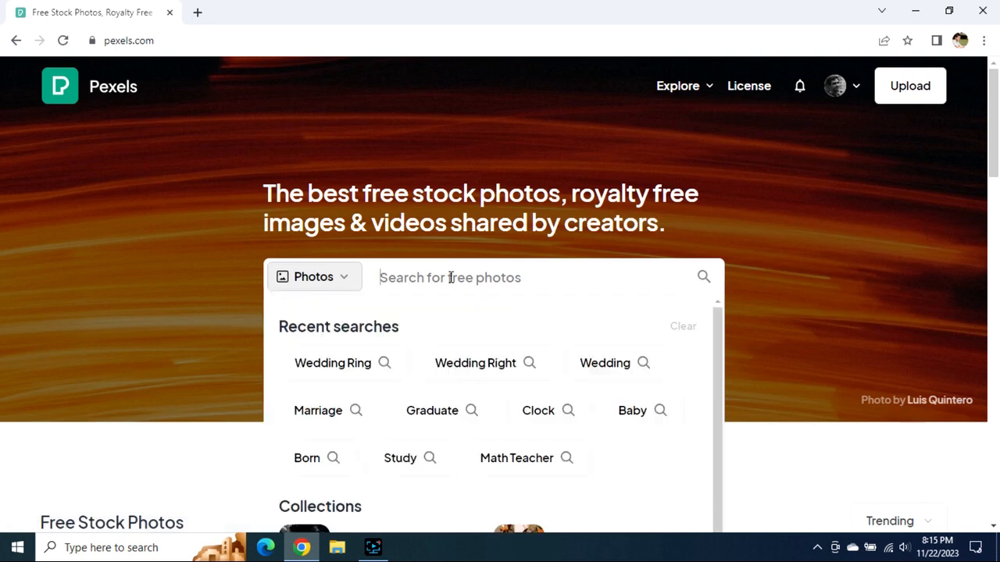
# - Search Pexels for "baby" and show the video results
pyautogui.write('baby')
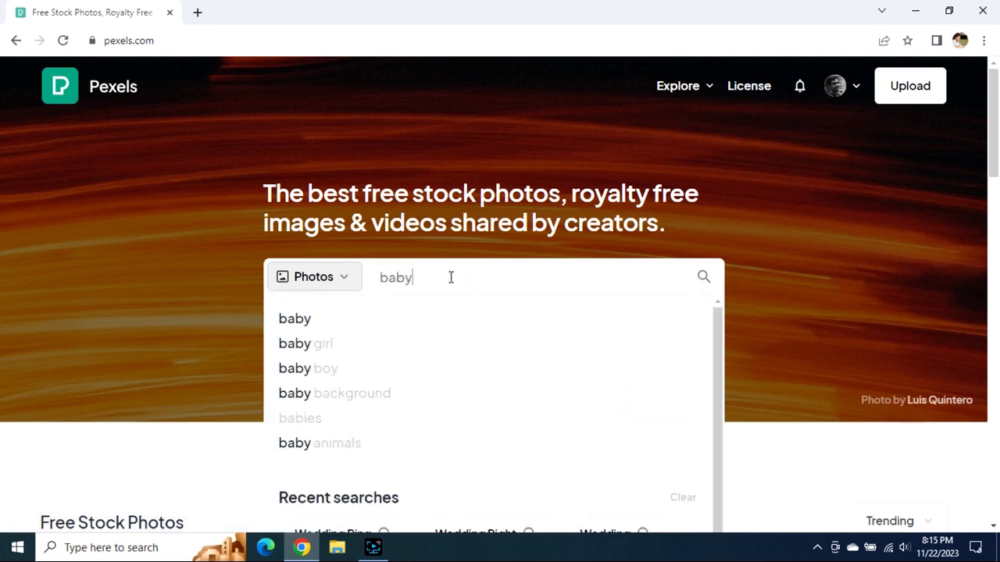
pyautogui.press('Return')
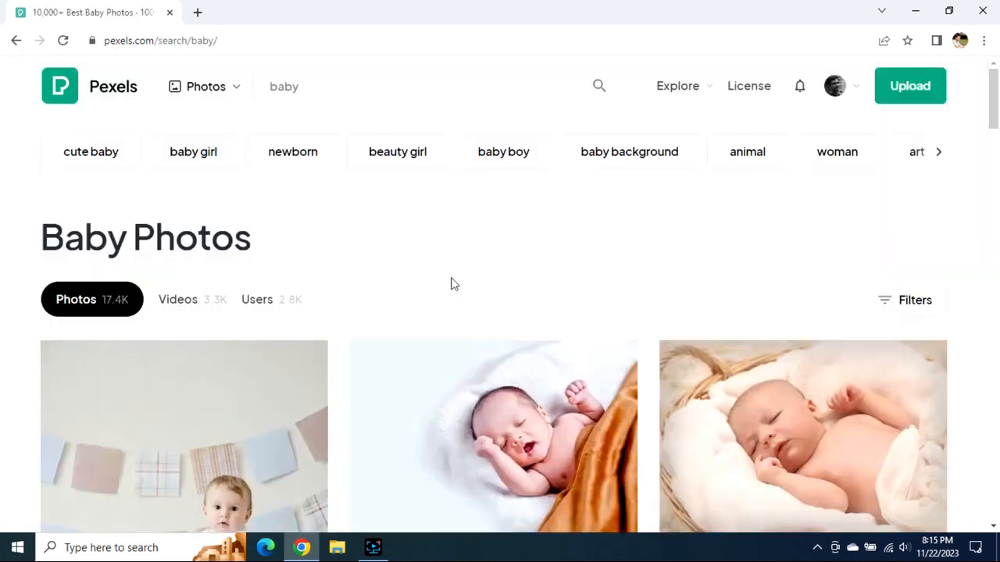
pyautogui.click(214, 299)
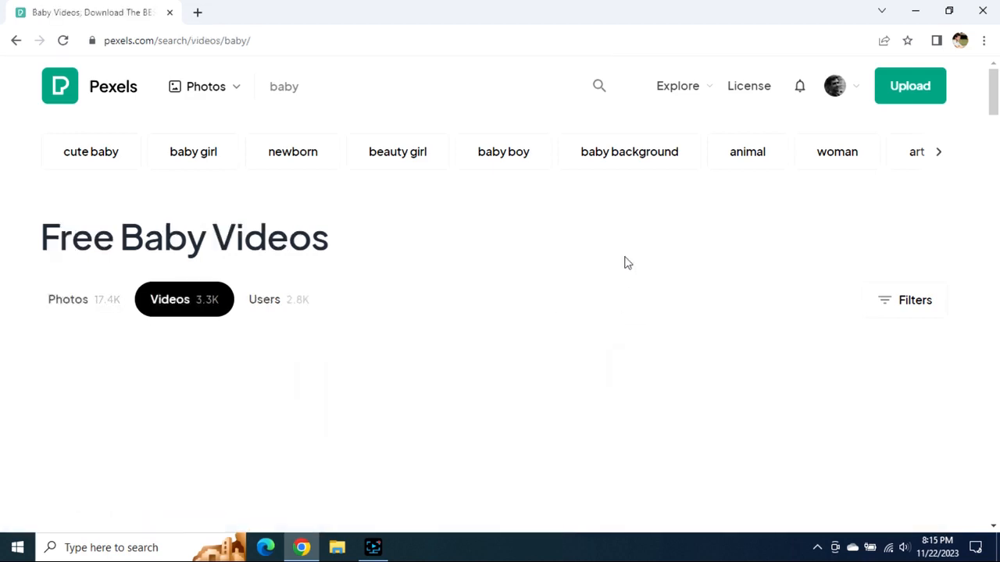
# - Filter the baby videos to Horizontal orientation
pyautogui.scroll(-1, 625, 261)
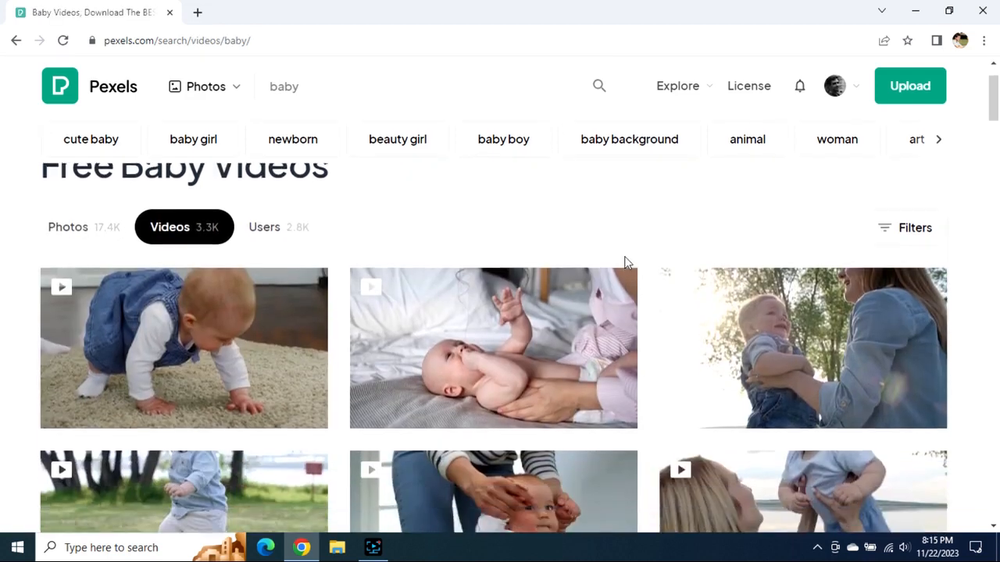
pyautogui.click(932, 226)
pyautogui.click(243, 283)
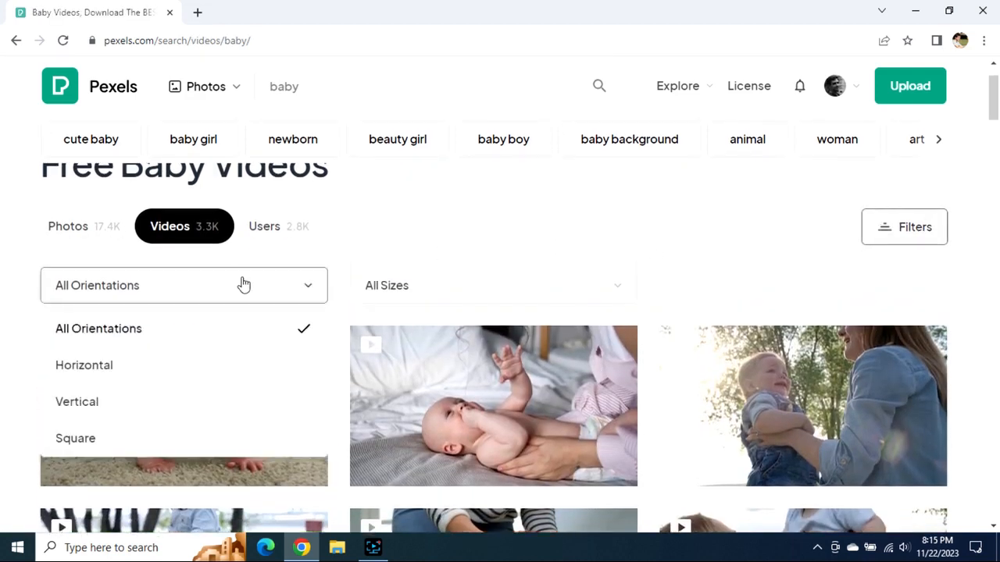
pyautogui.click(137, 366)
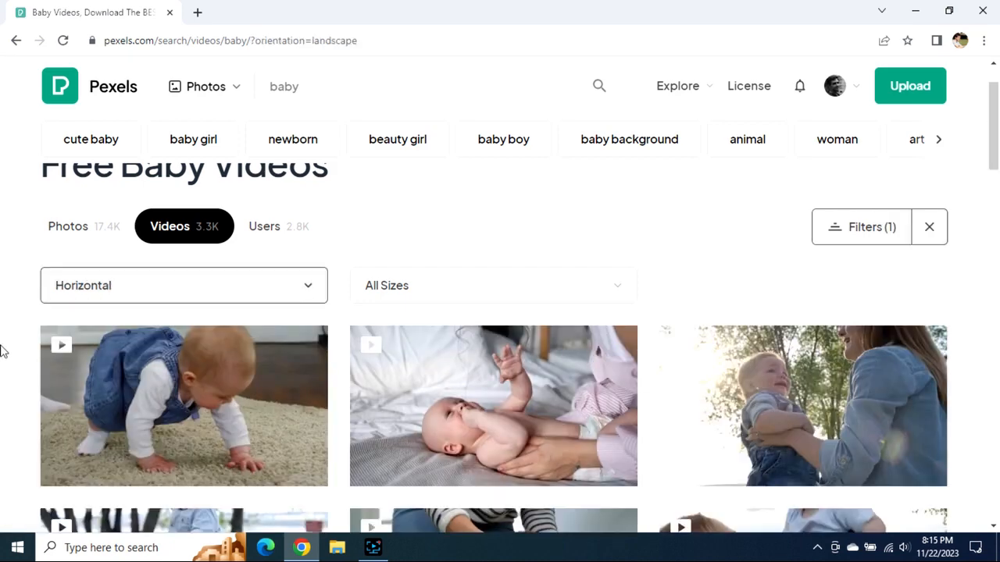
# - Find the video of a mother massaging her baby's feet among the results and download it for free
pyautogui.scroll(-2, 2, 352)
pyautogui.scroll(-6, 2, 351)
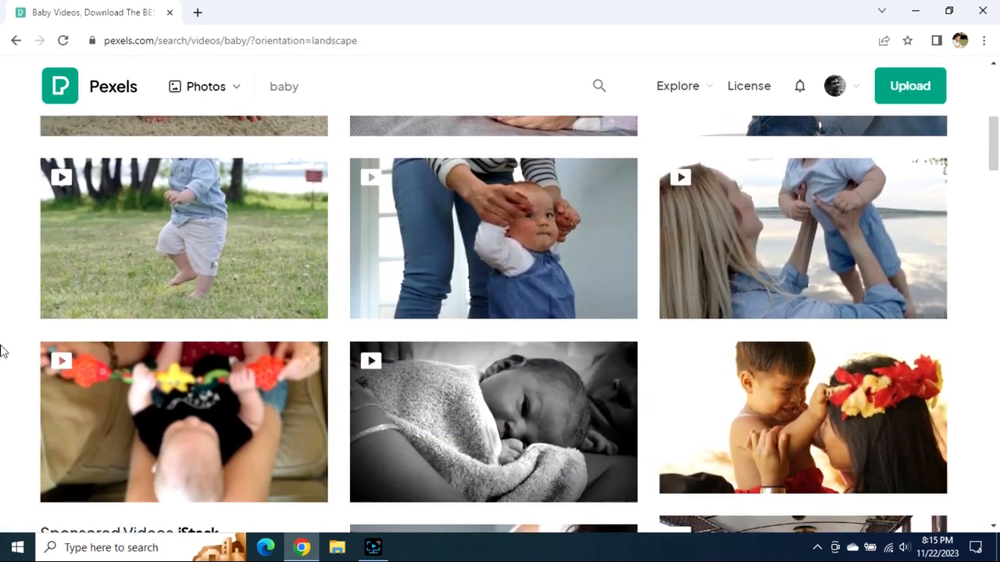
pyautogui.scroll(-7, 1, 351)
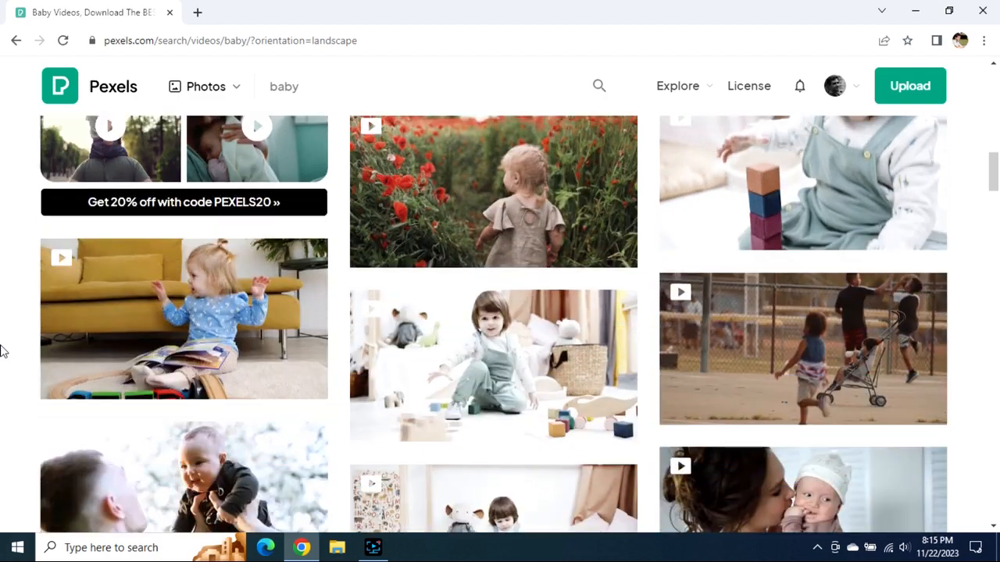
pyautogui.scroll(-5, 1, 351)
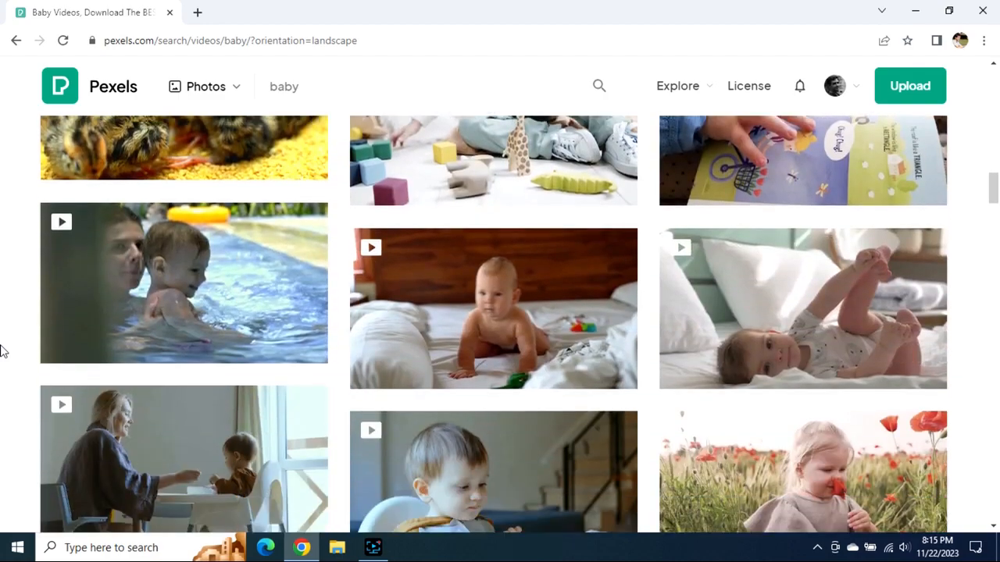
pyautogui.scroll(-3, 2, 351)
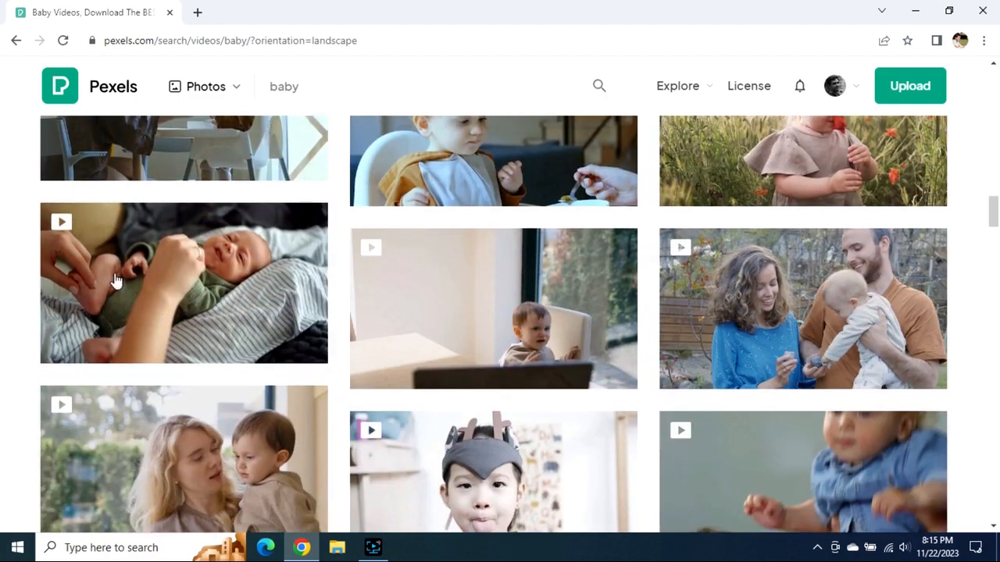
pyautogui.click(164, 286)
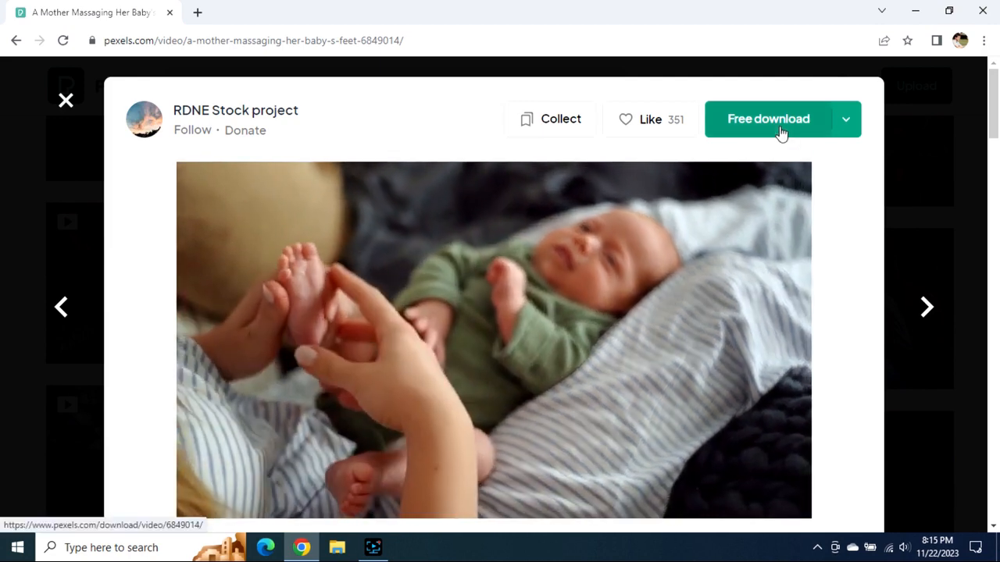
pyautogui.click(781, 133)
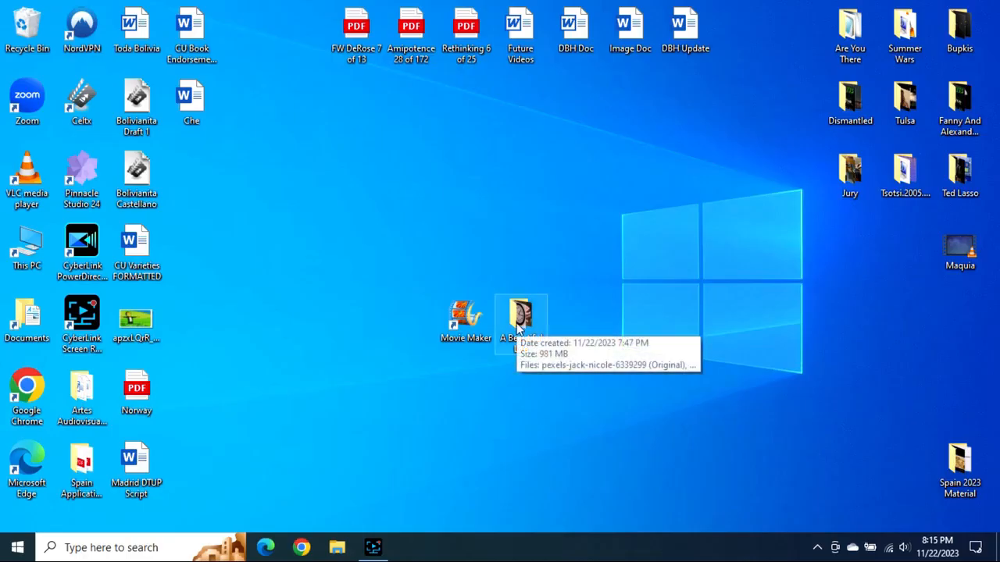
# - Check the clips in the desktop folder A Beautiful Life, minimize it and open Movie Maker
pyautogui.doubleClick(517, 325)
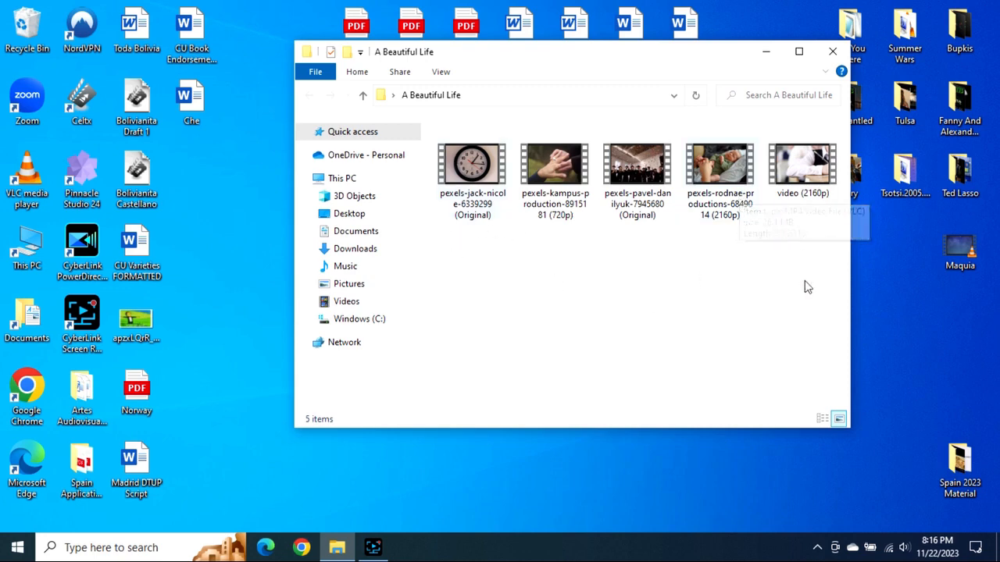
pyautogui.click(767, 52)
pyautogui.doubleClick(471, 310)
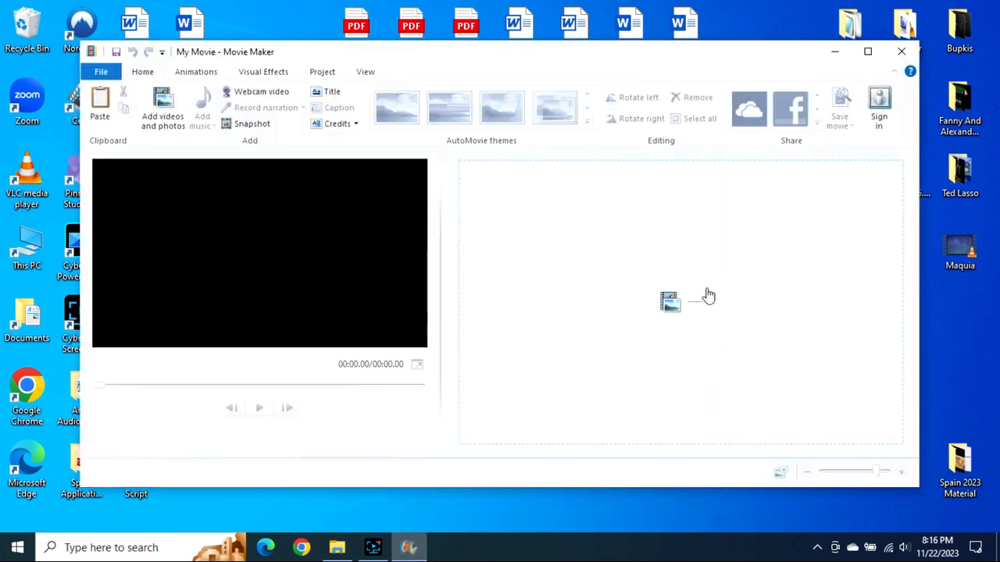
# - Add all five video clips from the Desktop folder A Beautiful Life to the empty project
pyautogui.click(652, 301)
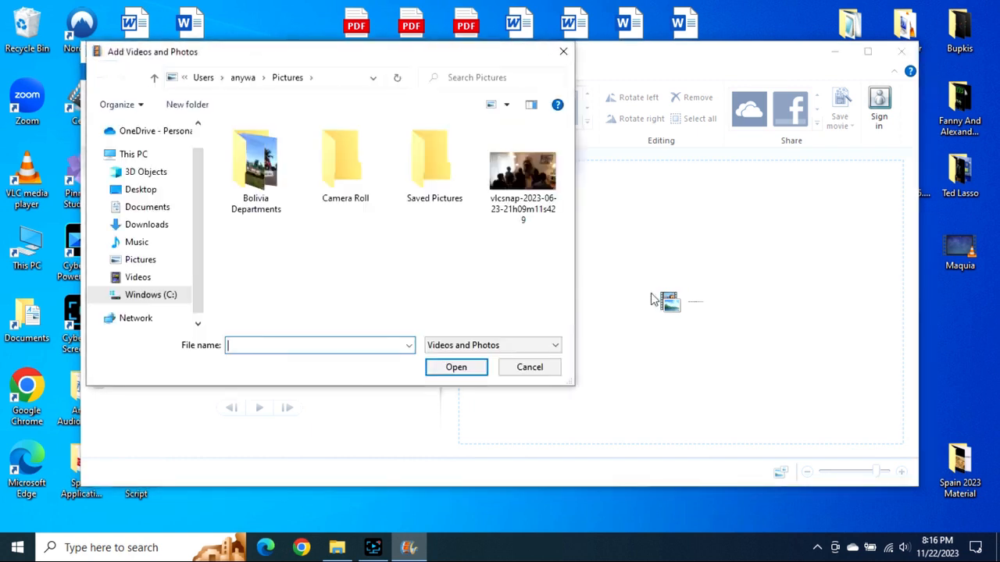
pyautogui.click(144, 191)
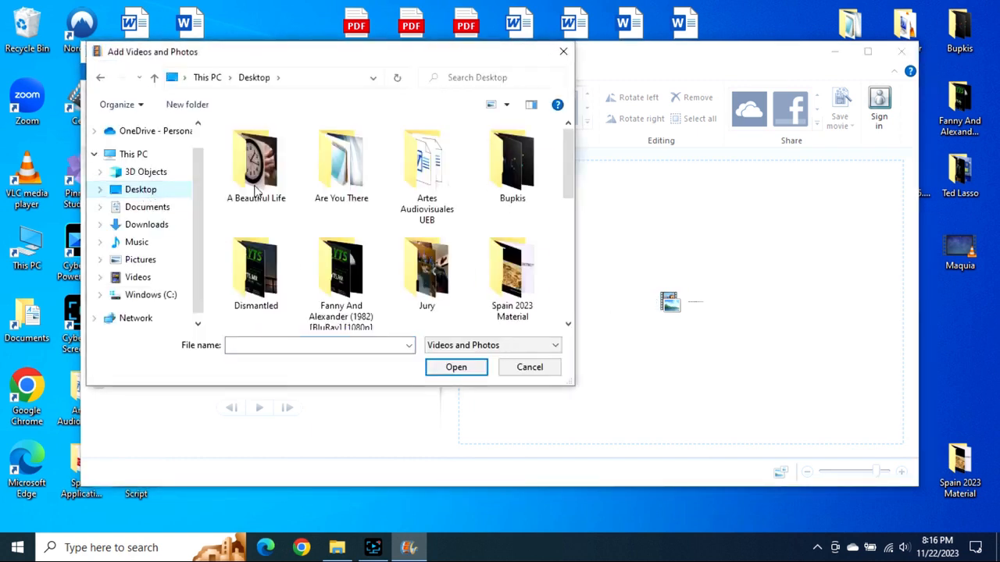
pyautogui.doubleClick(252, 180)
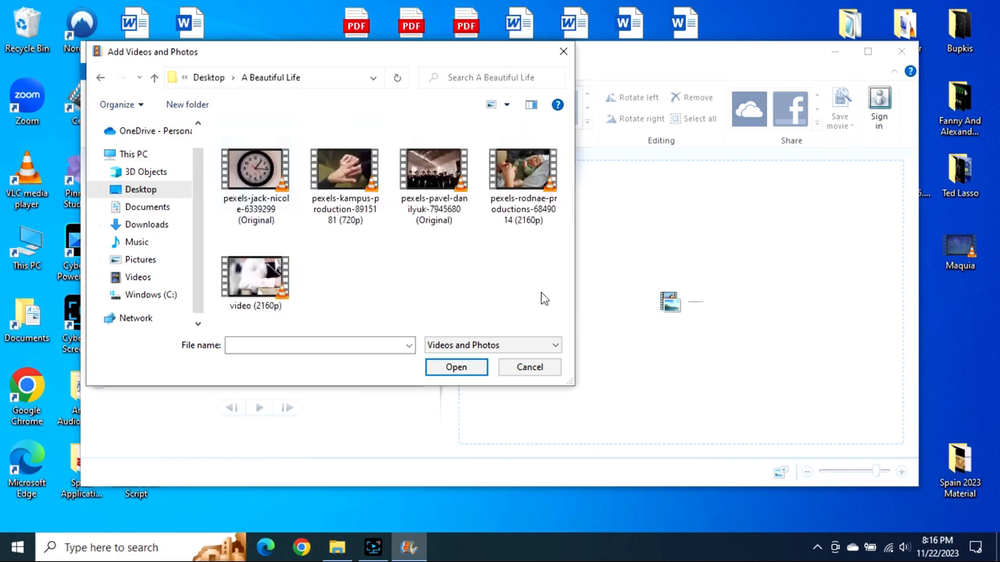
pyautogui.moveTo(494, 288); pyautogui.dragTo(219, 123)
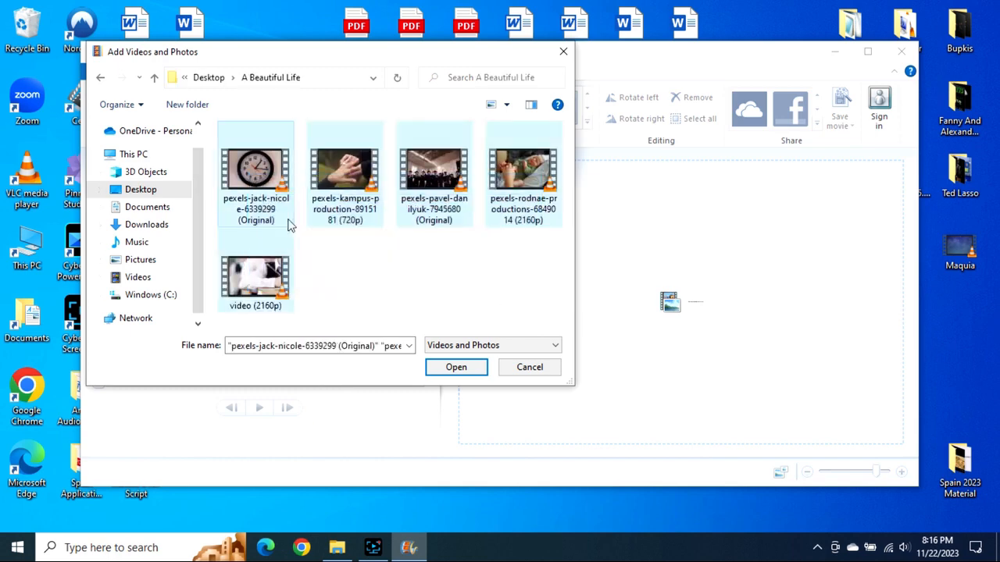
pyautogui.click(456, 367)
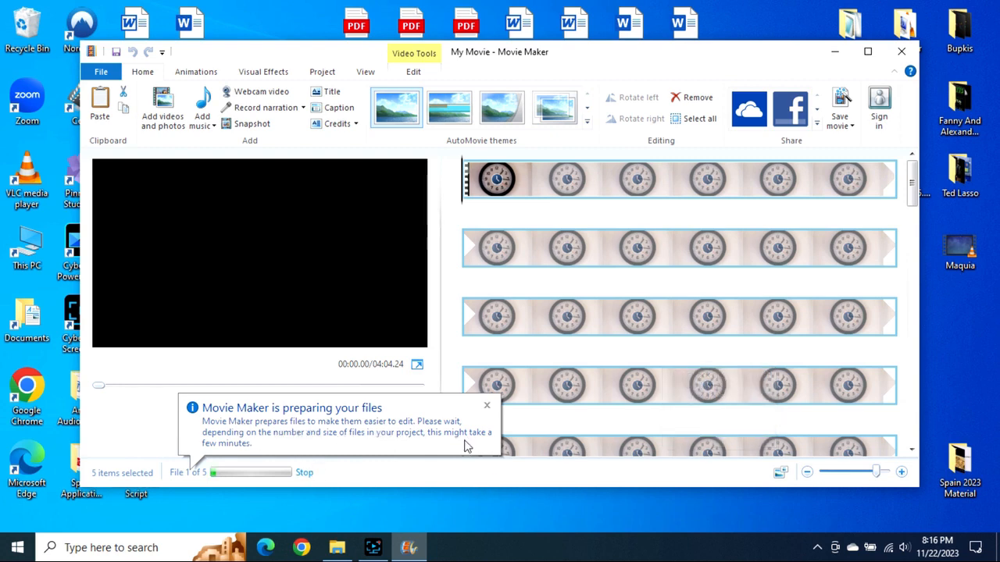
pyautogui.click(486, 407)
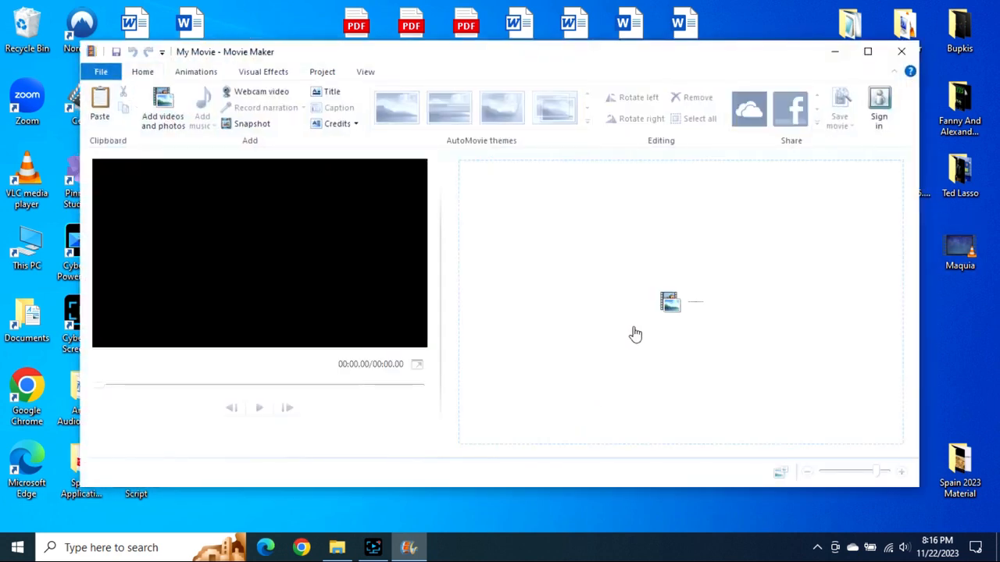
pyautogui.click(819, 317)
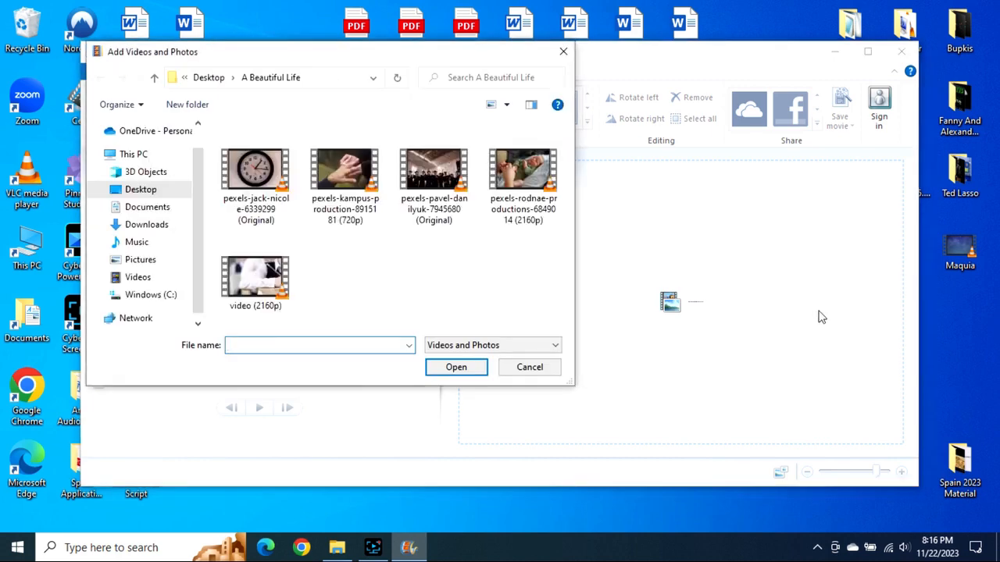
pyautogui.doubleClick(529, 176)
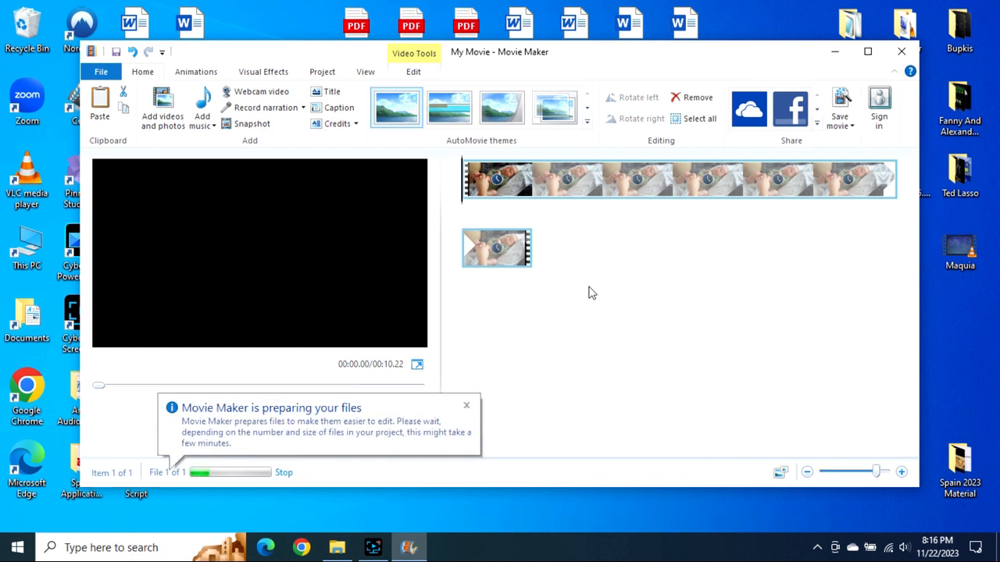
pyautogui.click(466, 405)
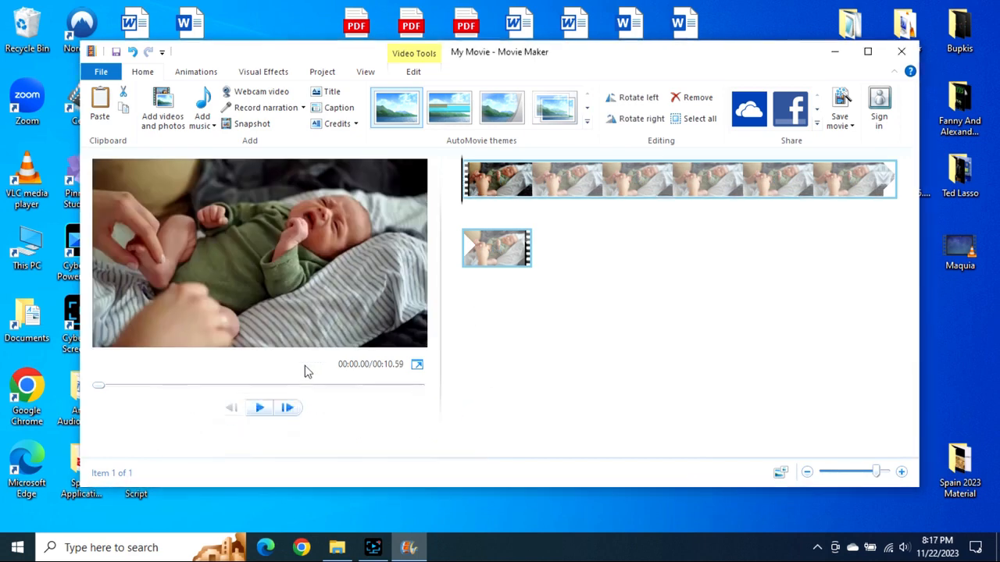
# - Preview the baby clip, replay it from the start and split it at about 5.43 seconds
pyautogui.click(260, 408)
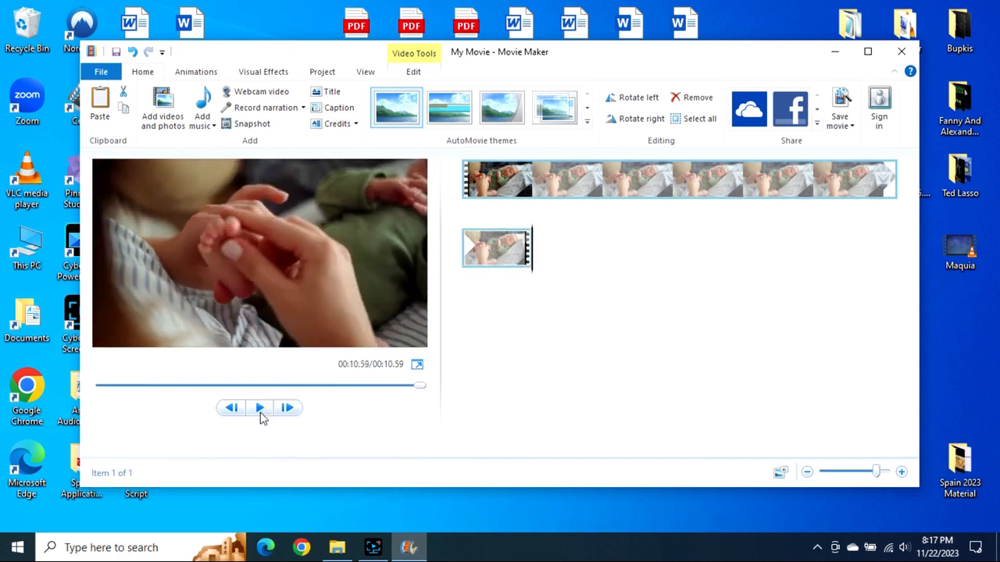
pyautogui.click(462, 182)
pyautogui.click(260, 409)
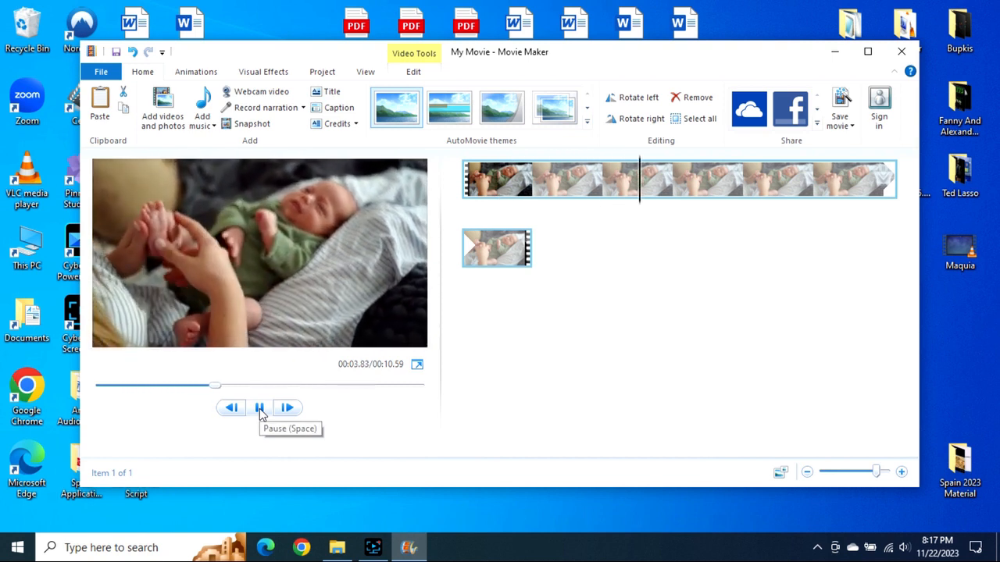
pyautogui.click(260, 408)
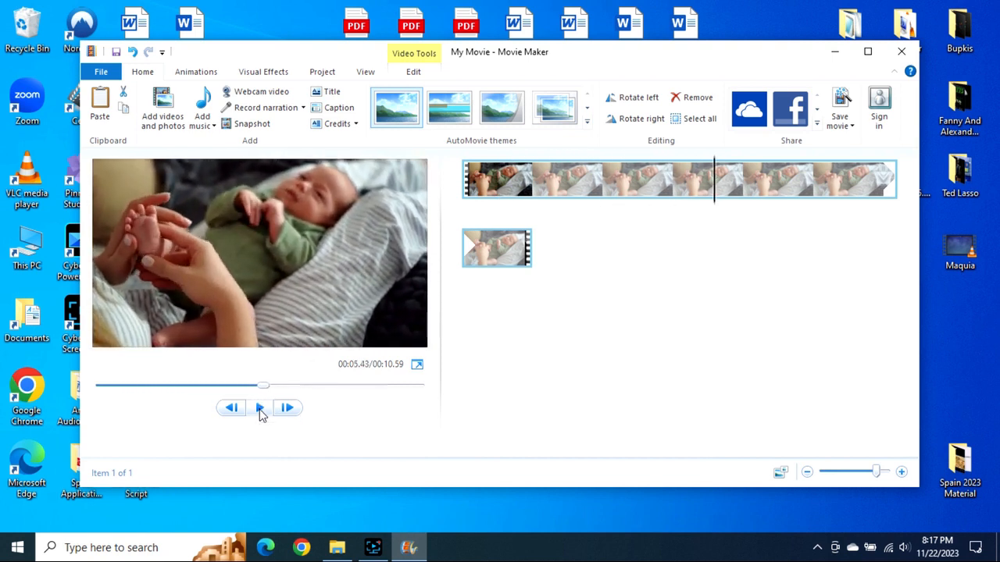
pyautogui.rightClick(720, 182)
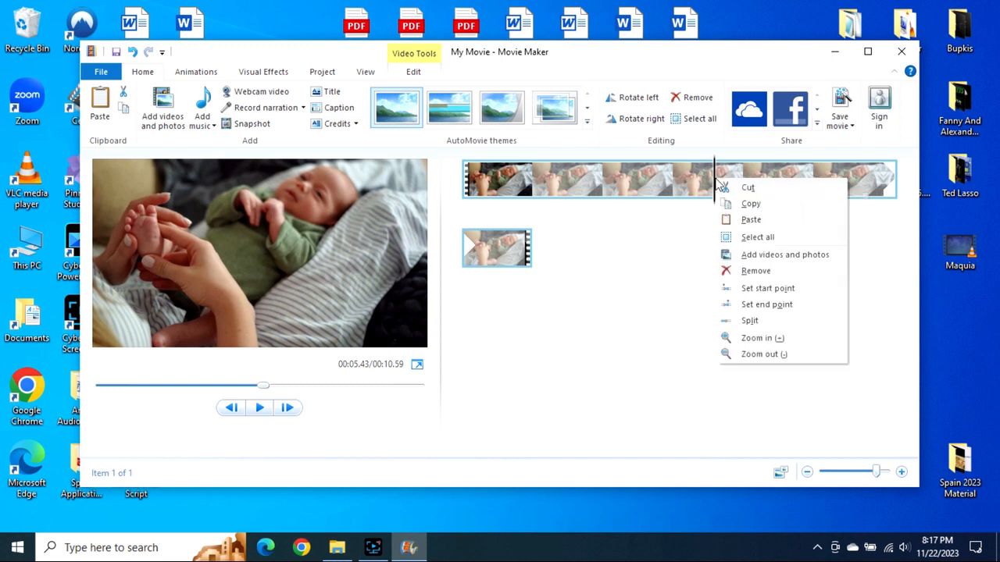
pyautogui.click(749, 321)
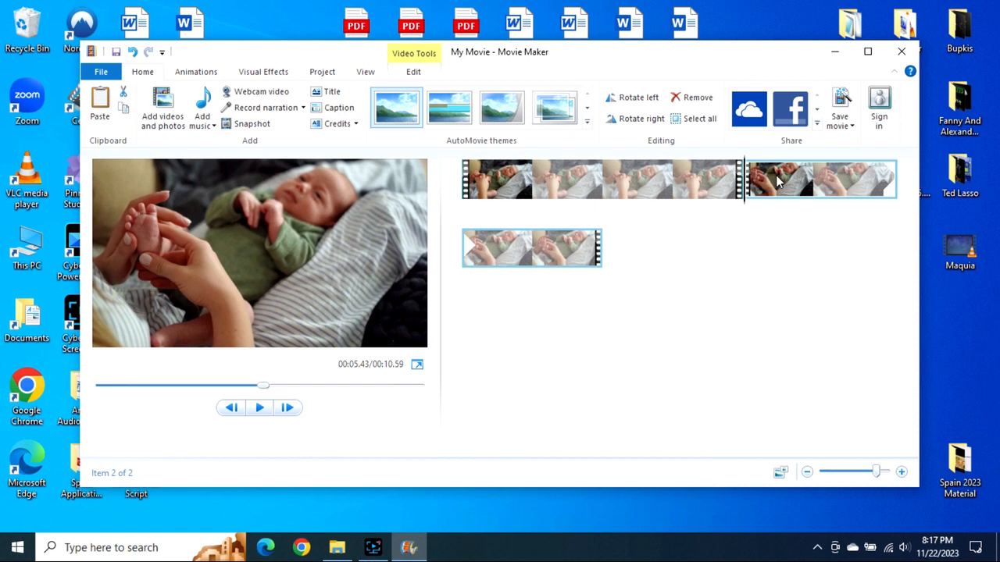
# - Remove the second part of the split baby clip and play back the remaining part
pyautogui.click(677, 190)
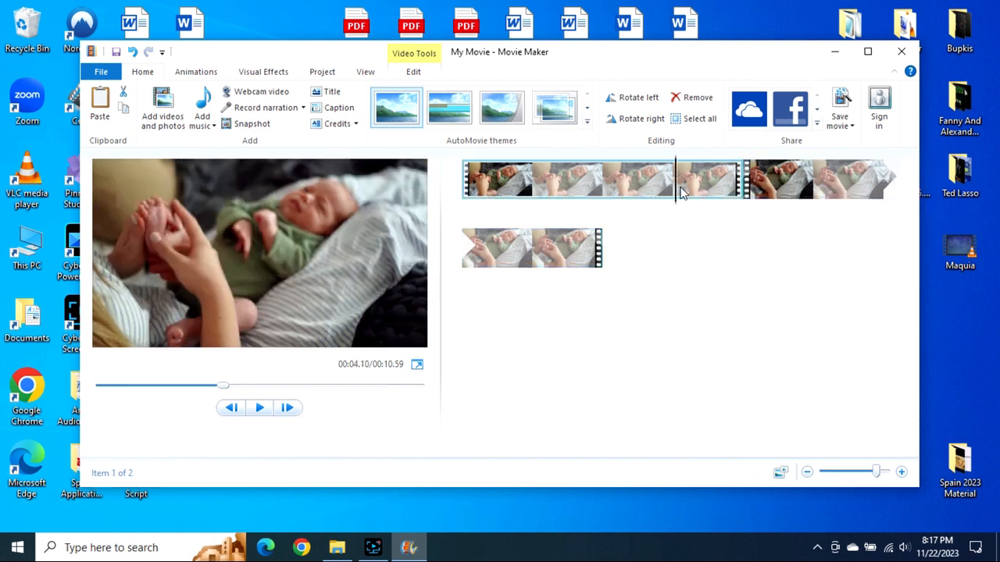
pyautogui.click(801, 186)
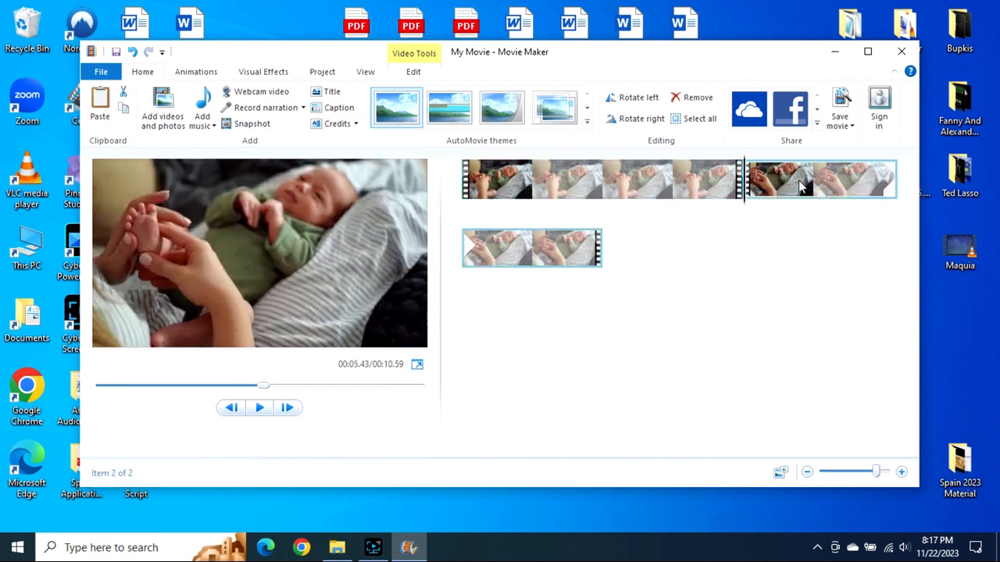
pyautogui.rightClick(795, 188)
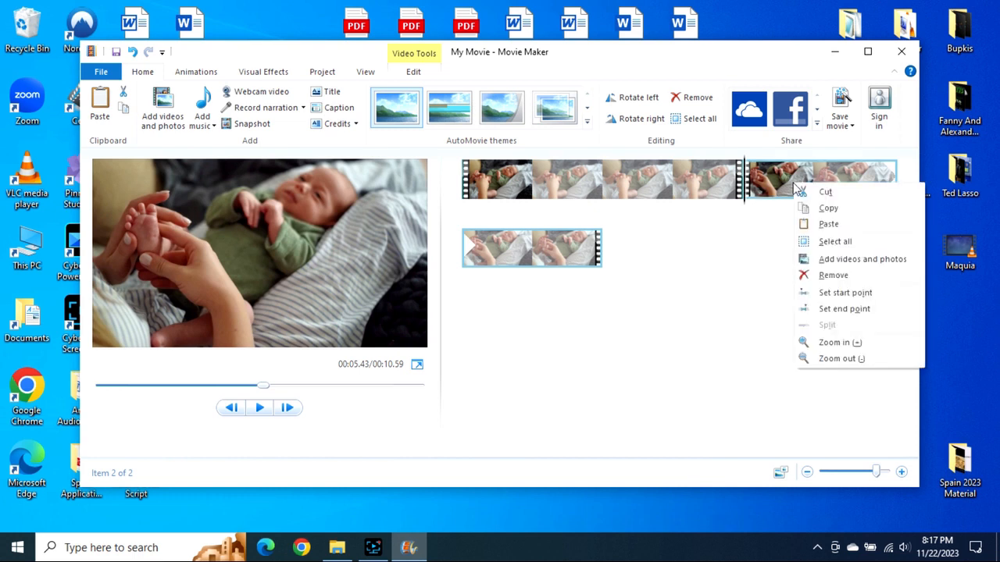
pyautogui.click(818, 277)
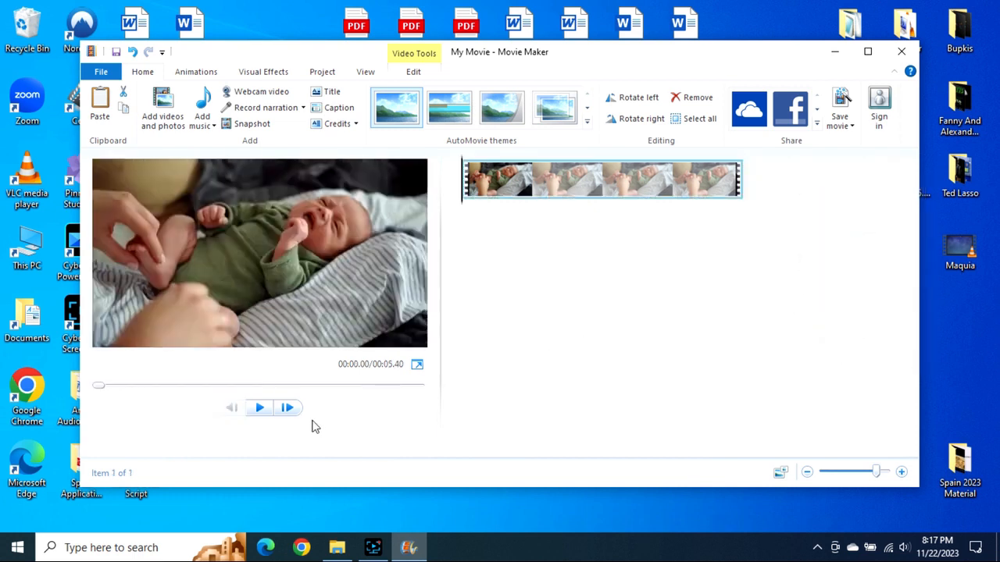
pyautogui.click(261, 412)
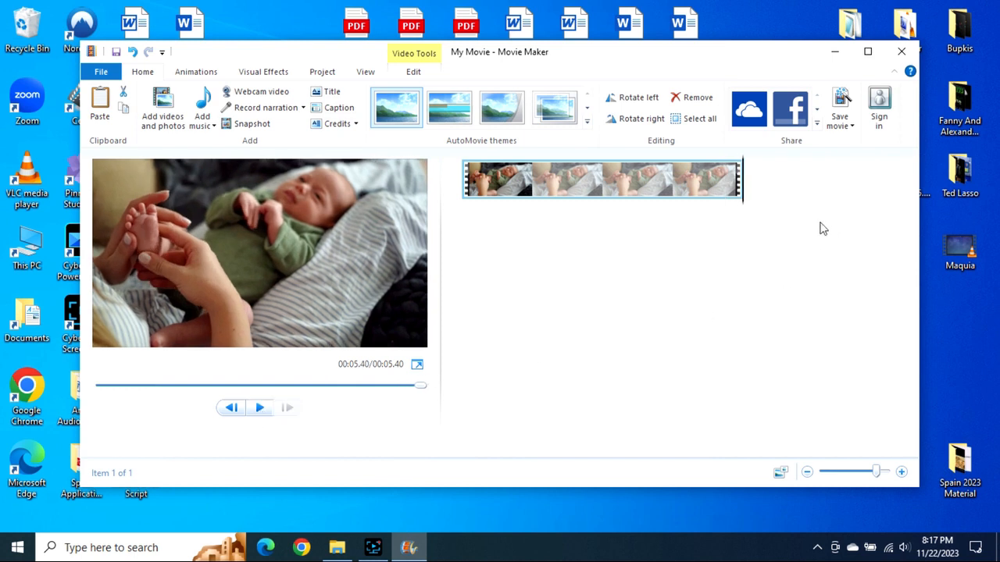
# - Add the clock clip pexels-jack-nicole-6339299 (Original) to the project after the trimmed baby clip
pyautogui.rightClick(777, 191)
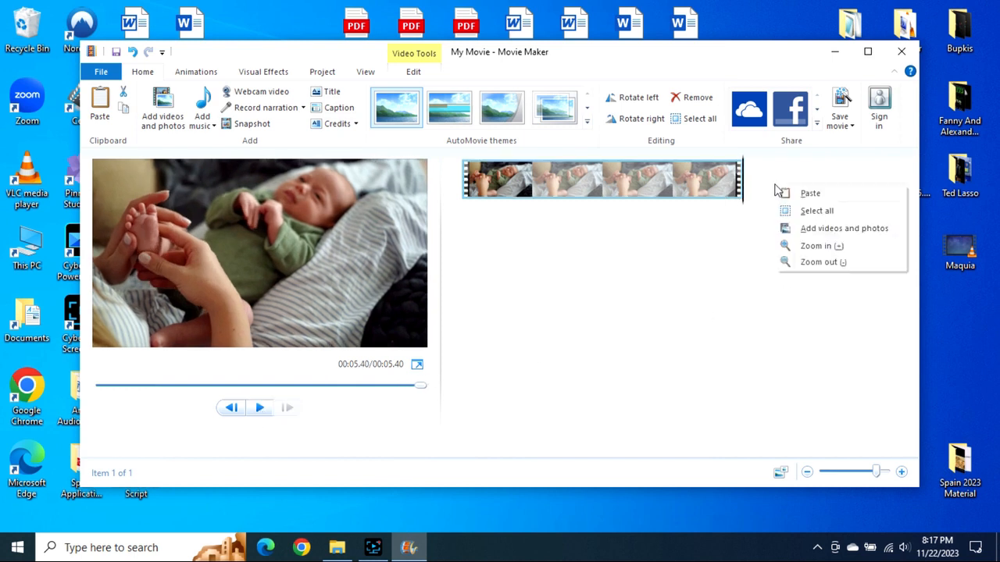
pyautogui.click(846, 232)
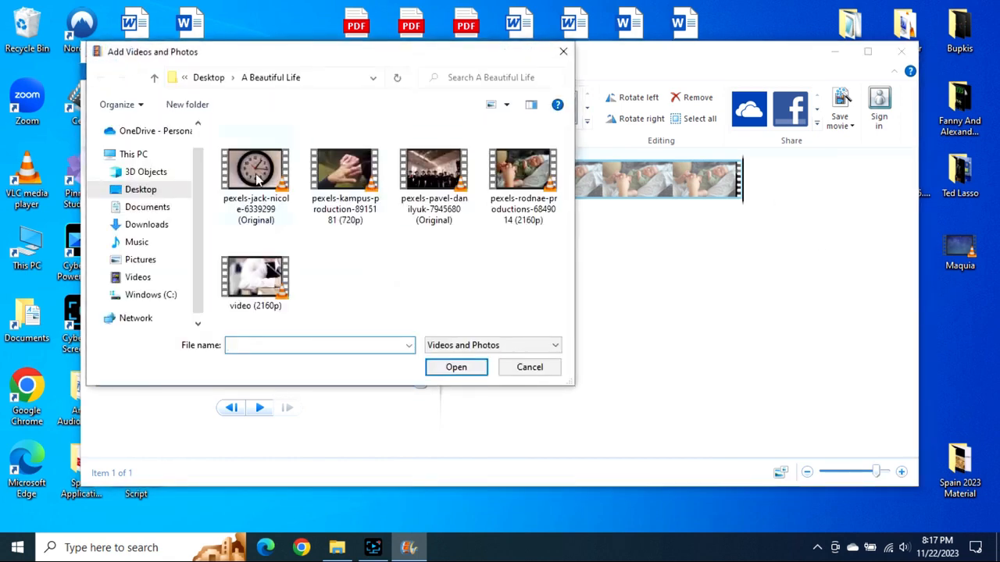
pyautogui.click(256, 171)
pyautogui.click(469, 370)
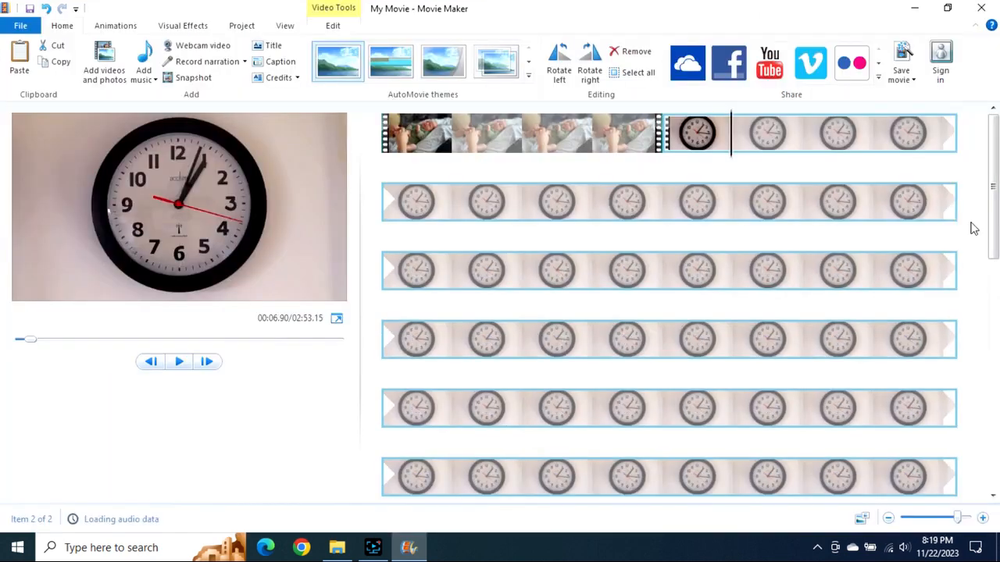
# - Play the clock clip from its start to about 10.13 seconds on the timeline and split it there
pyautogui.click(600, 148)
pyautogui.click(665, 143)
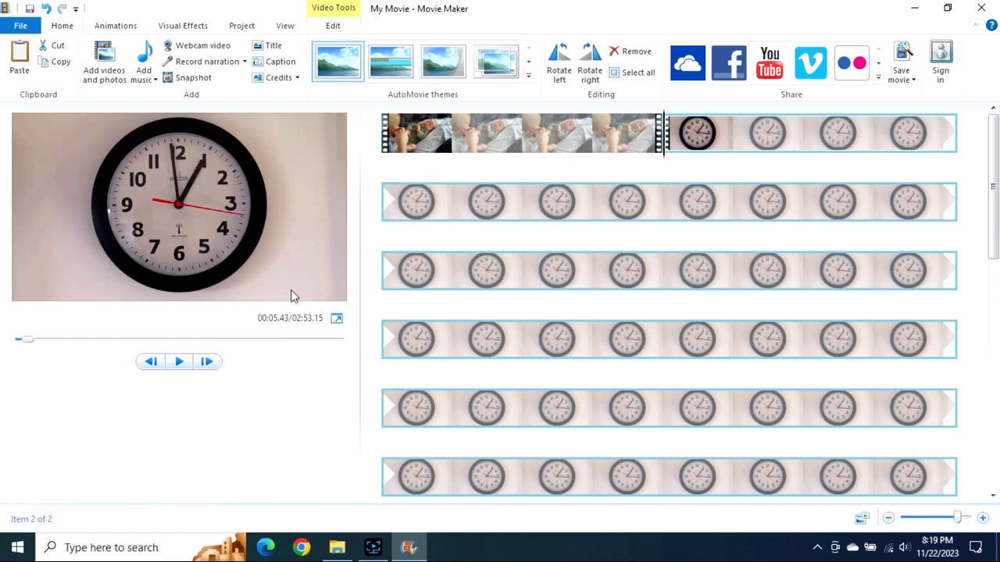
pyautogui.click(181, 363)
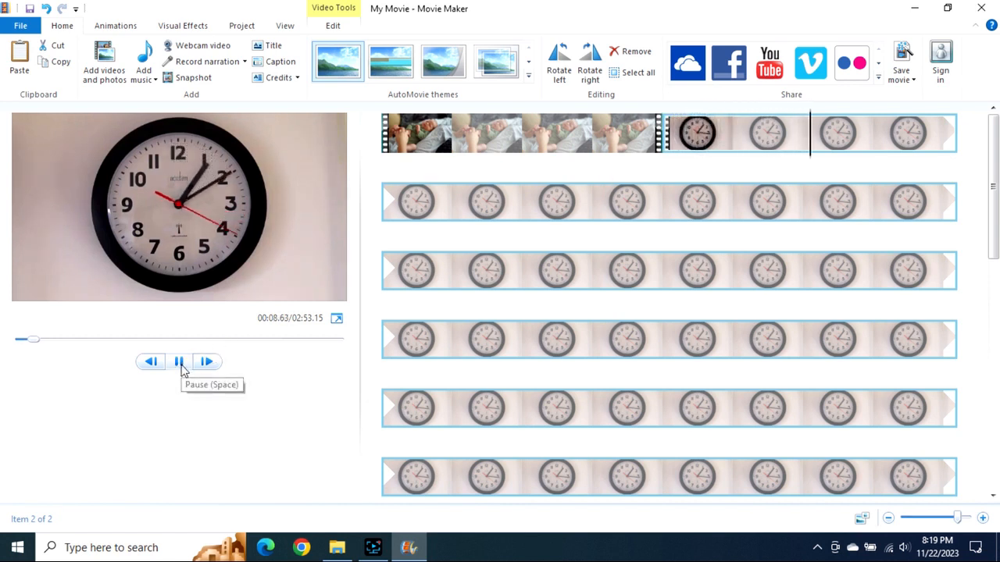
pyautogui.click(179, 363)
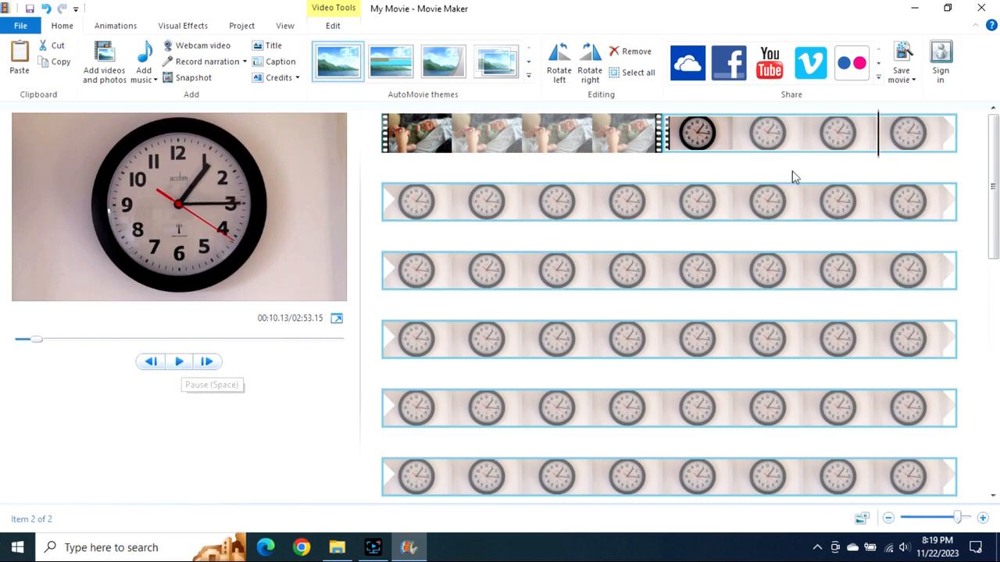
pyautogui.rightClick(881, 141)
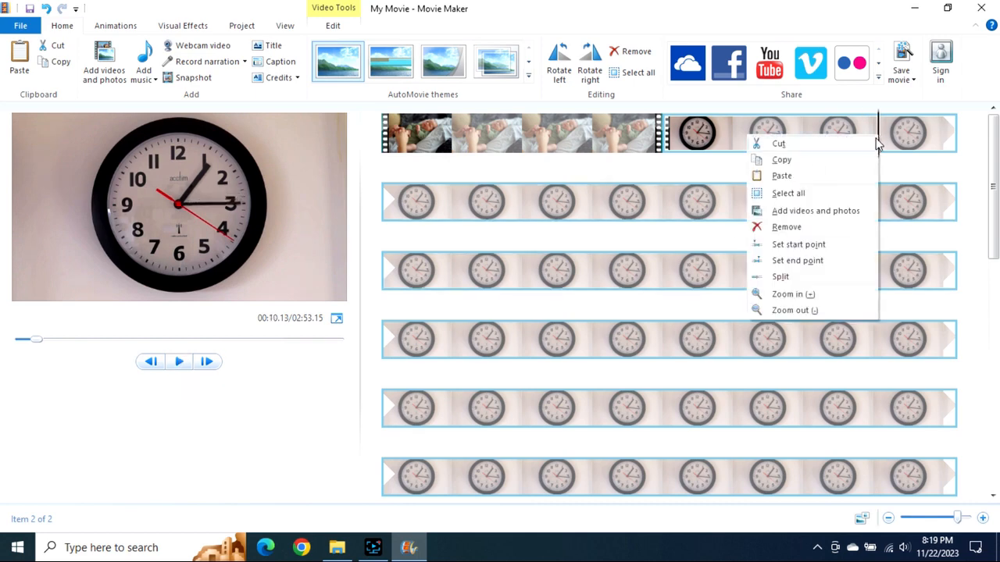
pyautogui.click(830, 278)
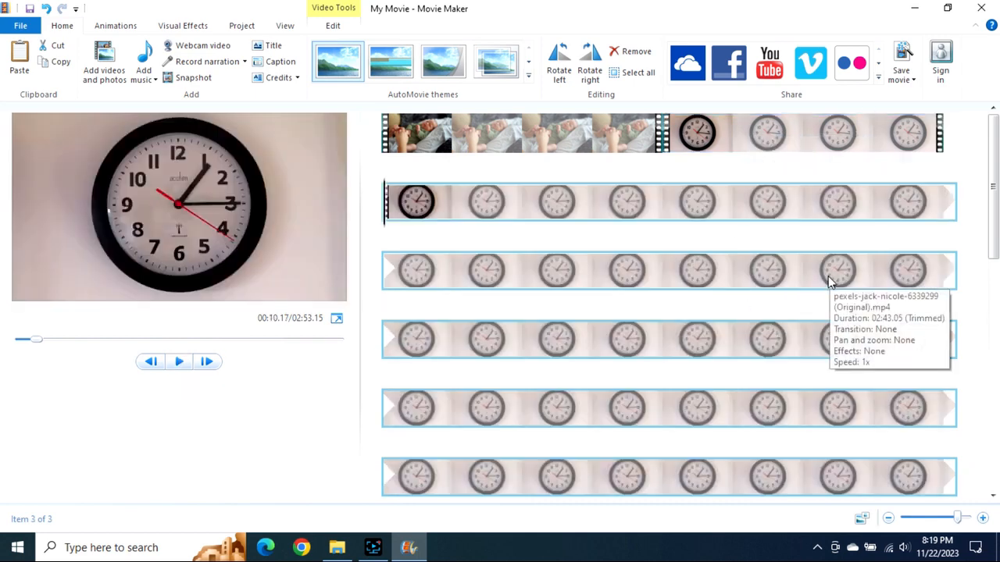
# - Add the clip video (2160p) from the A Beautiful Life folder to the project
pyautogui.rightClick(955, 152)
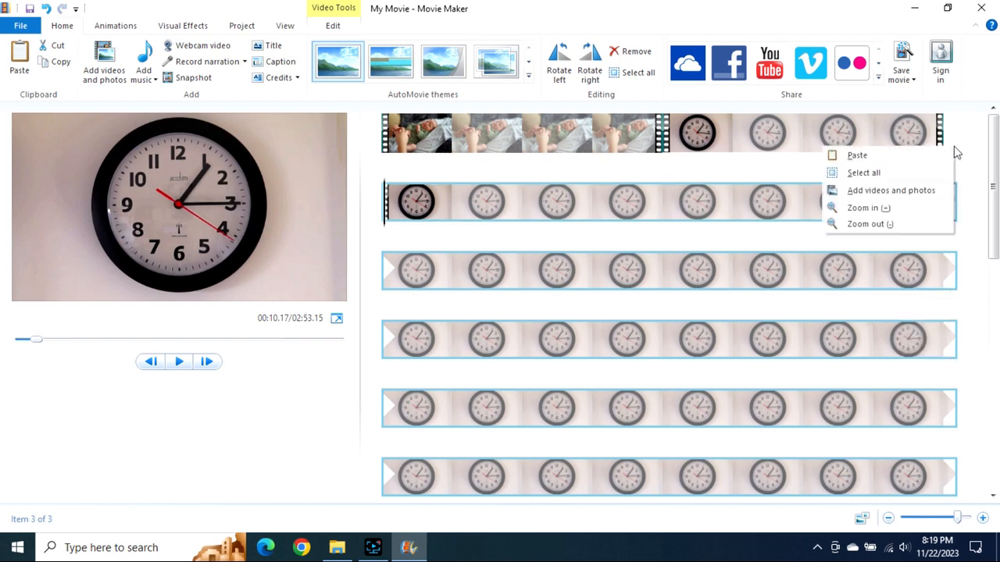
pyautogui.click(929, 192)
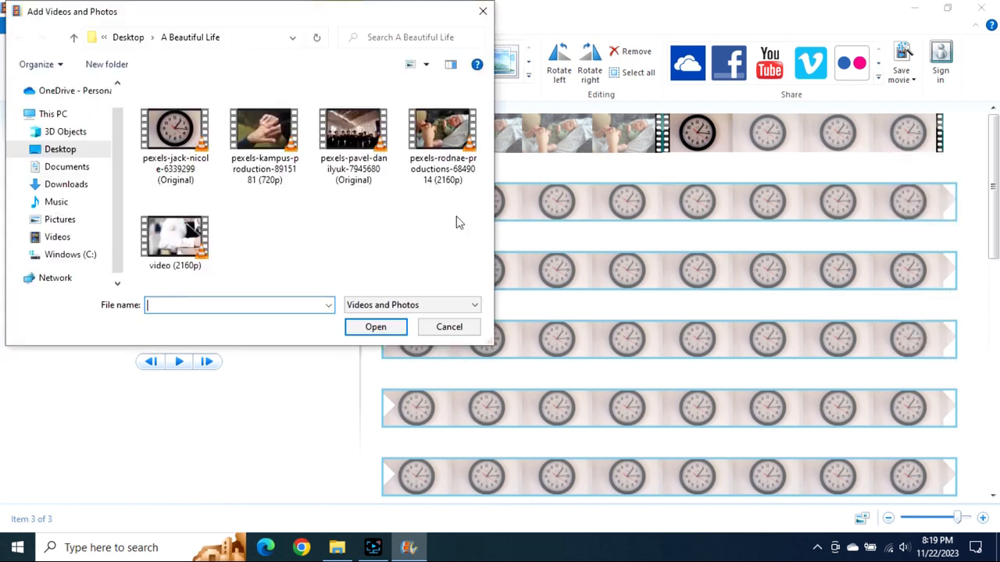
pyautogui.doubleClick(175, 236)
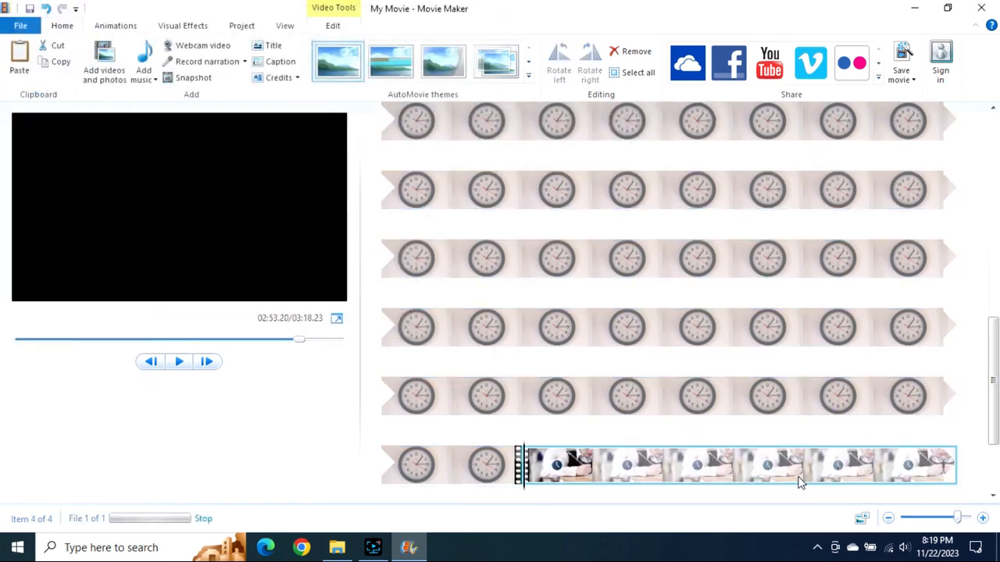
# - Try the school writing clip between the two clock parts, and return it to the end of the timeline
pyautogui.moveTo(597, 471); pyautogui.dragTo(576, 125)
pyautogui.click(889, 518)
pyautogui.click(888, 519)
pyautogui.click(889, 518)
pyautogui.click(888, 519)
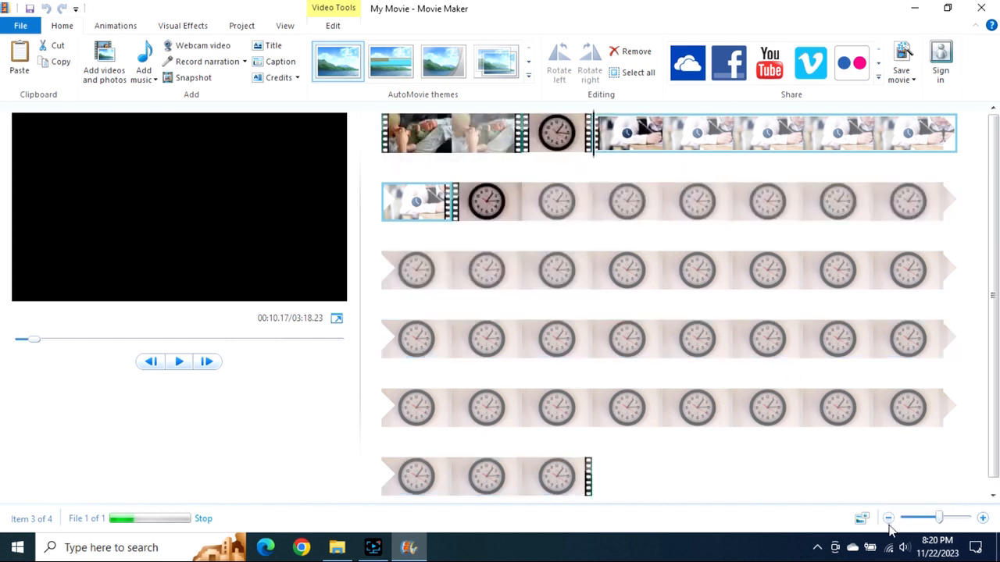
pyautogui.moveTo(633, 157); pyautogui.dragTo(647, 487)
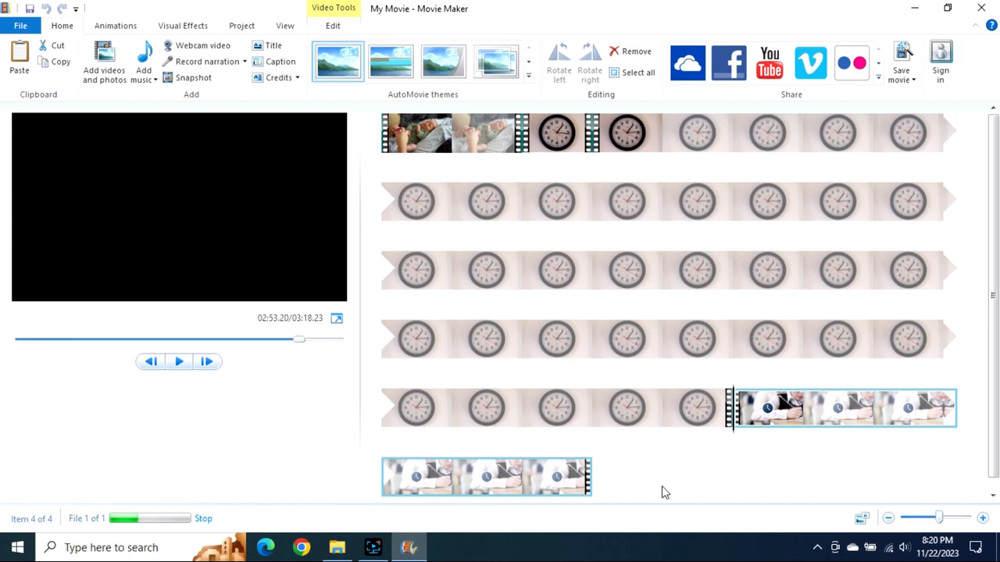
# - Move the school writing clip from the end of the timeline to between the two clock parts
pyautogui.click(983, 519)
pyautogui.click(983, 519)
pyautogui.click(983, 519)
pyautogui.click(983, 519)
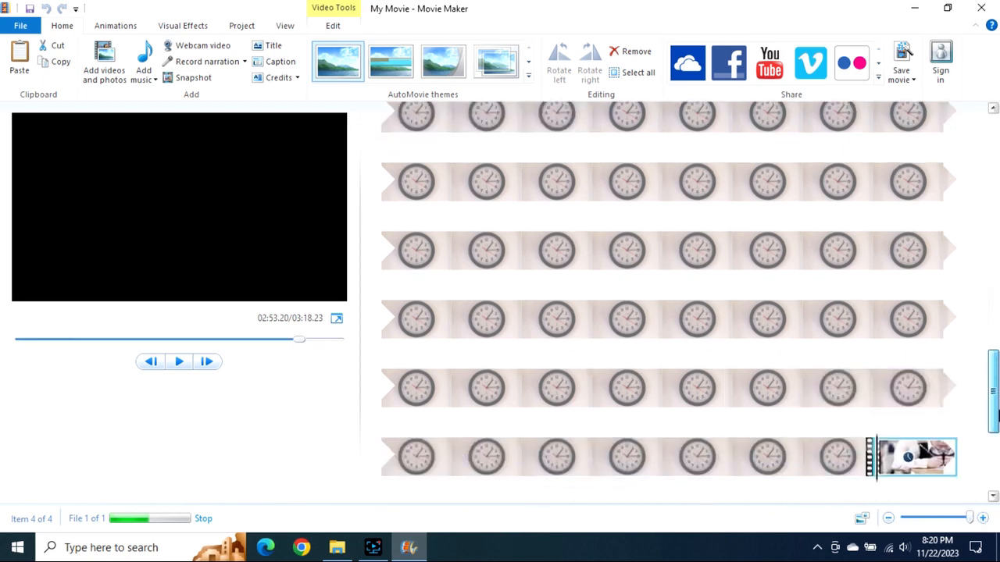
pyautogui.click(888, 522)
pyautogui.click(888, 522)
pyautogui.click(888, 521)
pyautogui.click(889, 519)
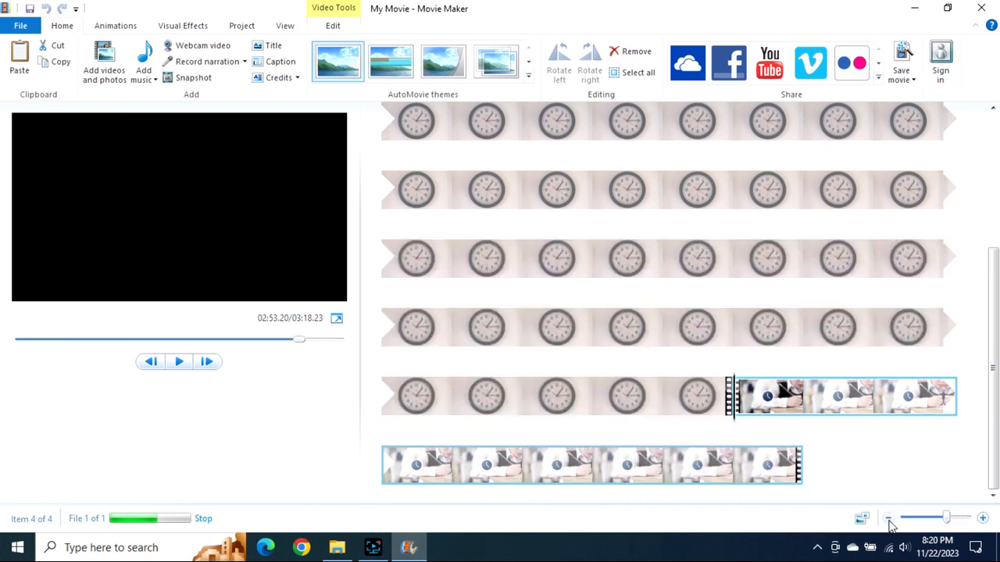
pyautogui.click(888, 518)
pyautogui.click(888, 518)
pyautogui.click(888, 519)
pyautogui.click(889, 519)
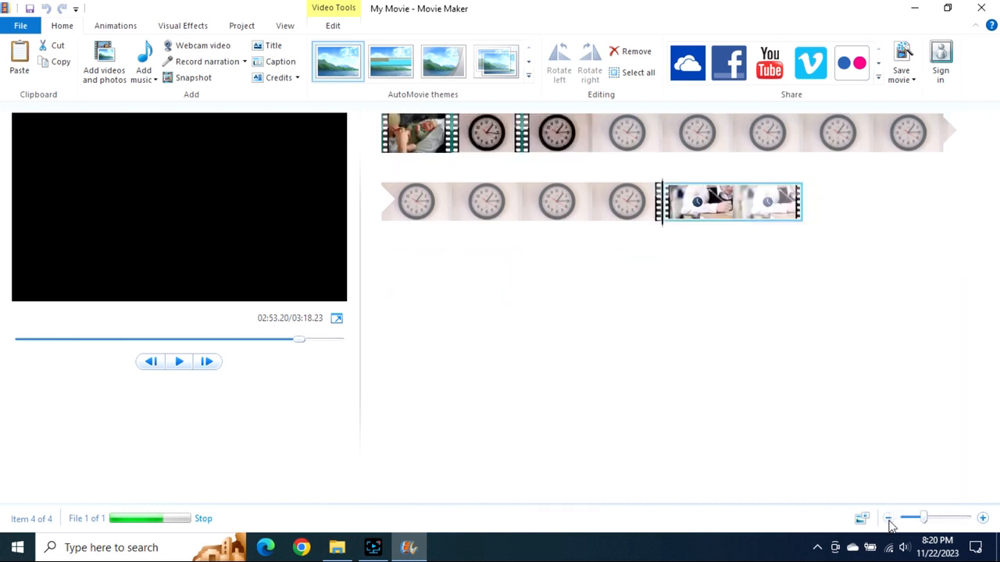
pyautogui.moveTo(712, 211); pyautogui.dragTo(582, 150)
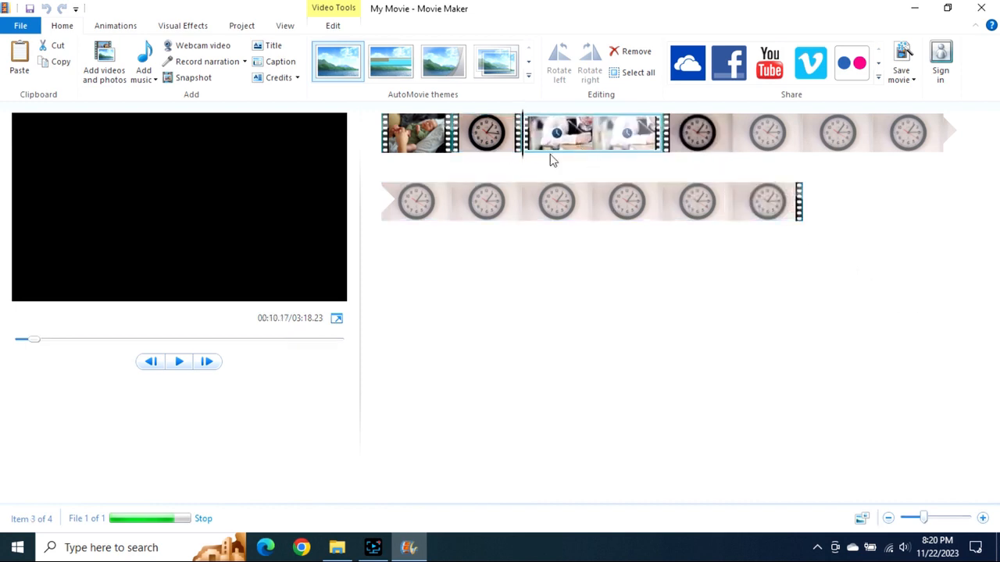
# - Preview the transition from the first clock part into the school writing clip twice, pausing at about 11.57 seconds
pyautogui.click(407, 140)
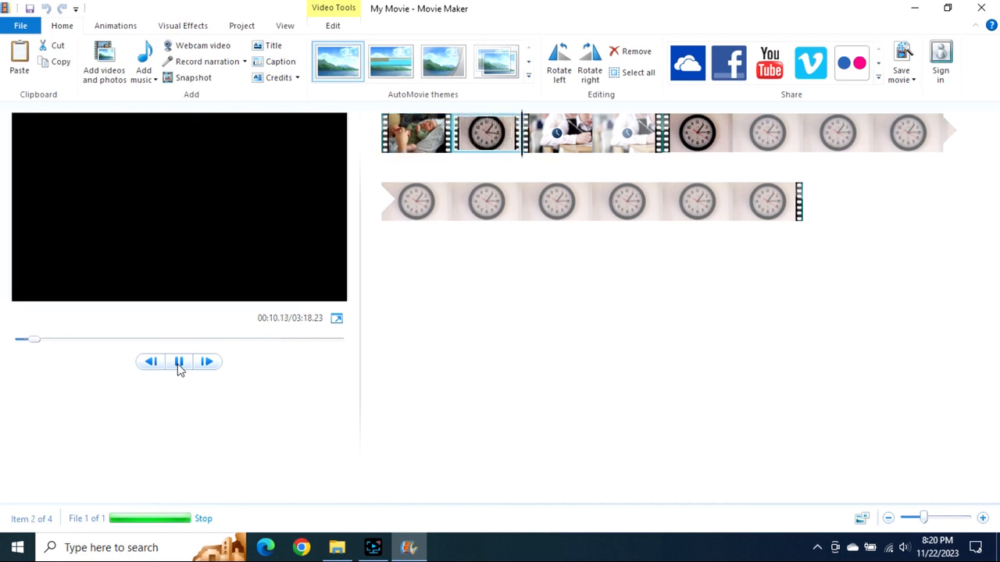
pyautogui.click(178, 362)
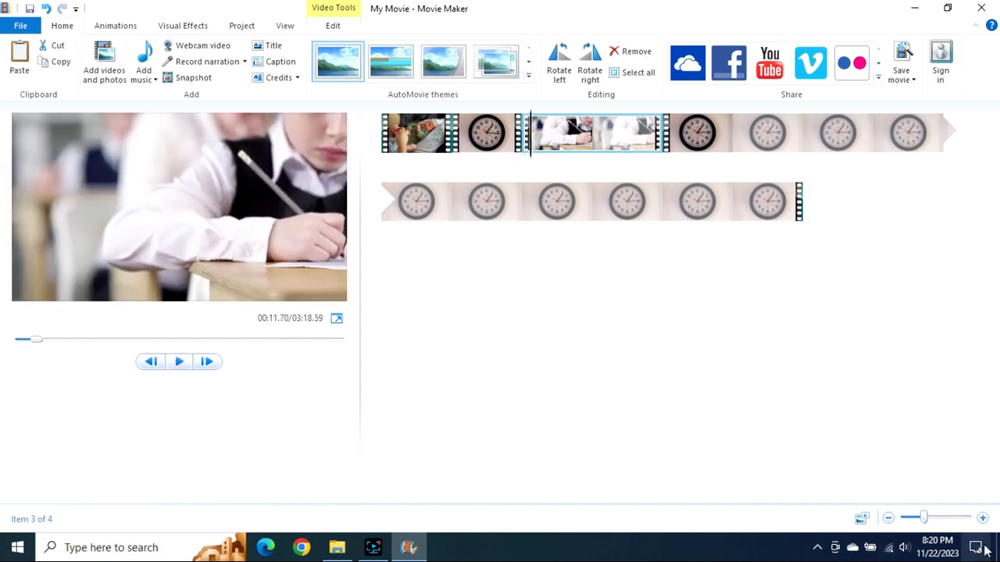
pyautogui.click(983, 518)
pyautogui.click(983, 517)
pyautogui.click(983, 518)
pyautogui.click(982, 518)
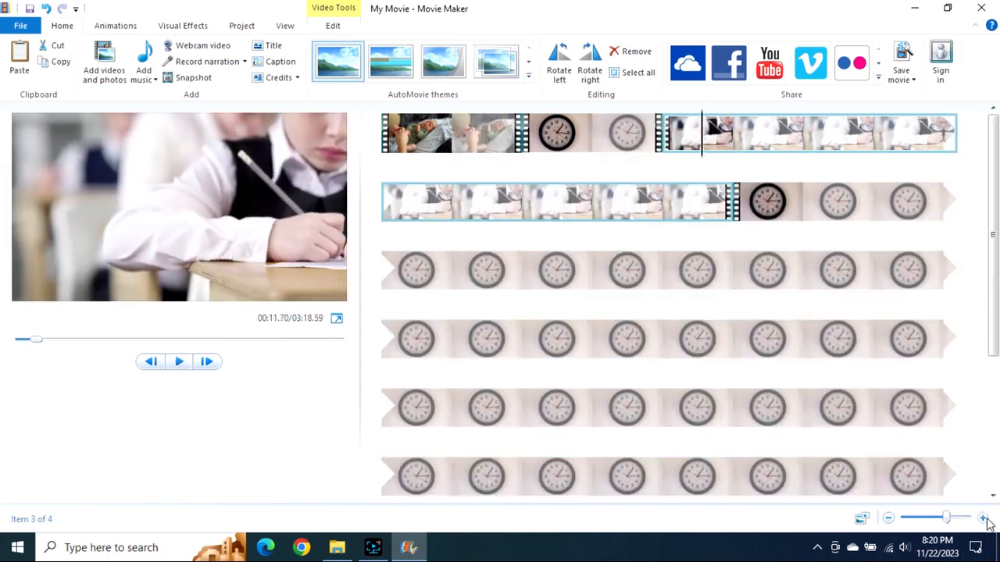
pyautogui.click(594, 133)
pyautogui.click(179, 362)
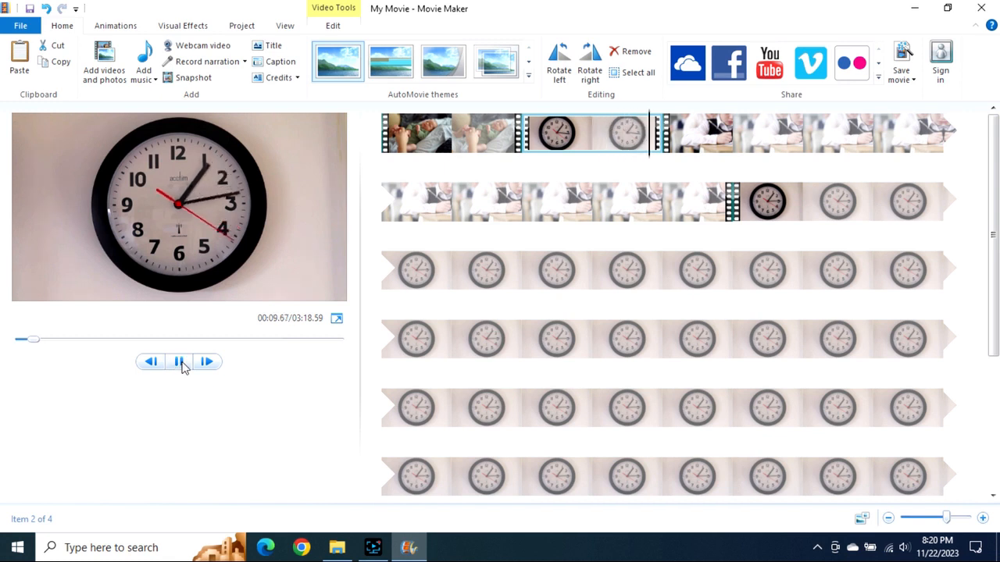
pyautogui.click(179, 361)
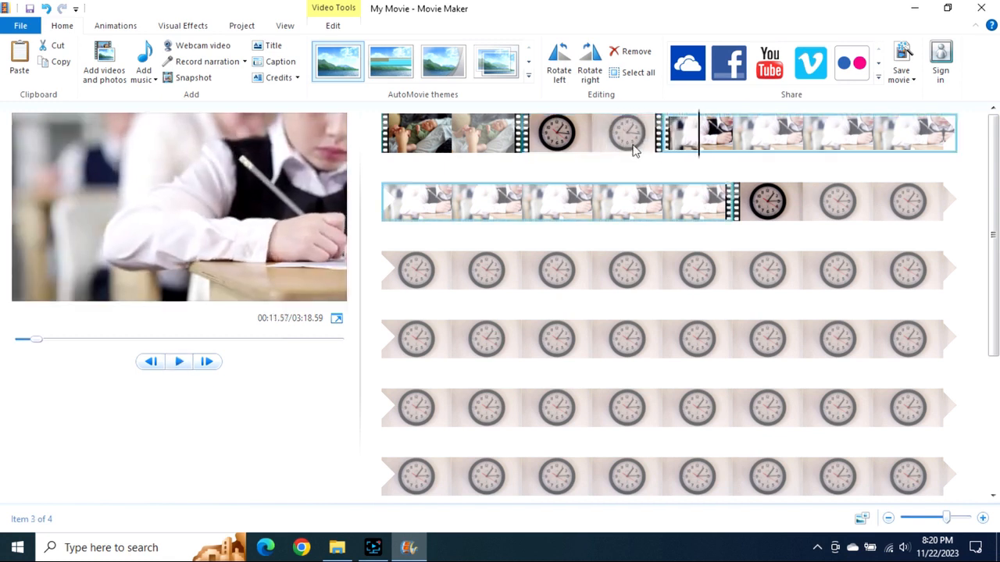
# - Split the school writing clip at about 11.57 seconds and remove its short opening part
pyautogui.rightClick(706, 139)
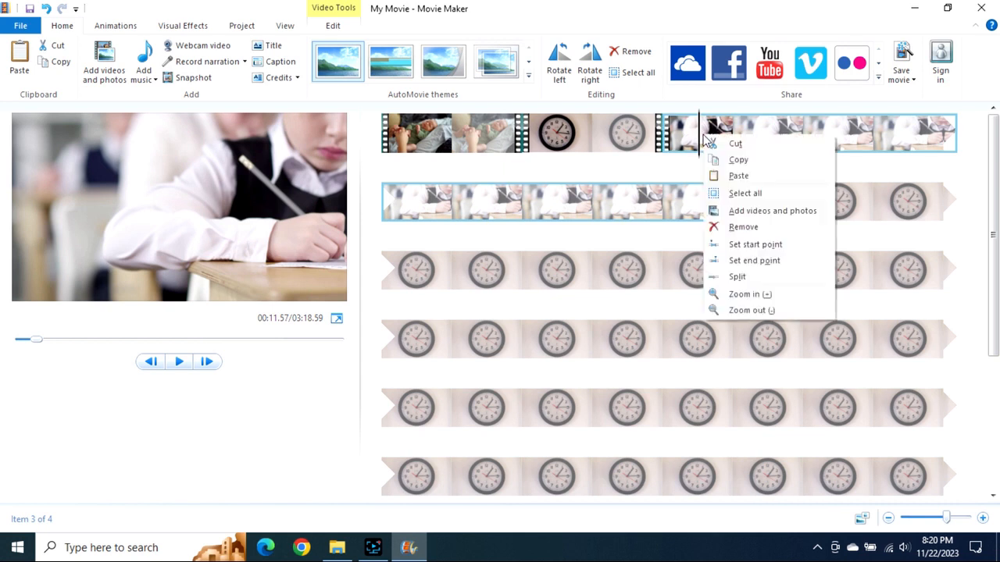
pyautogui.click(738, 277)
pyautogui.rightClick(699, 136)
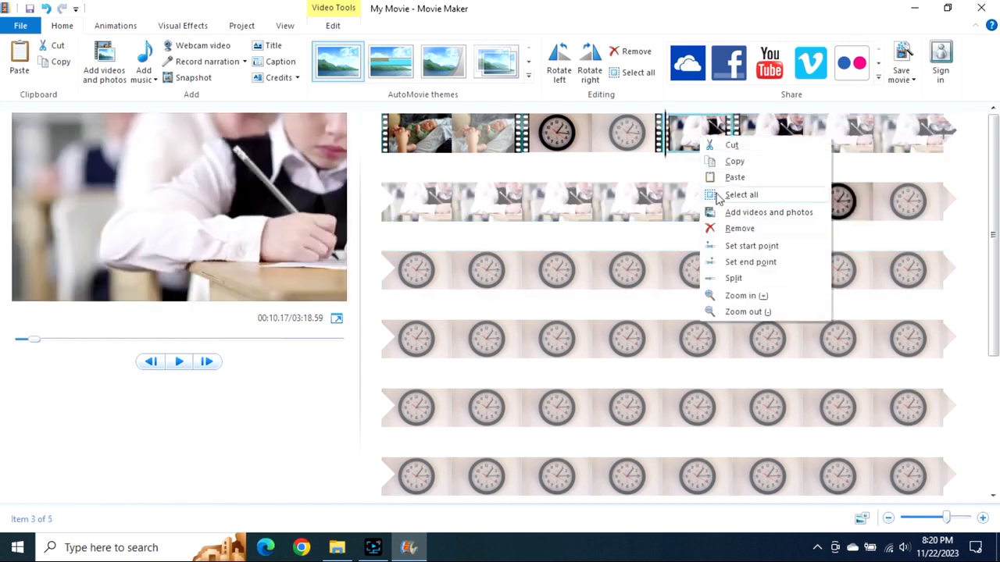
pyautogui.click(730, 229)
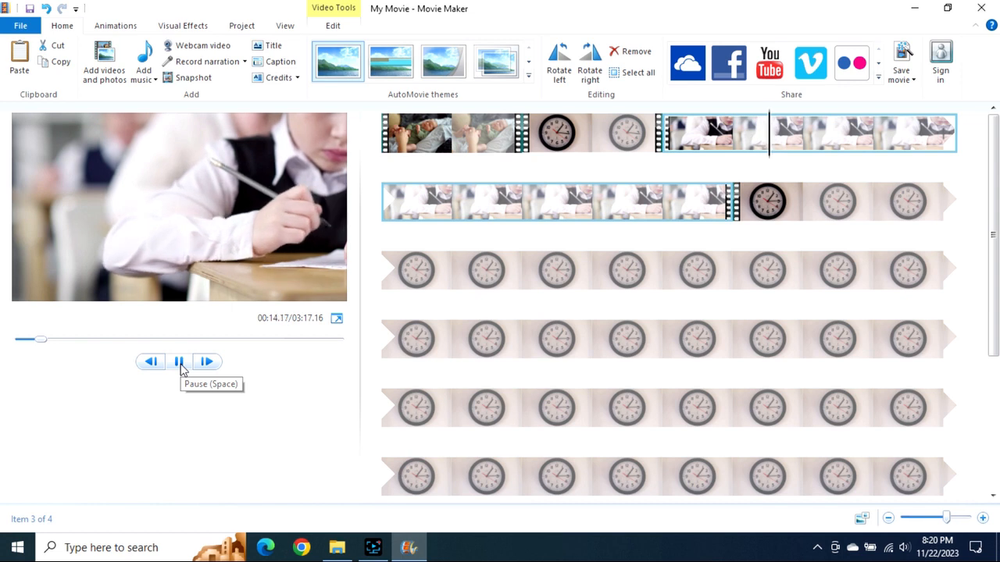
# - Split the school writing clip at about 14.63 seconds and remove the part after the split
pyautogui.click(179, 362)
pyautogui.rightClick(787, 131)
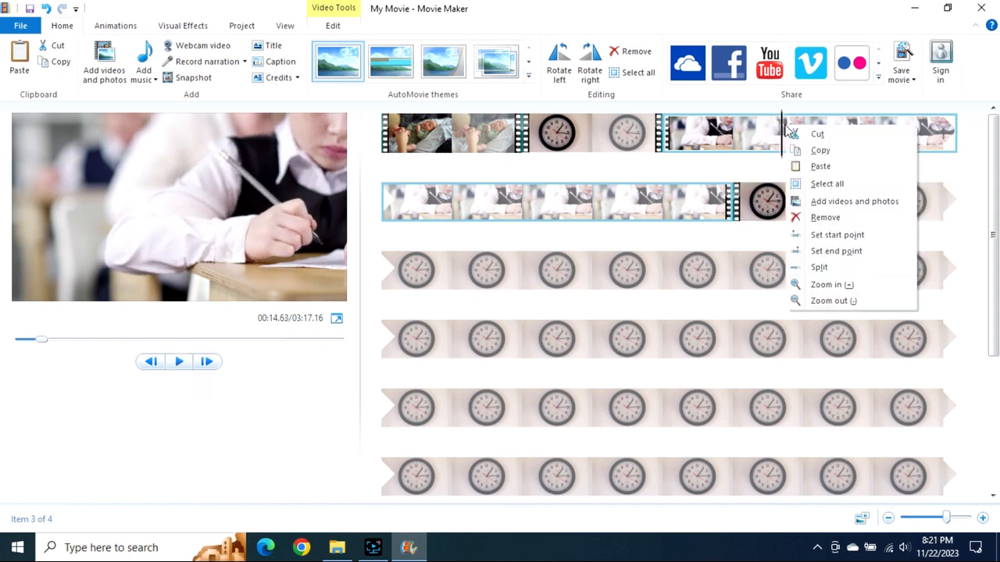
pyautogui.click(829, 269)
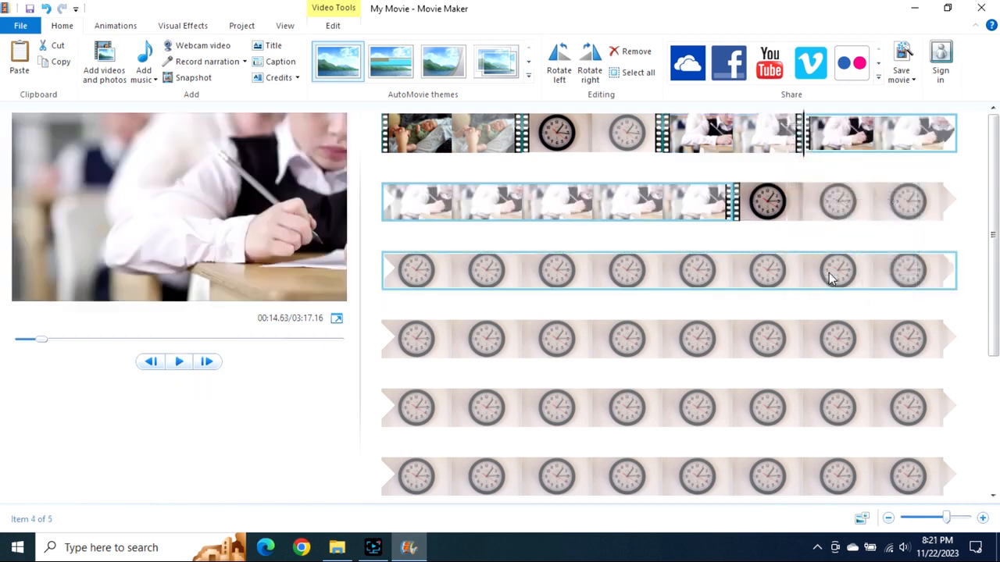
pyautogui.press('Delete')
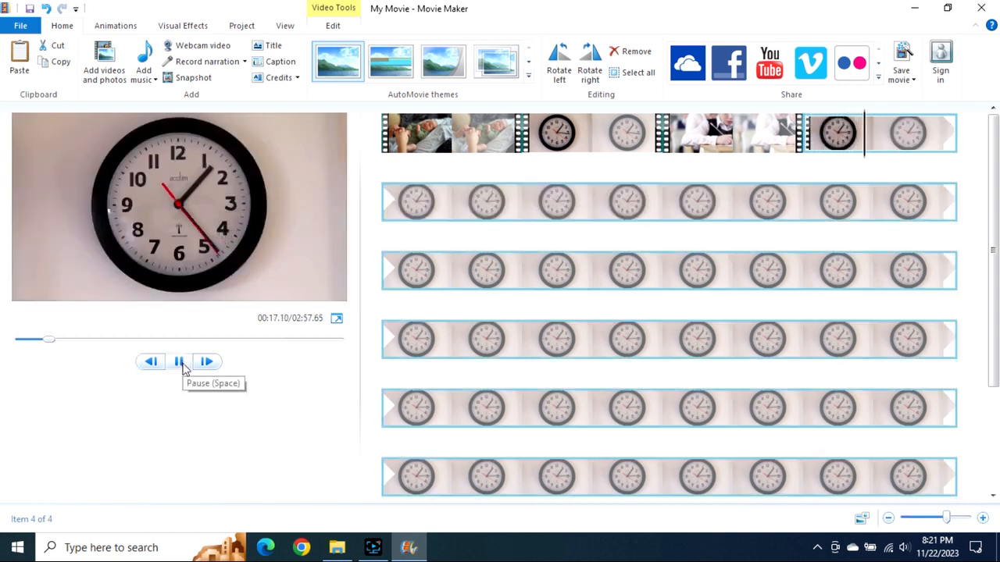
# - Pause playback of the remaining clock clip at about 18.43 seconds and split it there
pyautogui.click(182, 364)
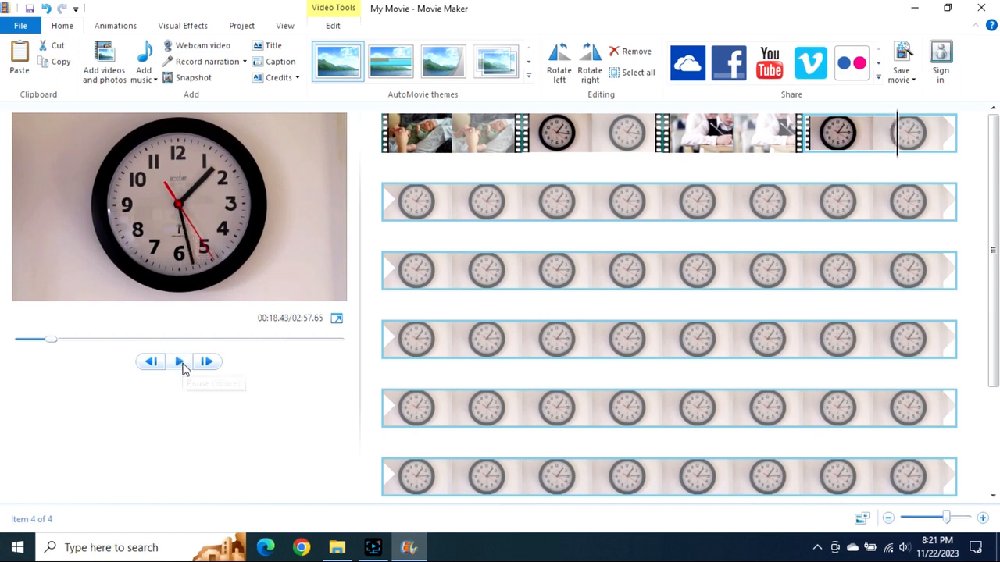
pyautogui.rightClick(903, 145)
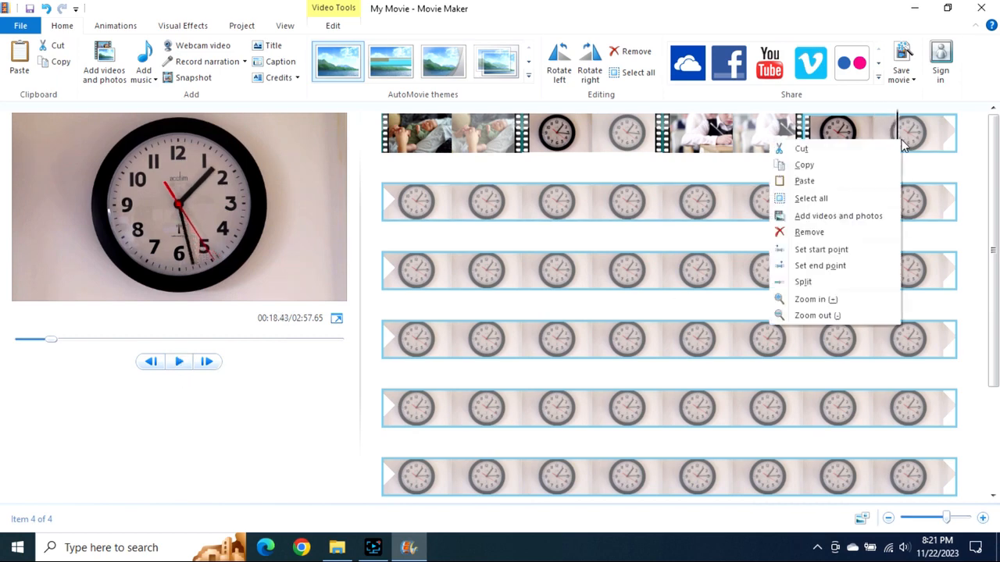
pyautogui.click(806, 281)
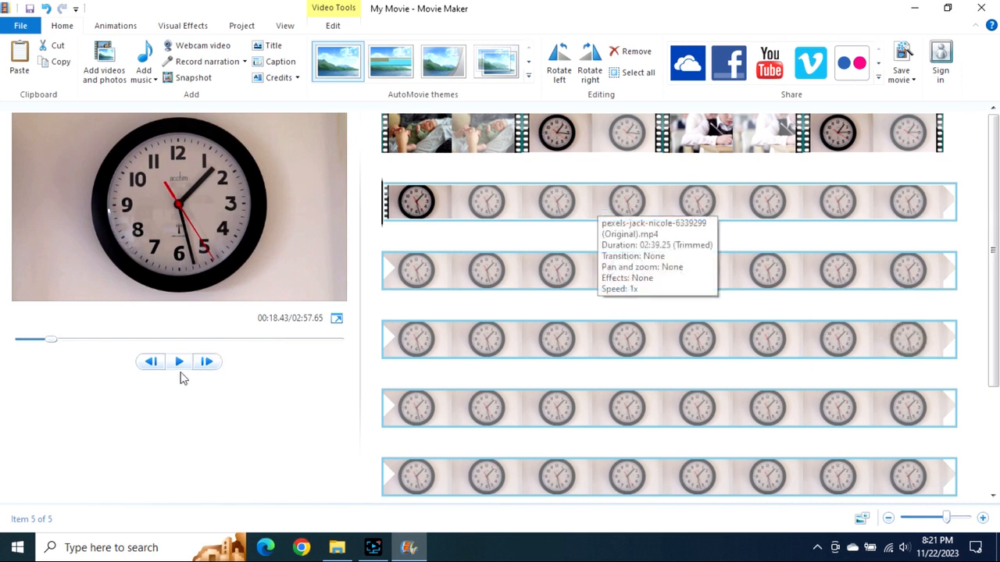
# - Insert the graduation clip pexels-pavel-danilyuk-7945680 (Original) from the File Explorer folder A Beautiful Life directly after the school writing clip, and maximize Movie Maker
pyautogui.click(948, 8)
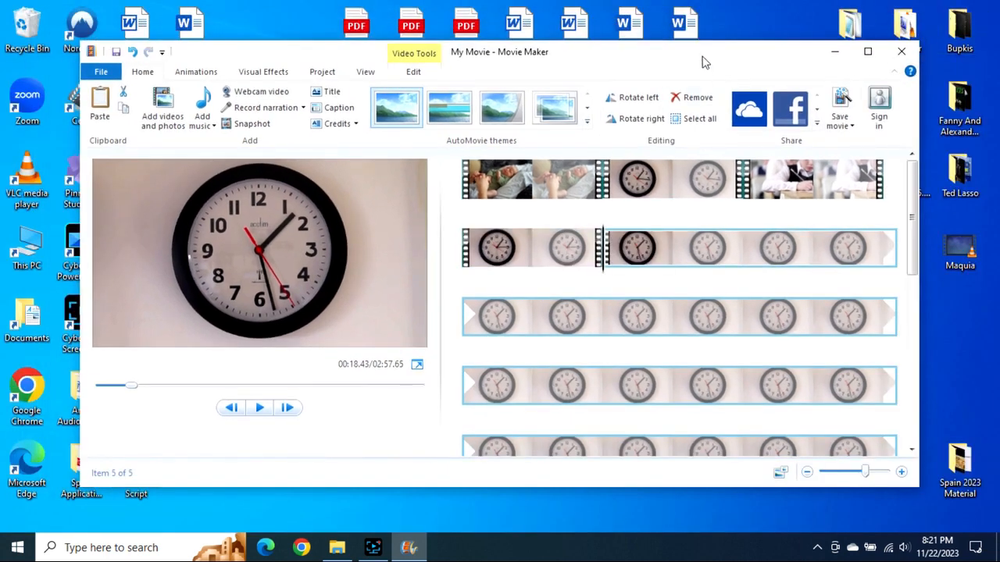
pyautogui.click(336, 548)
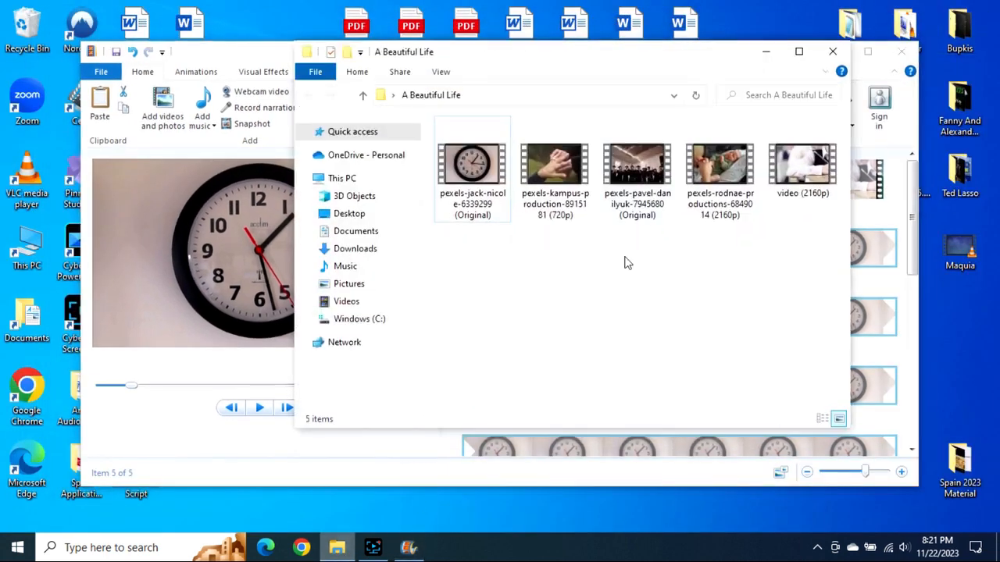
pyautogui.moveTo(681, 71); pyautogui.dragTo(370, 118)
pyautogui.moveTo(325, 214); pyautogui.dragTo(891, 195)
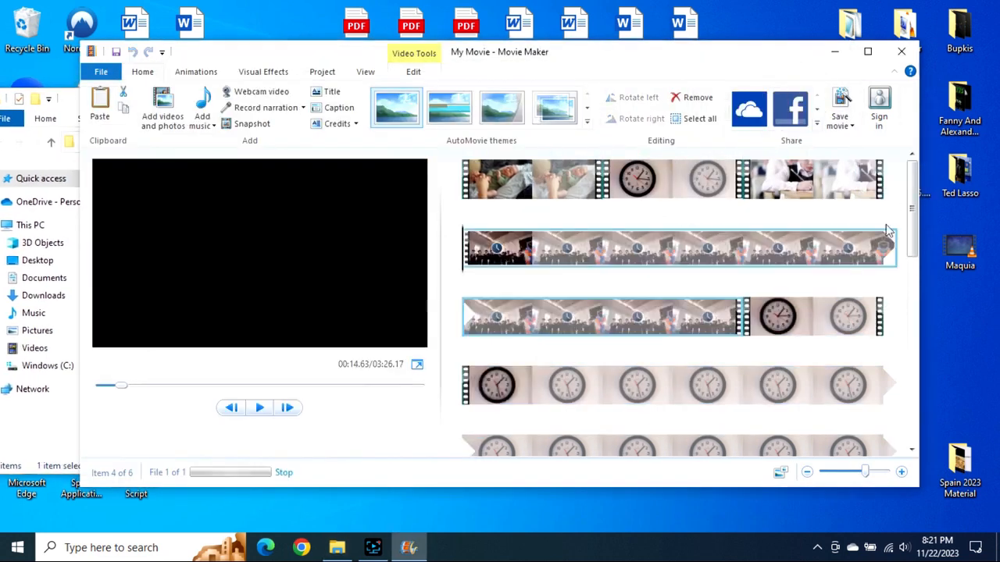
pyautogui.click(867, 52)
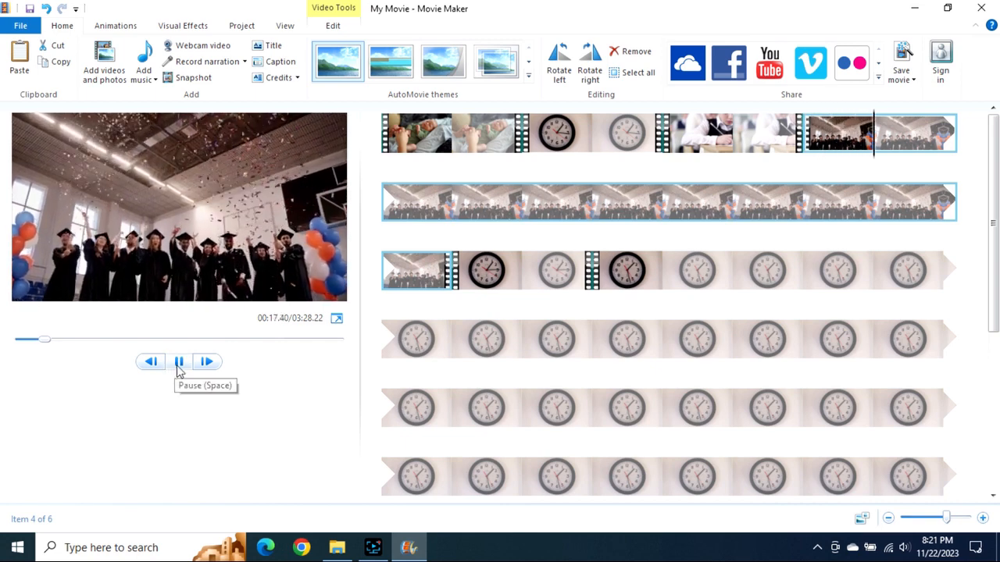
# - Split the graduation clip at about 17.70 seconds and remove its opening part
pyautogui.click(179, 364)
pyautogui.rightClick(879, 134)
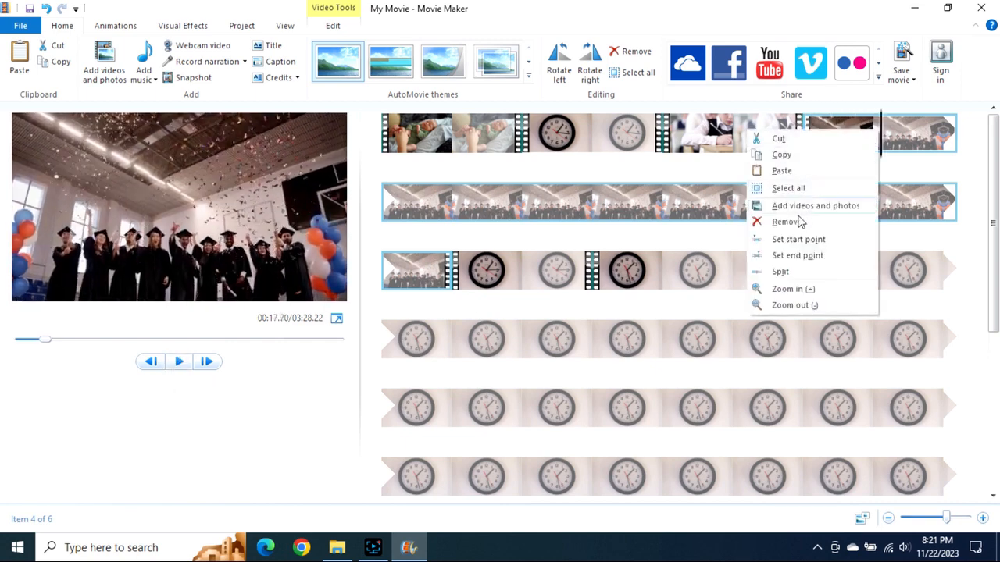
pyautogui.click(791, 271)
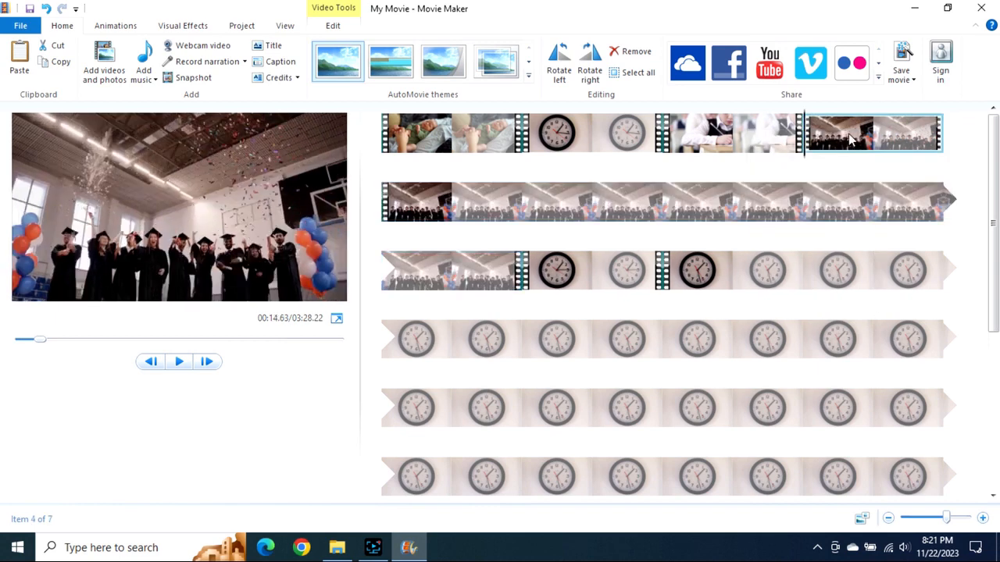
pyautogui.click(446, 214)
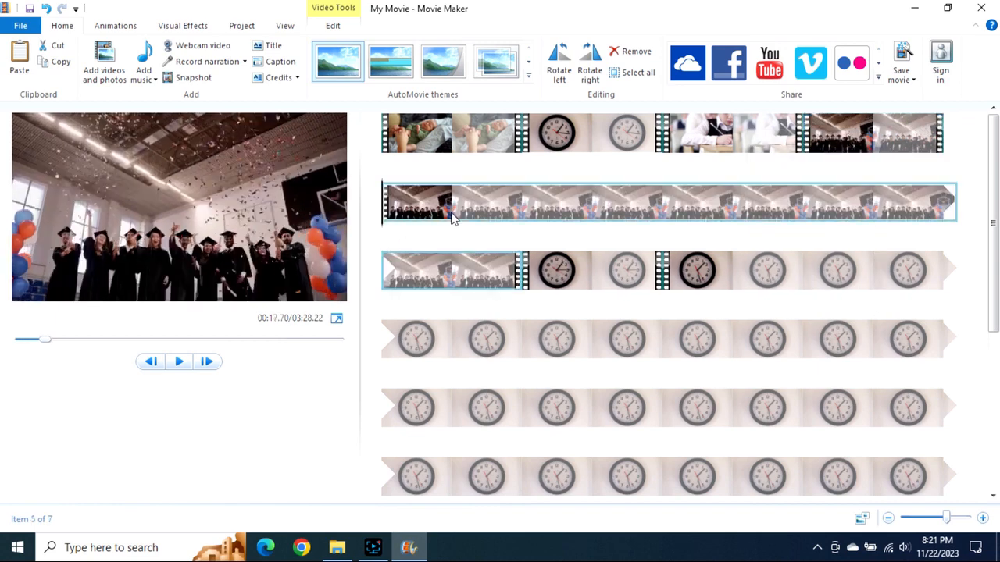
pyautogui.click(875, 137)
pyautogui.rightClick(870, 136)
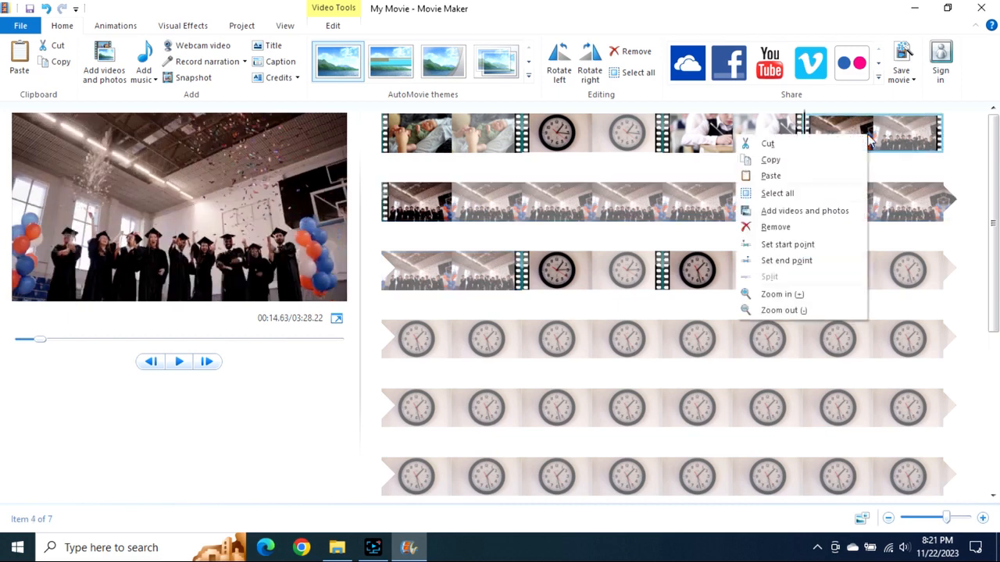
pyautogui.click(777, 227)
# - Play the remaining graduation clip, split it at about 18.87 seconds and remove the part after the split
pyautogui.click(181, 363)
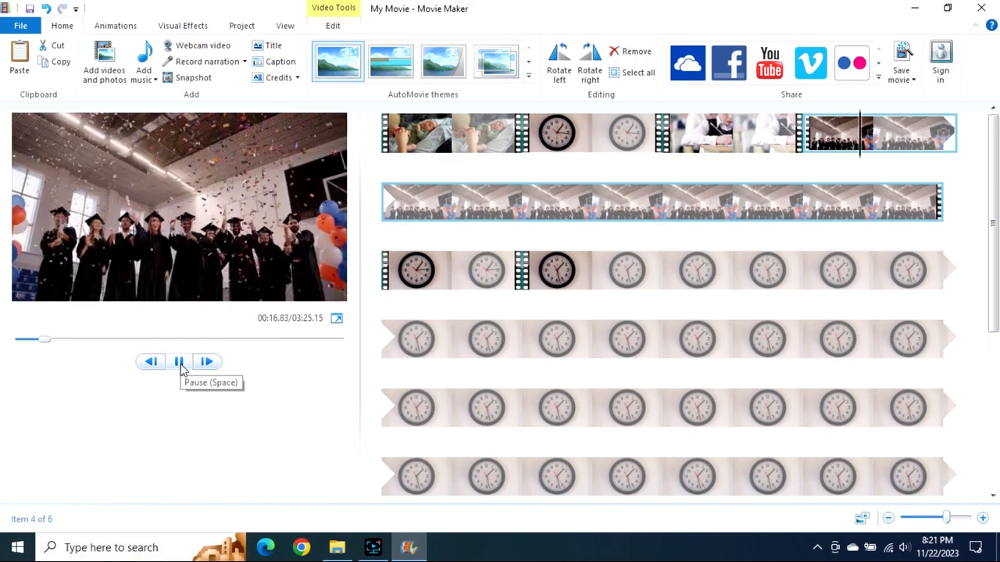
pyautogui.click(181, 364)
pyautogui.rightClick(914, 134)
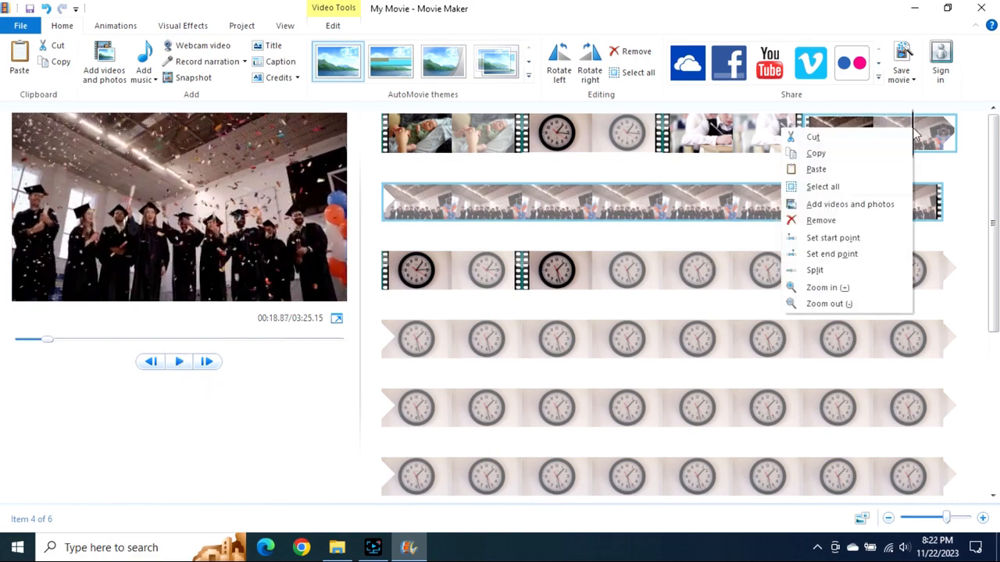
pyautogui.click(815, 269)
pyautogui.click(701, 207)
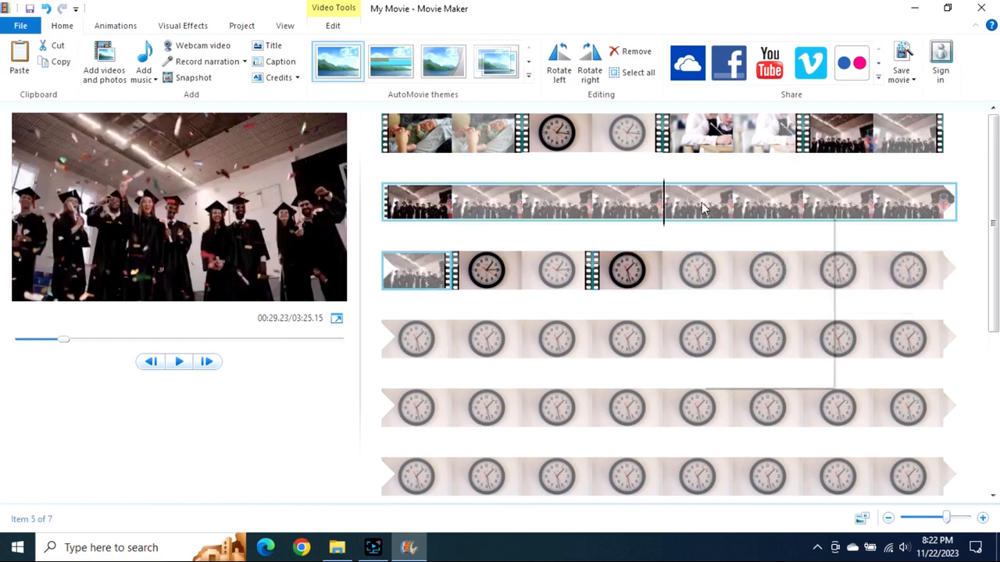
pyautogui.rightClick(701, 207)
pyautogui.click(741, 297)
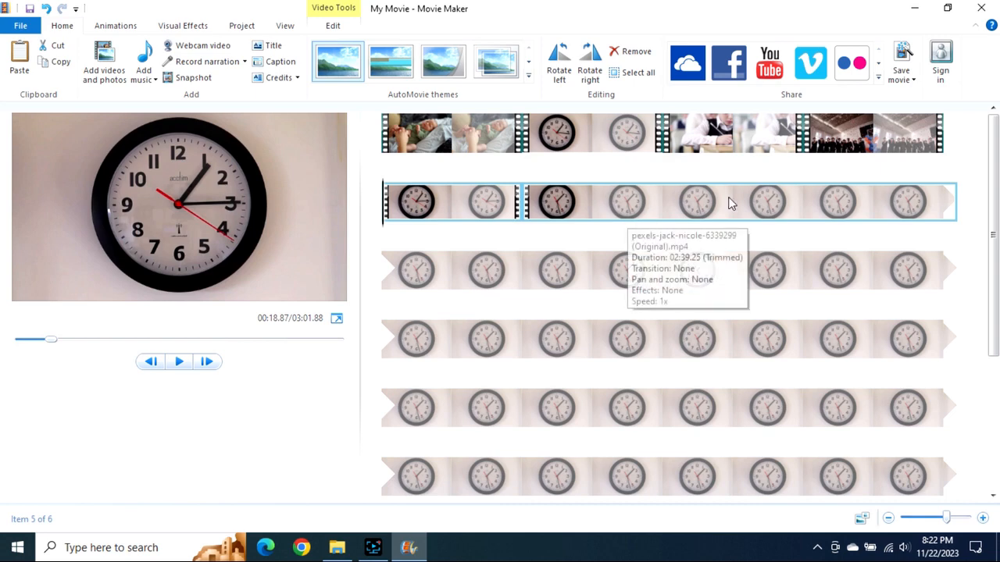
# - Move the trimmed graduation clip behind the second short clock segment and play the movie from the start
pyautogui.moveTo(874, 139); pyautogui.dragTo(615, 208)
pyautogui.click(437, 147)
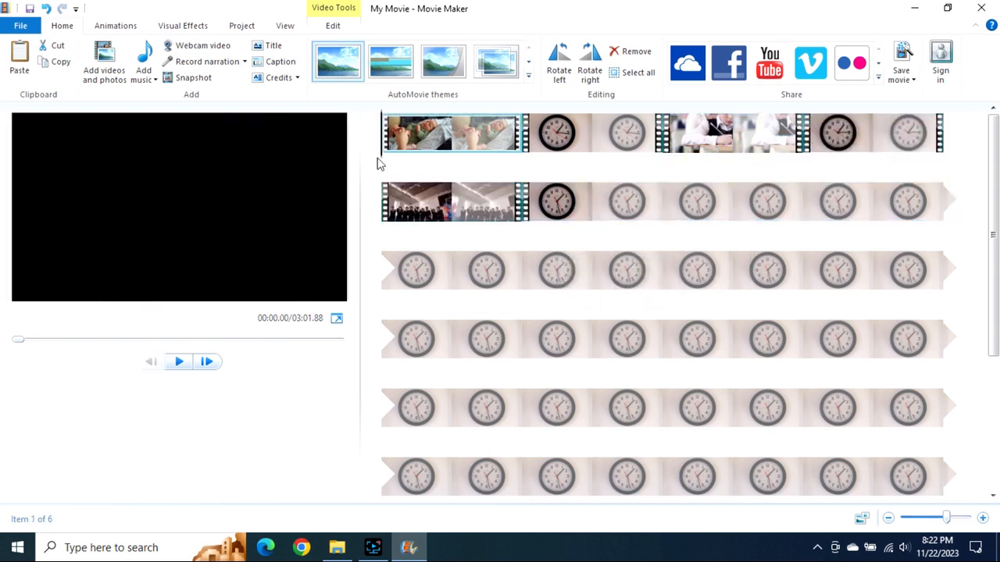
pyautogui.click(179, 362)
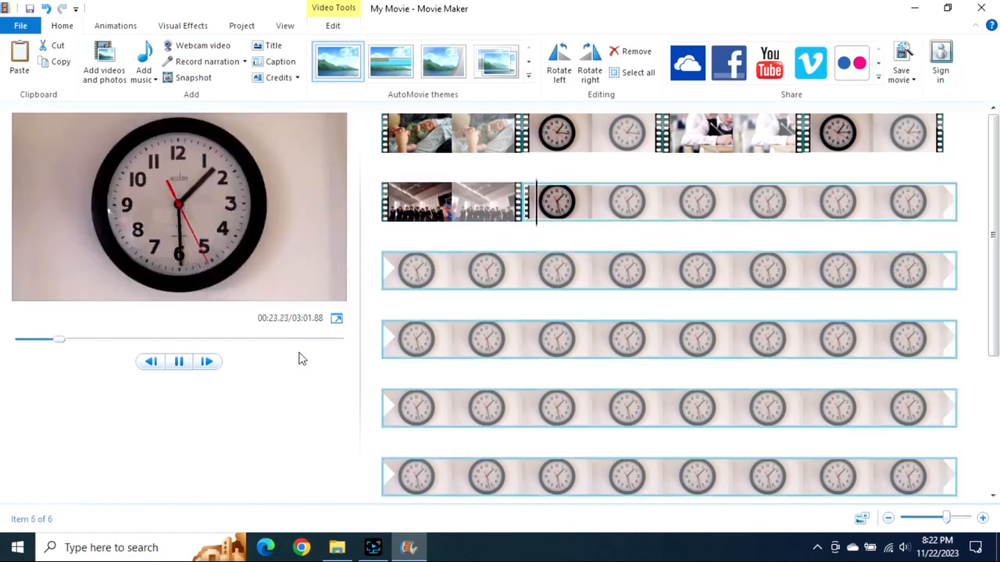
# - Pause playback at about 27.07 seconds, split the last clock clip there and remove the remainder
pyautogui.click(180, 362)
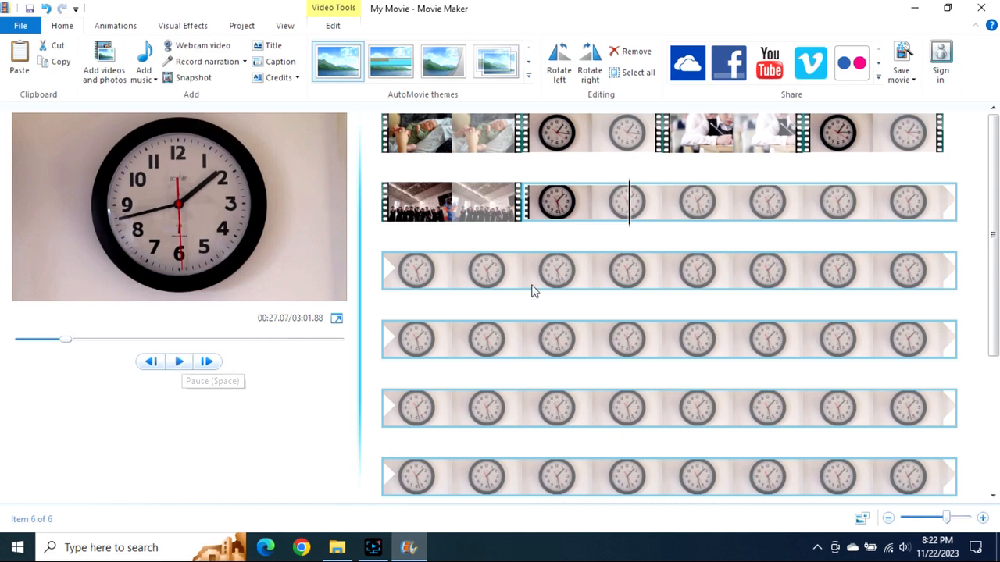
pyautogui.rightClick(633, 202)
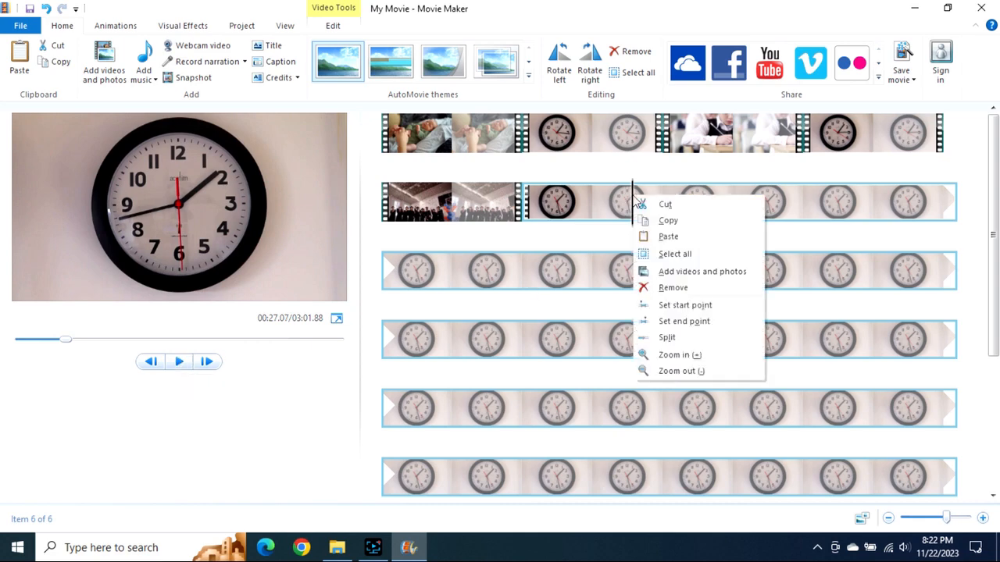
pyautogui.click(680, 338)
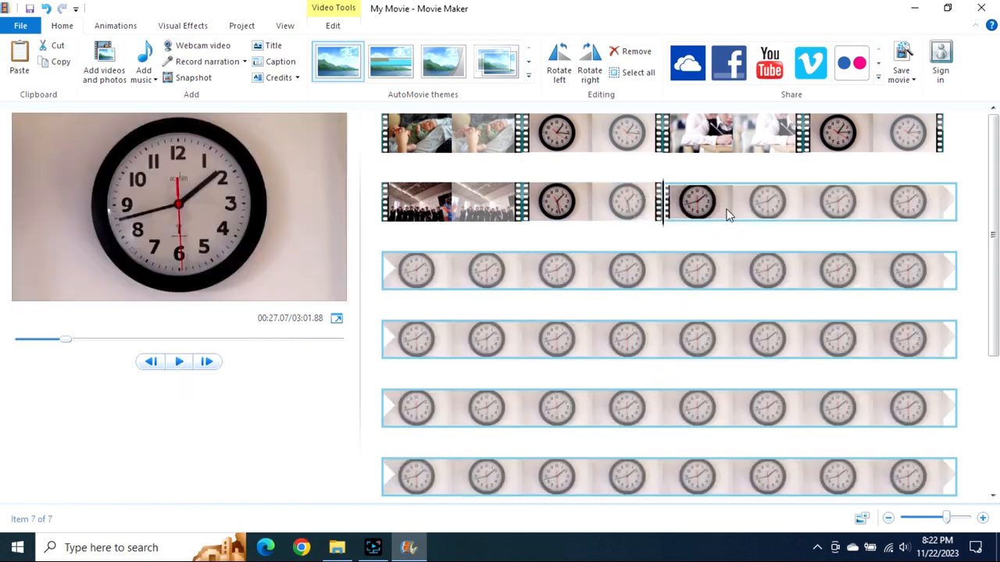
pyautogui.press('Delete')
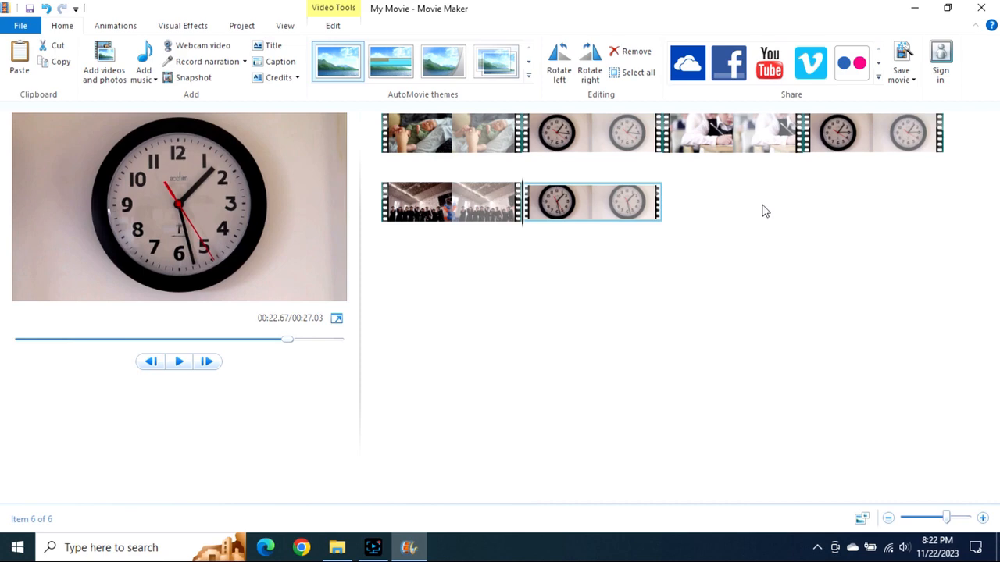
# - Insert the wedding ring clip from the File Explorer folder, place it after the last clock segment, and maximize Movie Maker
pyautogui.click(945, 9)
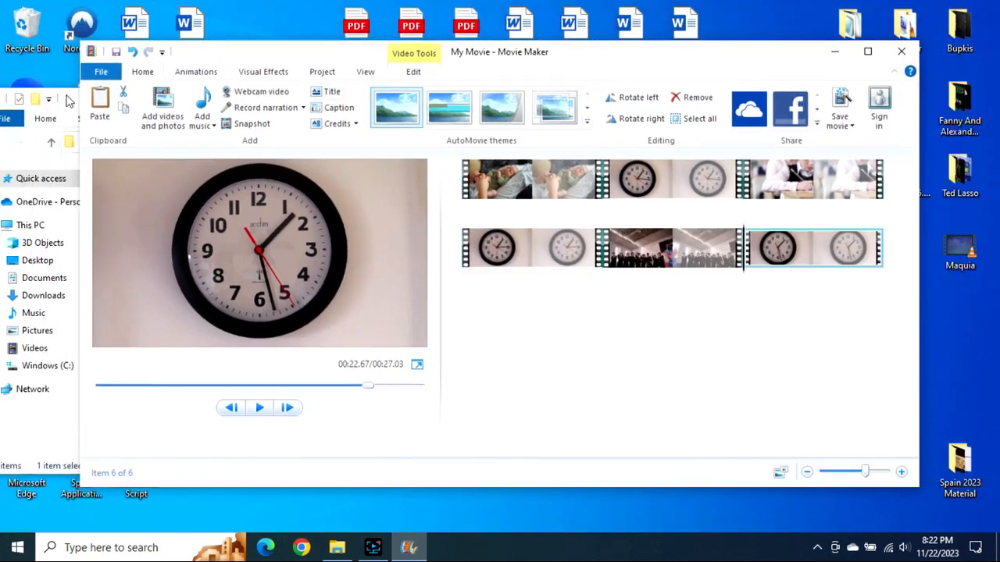
pyautogui.click(67, 108)
pyautogui.moveTo(262, 224); pyautogui.dragTo(758, 323)
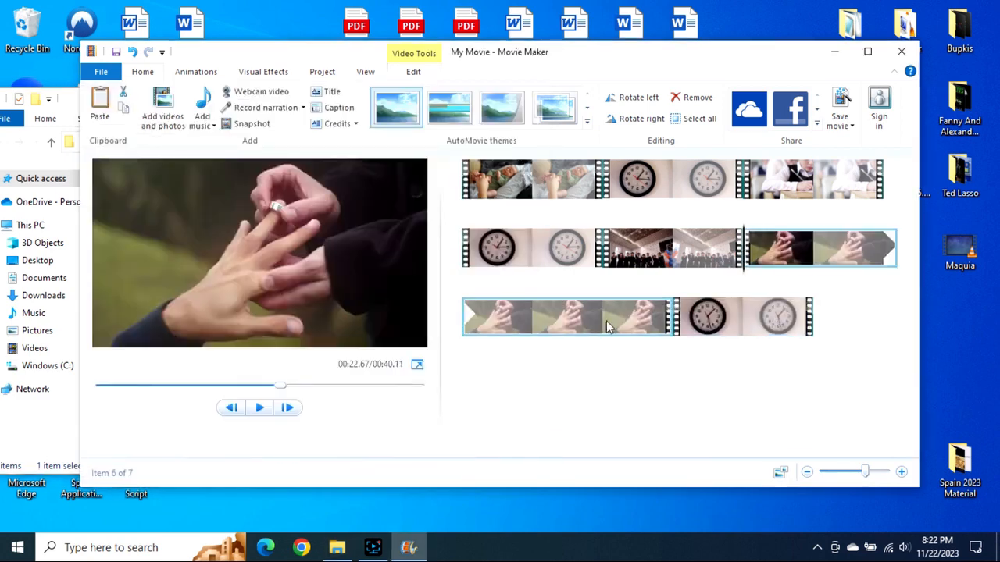
pyautogui.moveTo(608, 327); pyautogui.dragTo(854, 330)
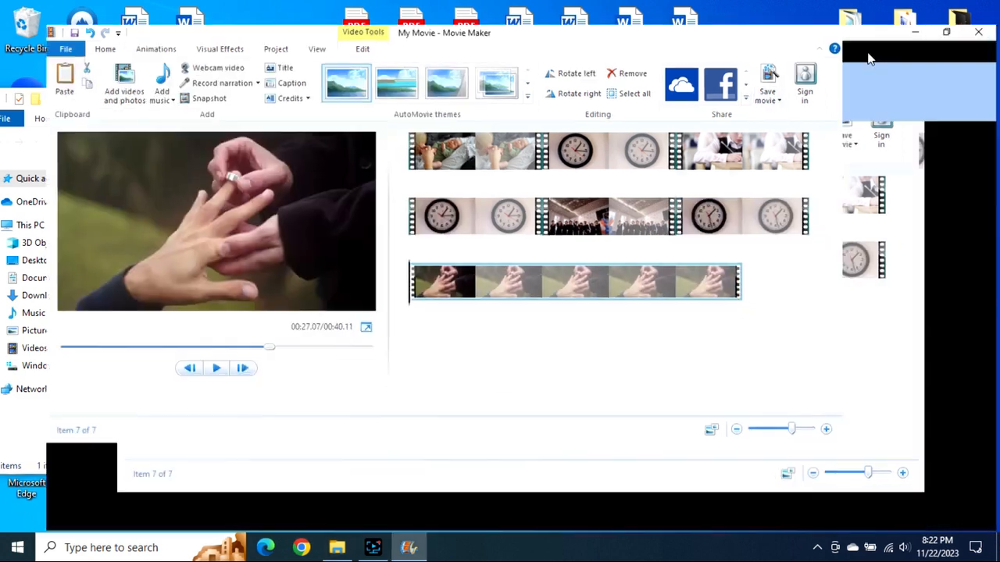
pyautogui.click(867, 52)
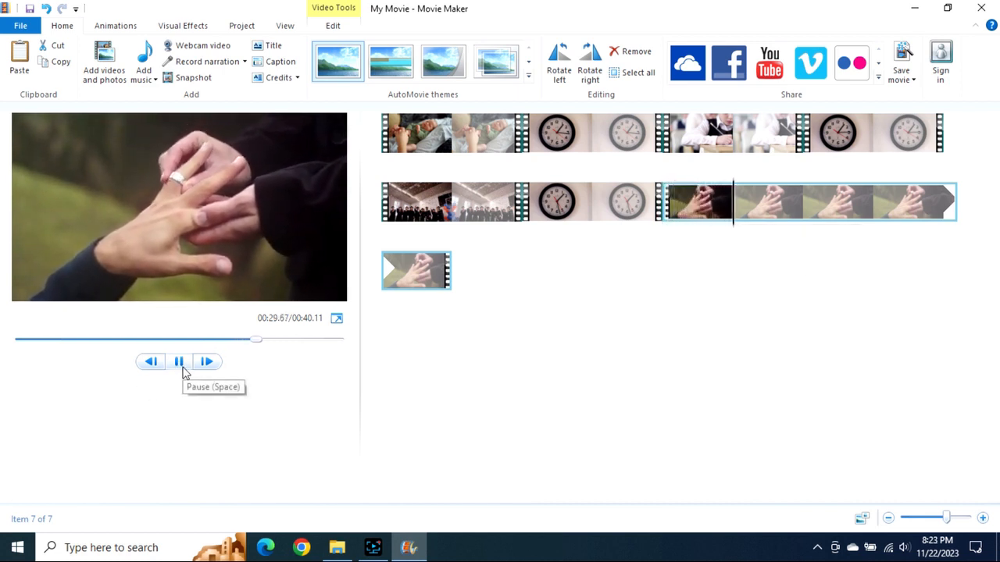
# - Enlarge the timeline thumbnails and split the wedding ring clip at about 28.97 seconds
pyautogui.click(182, 365)
pyautogui.click(717, 214)
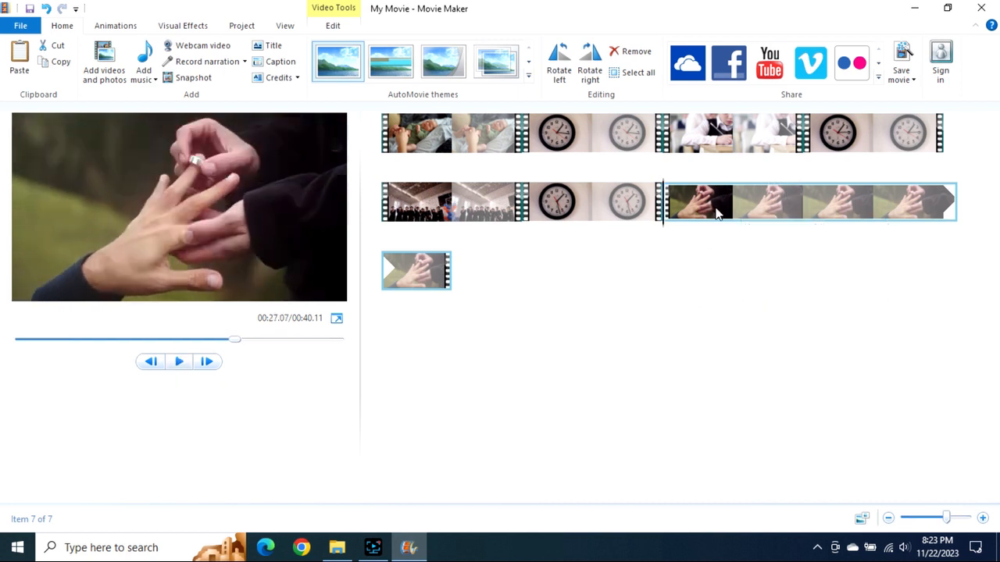
pyautogui.click(984, 519)
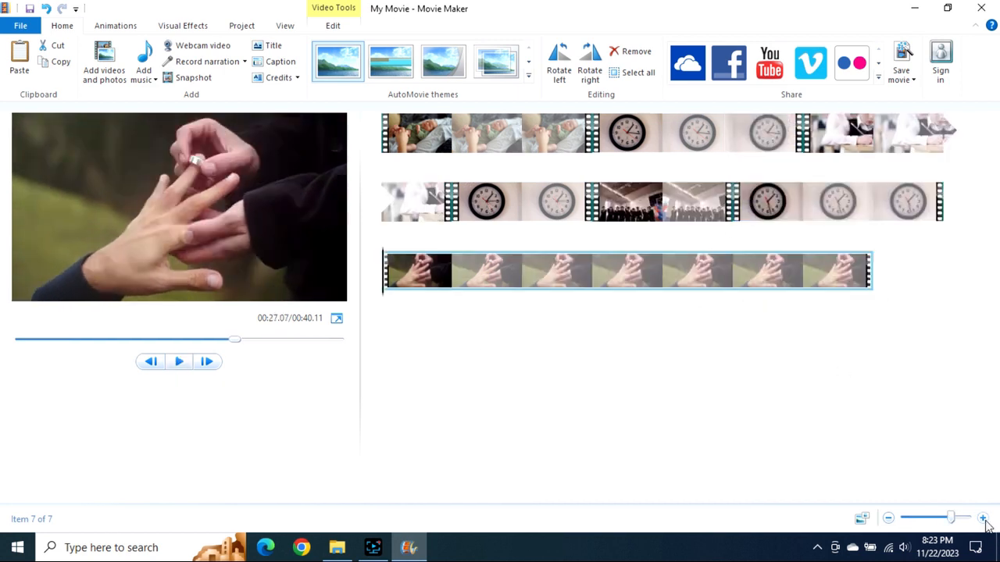
pyautogui.click(453, 272)
pyautogui.rightClick(456, 274)
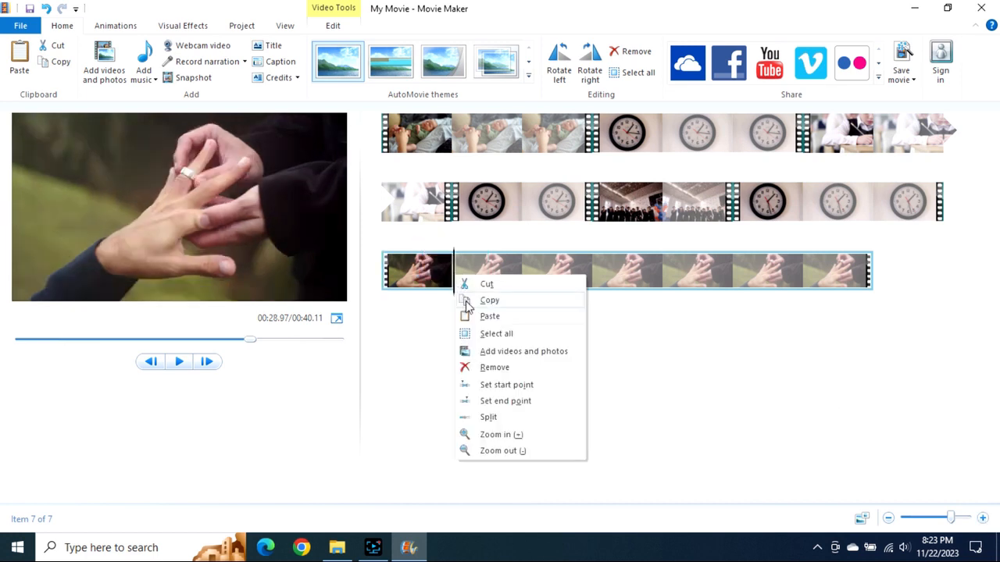
pyautogui.click(492, 419)
# - Play the second part of the wedding ring clip and split it at about 32.80 seconds
pyautogui.click(179, 364)
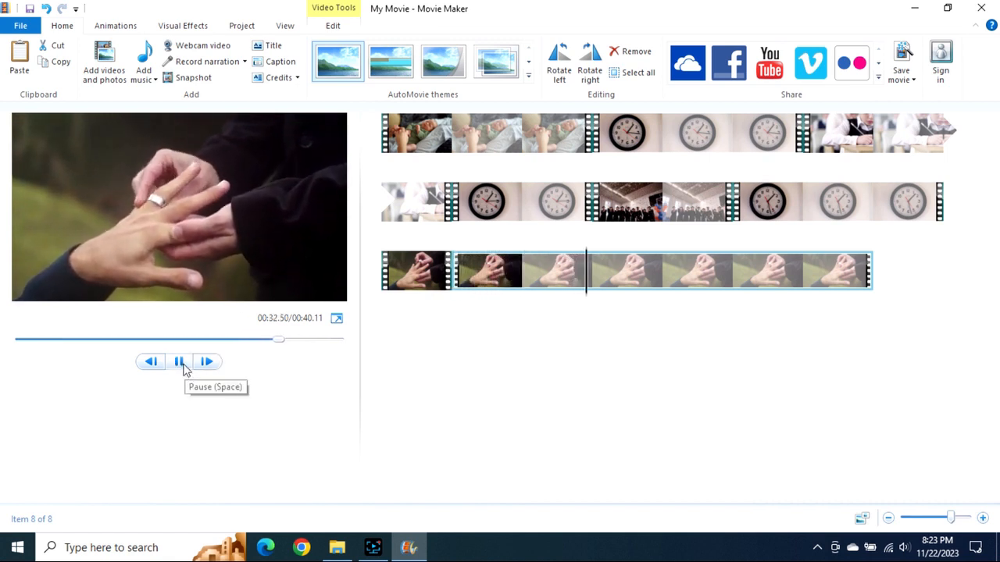
pyautogui.click(183, 367)
pyautogui.rightClick(596, 291)
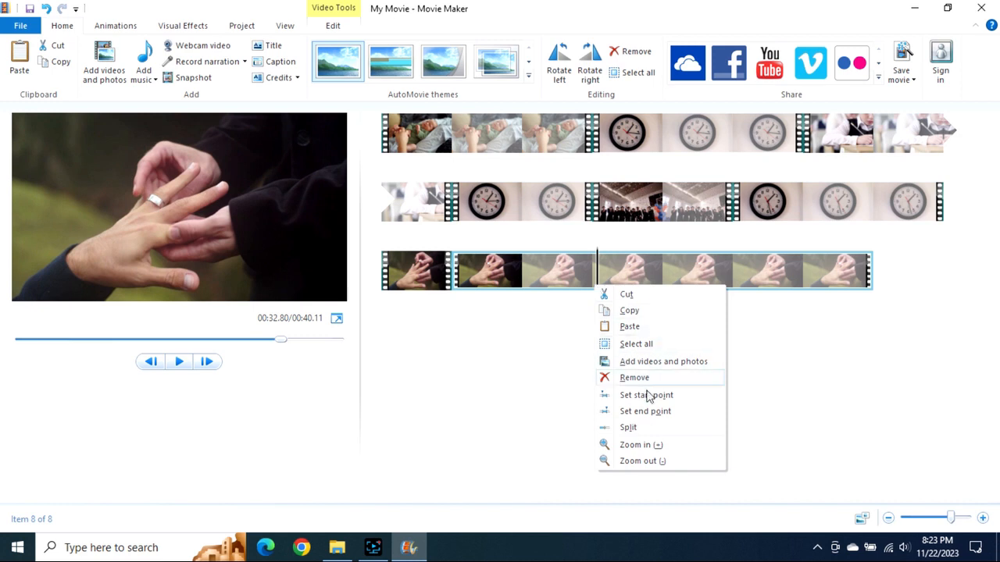
pyautogui.click(644, 430)
# - Remove the first and last pieces of the wedding ring clip, keeping only the middle piece
pyautogui.click(416, 274)
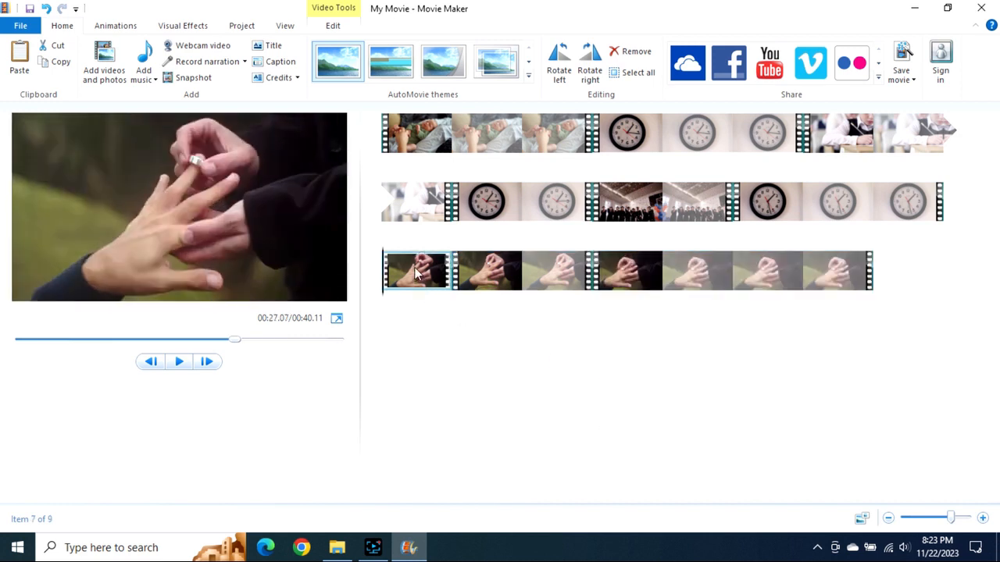
pyautogui.rightClick(417, 274)
pyautogui.click(454, 360)
pyautogui.rightClick(601, 283)
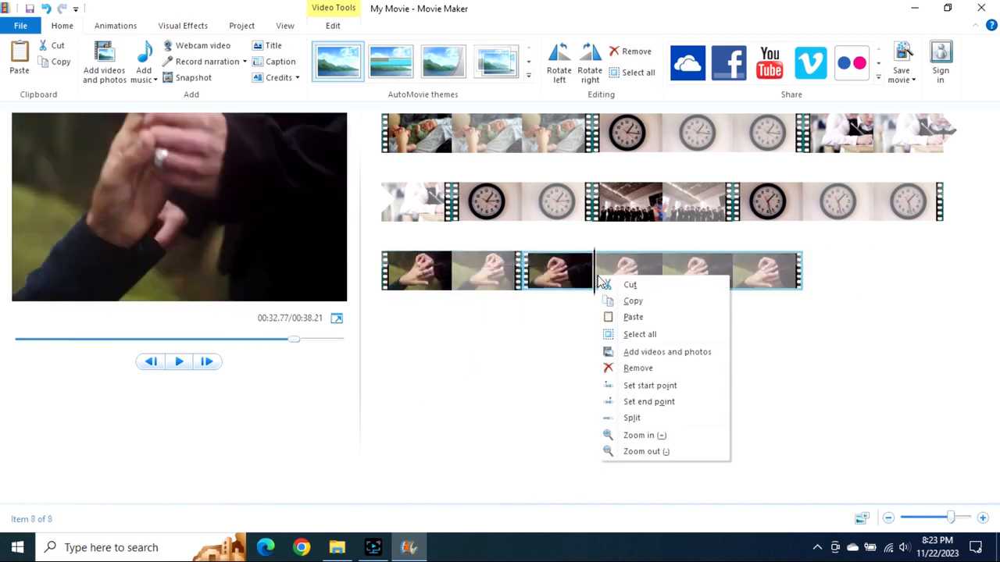
pyautogui.click(639, 372)
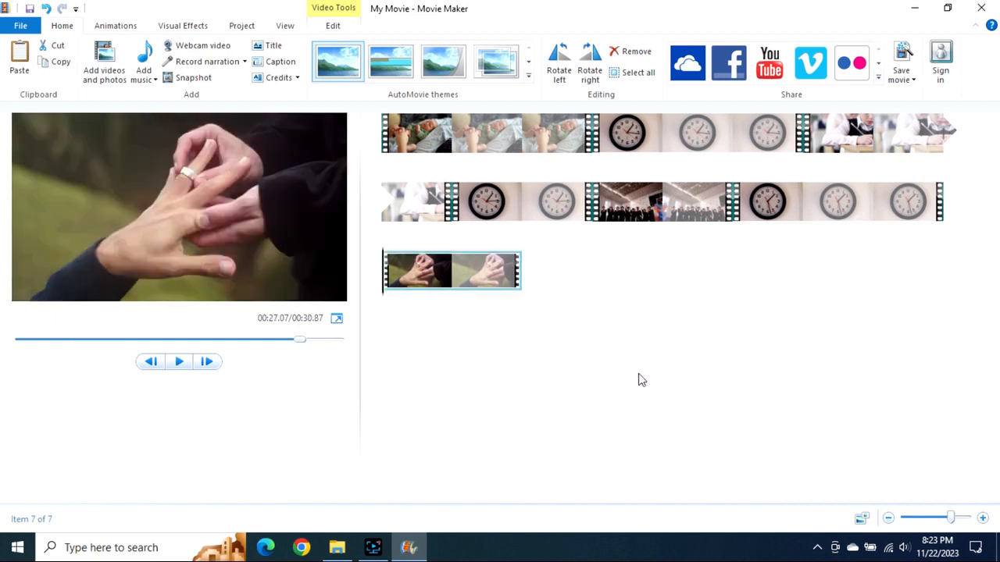
pyautogui.click(407, 138)
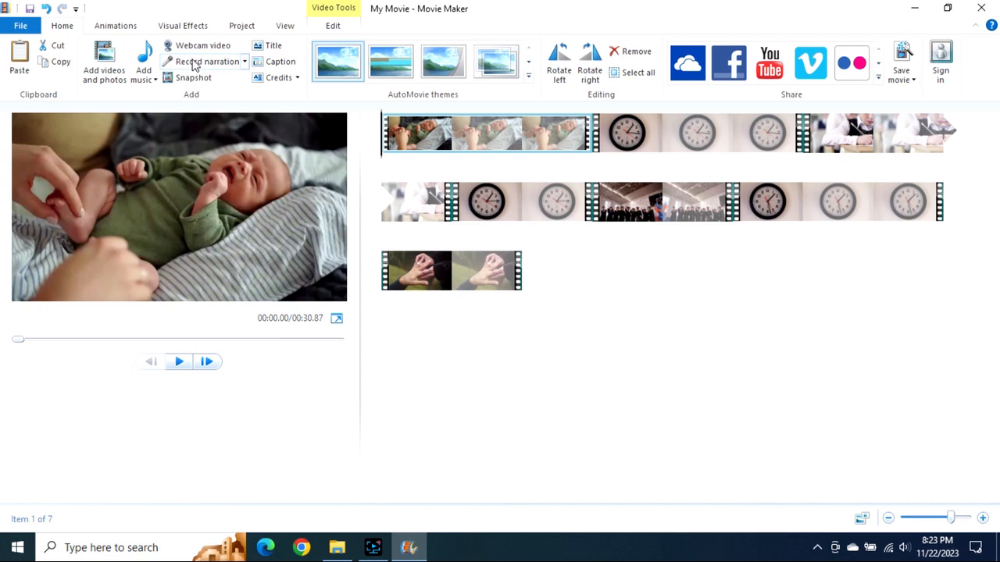
pyautogui.click(102, 29)
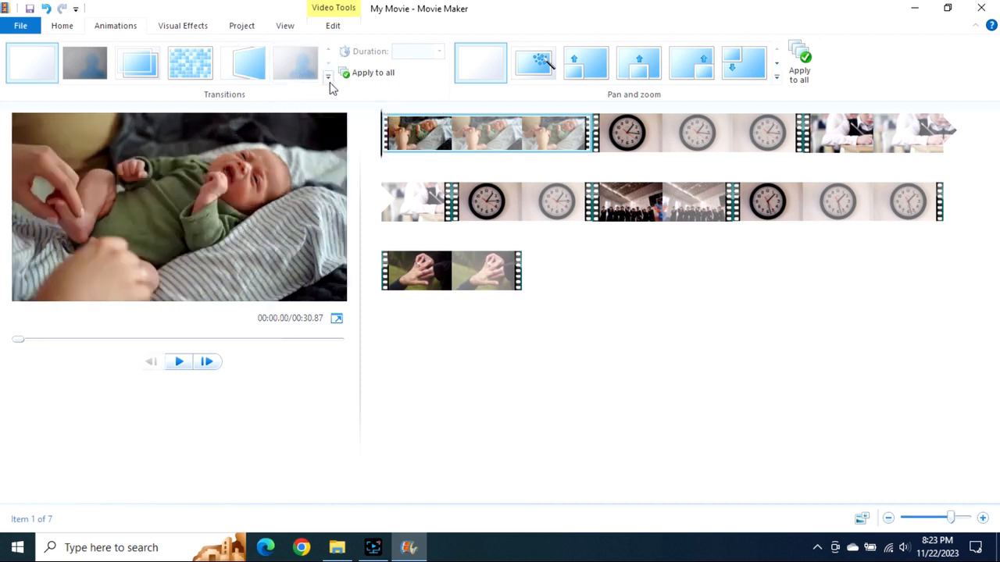
pyautogui.click(328, 76)
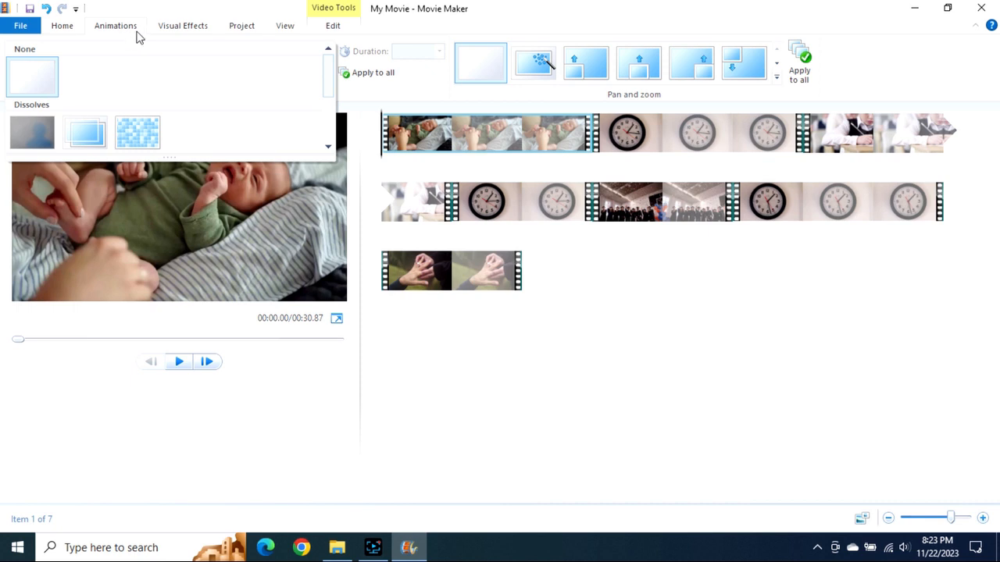
pyautogui.click(174, 27)
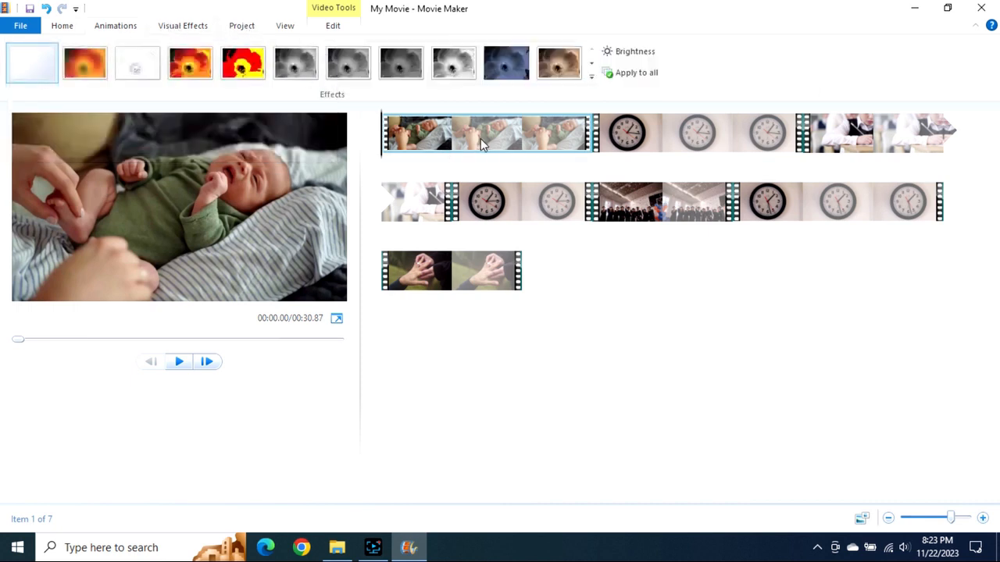
# - Apply the Blur transition to the first clock segment so it blends in from the baby clip
pyautogui.click(625, 131)
pyautogui.click(126, 31)
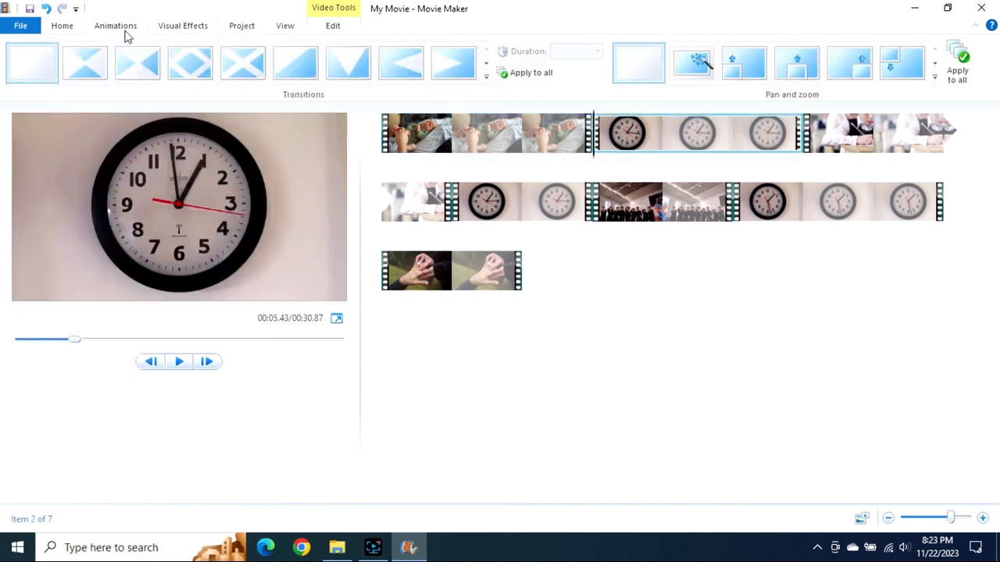
pyautogui.click(486, 65)
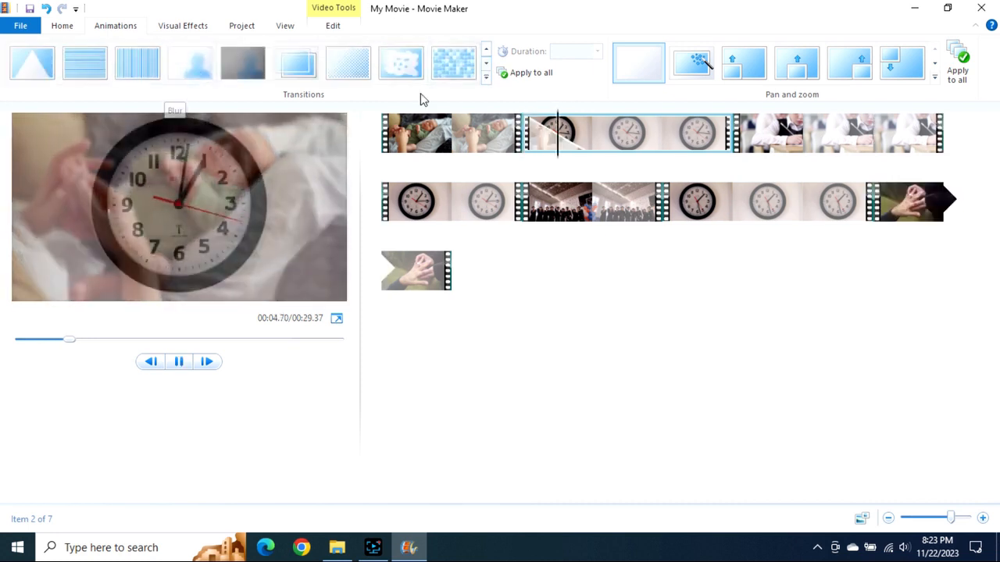
pyautogui.click(189, 68)
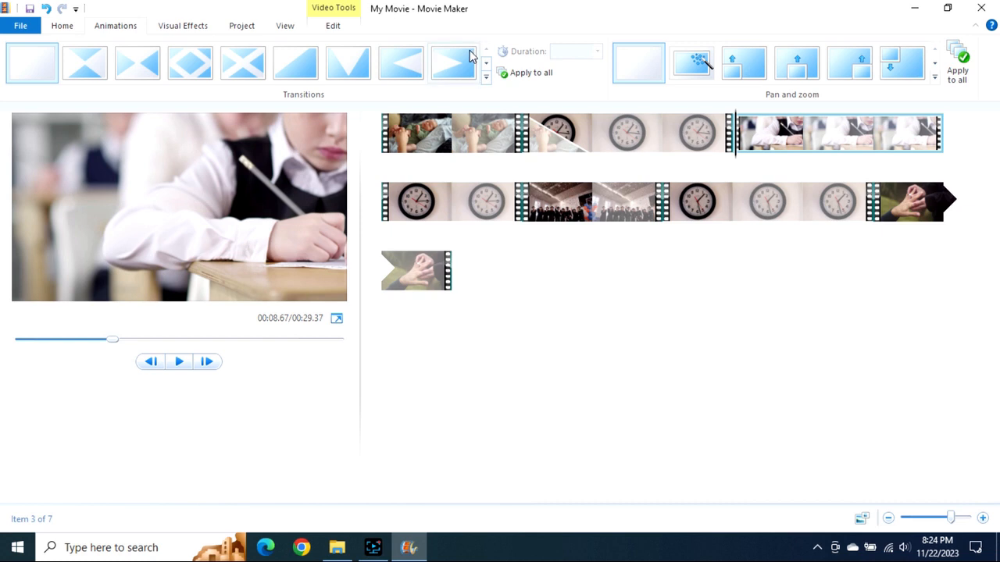
# - Apply the Cinematic - blur transition to the schoolboy clip so it blends in from the first clock segment
pyautogui.click(486, 69)
pyautogui.click(486, 69)
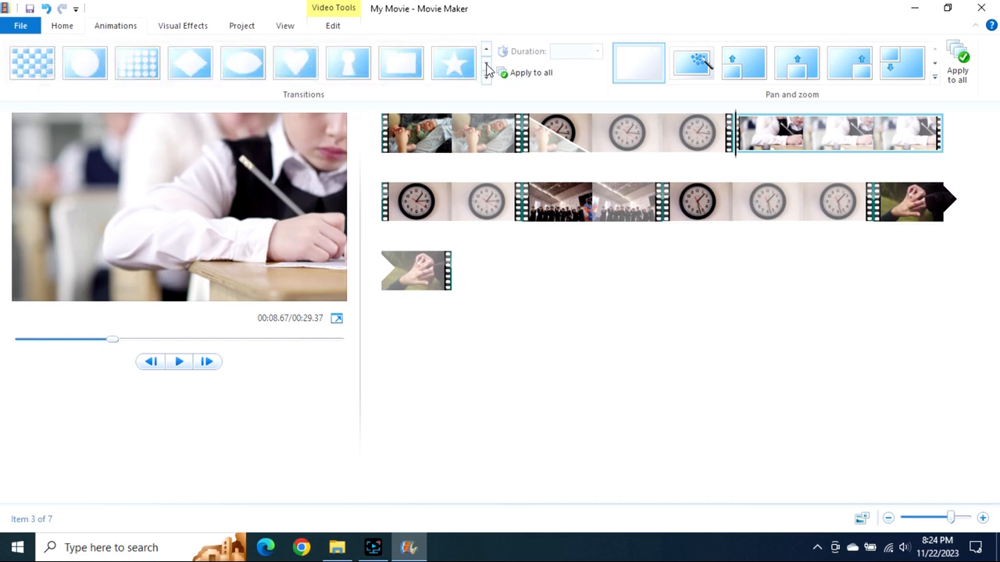
pyautogui.click(486, 69)
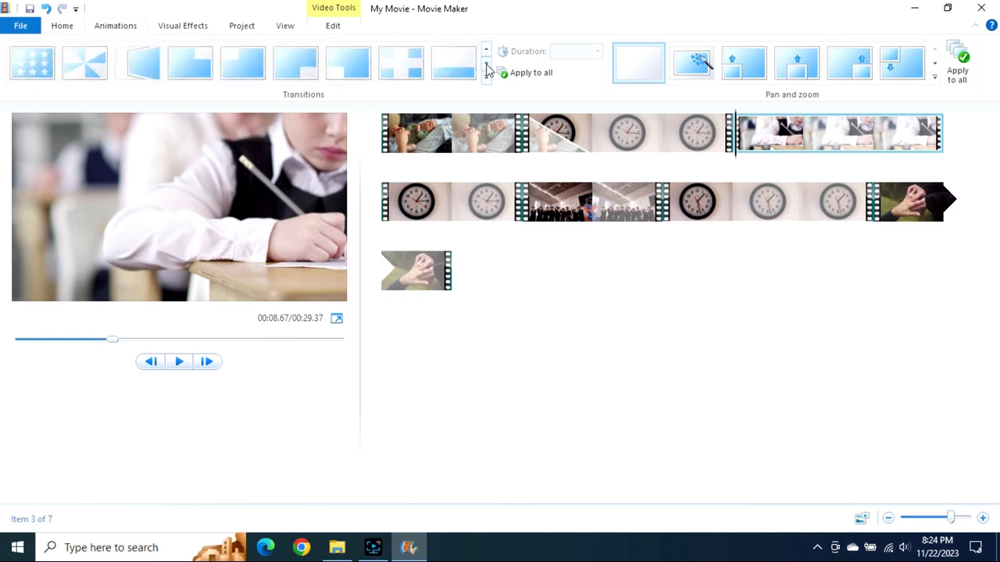
pyautogui.click(485, 69)
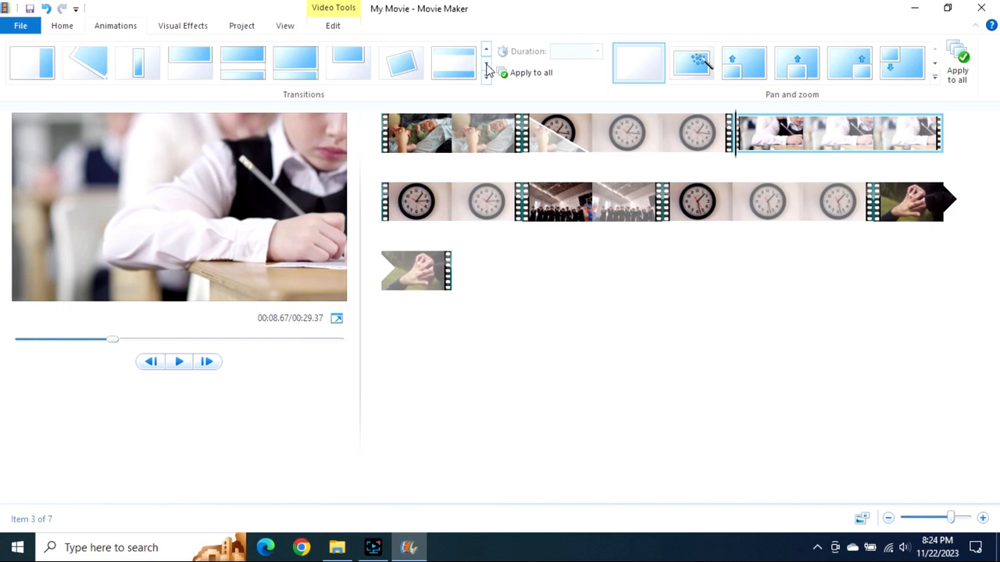
pyautogui.click(485, 69)
pyautogui.click(486, 69)
pyautogui.click(486, 69)
pyautogui.click(485, 69)
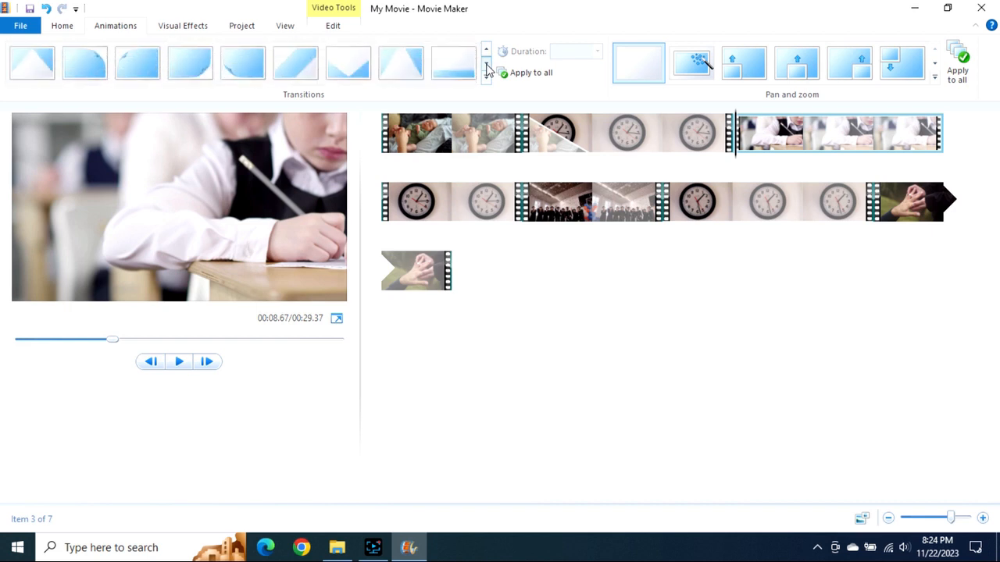
pyautogui.click(486, 69)
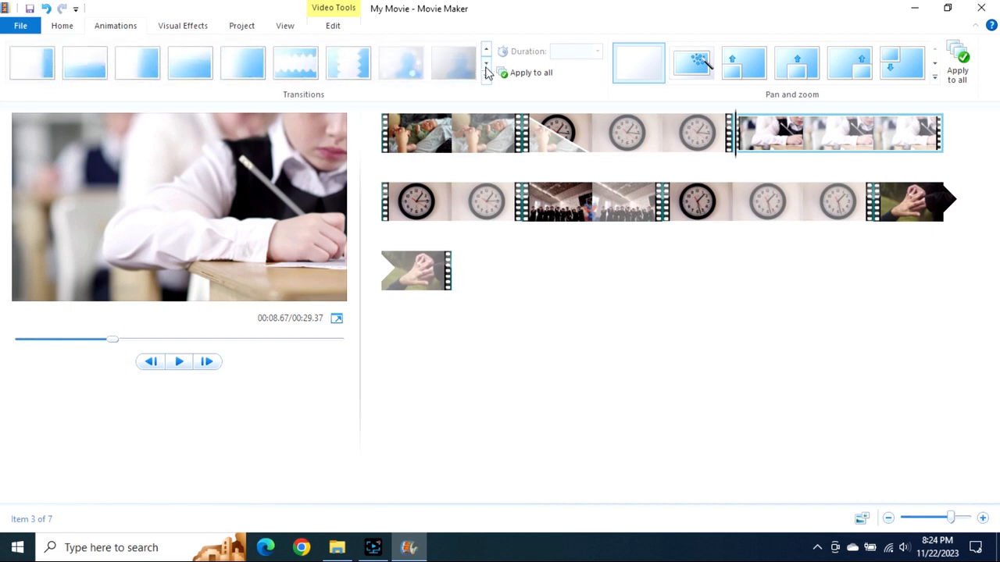
pyautogui.click(391, 72)
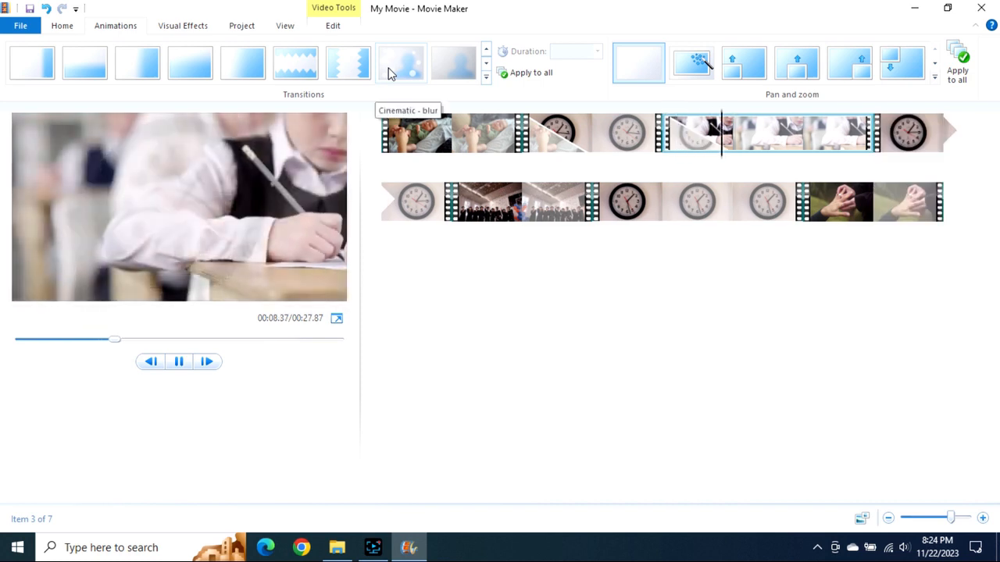
# - Apply a rough-edged dissolve transition to the second clock segment, following the schoolboy clip
pyautogui.click(910, 134)
pyautogui.click(486, 67)
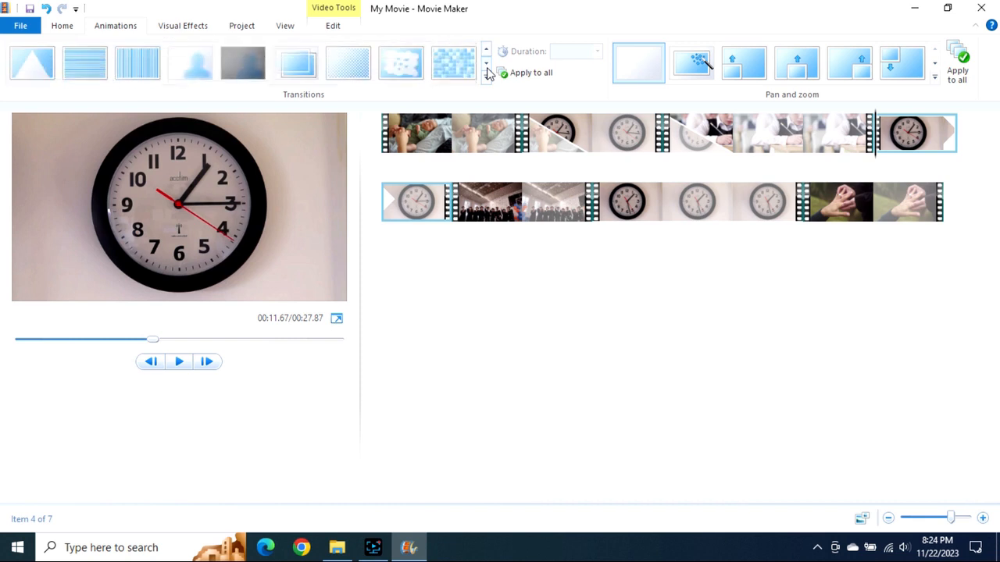
pyautogui.click(389, 62)
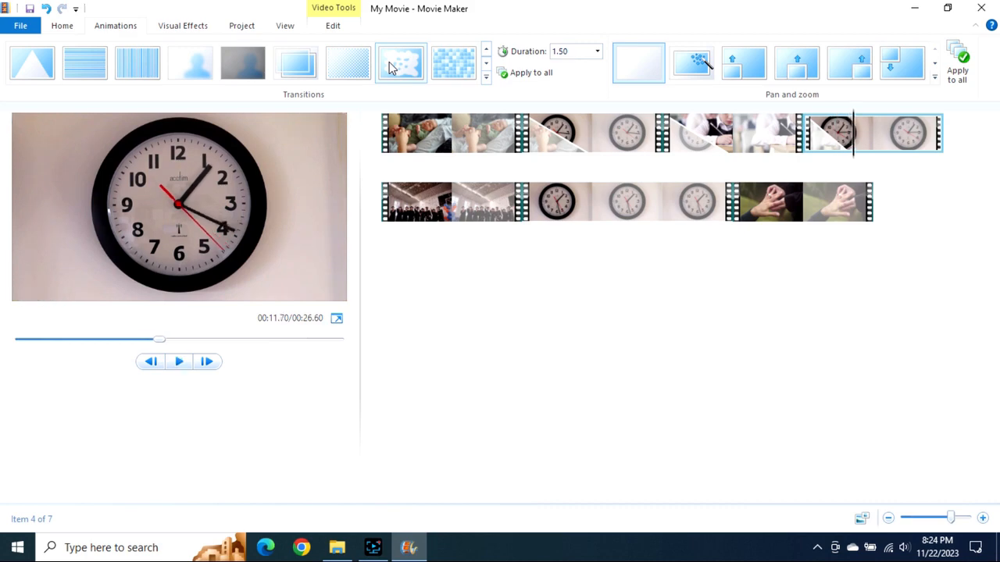
# - Apply a cross-fading transition to the third clock segment so it blends in from the graduation clip
pyautogui.click(539, 209)
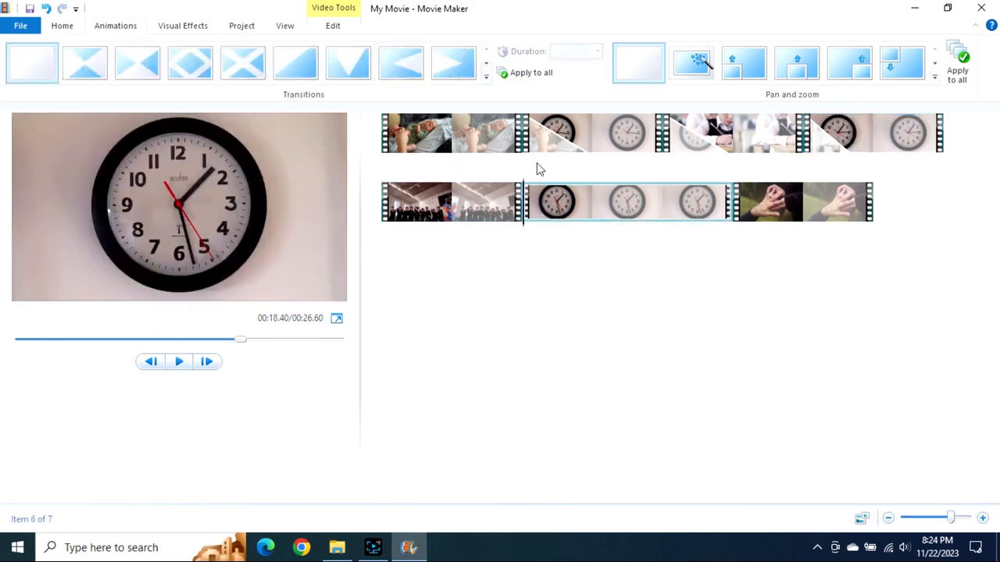
pyautogui.click(485, 67)
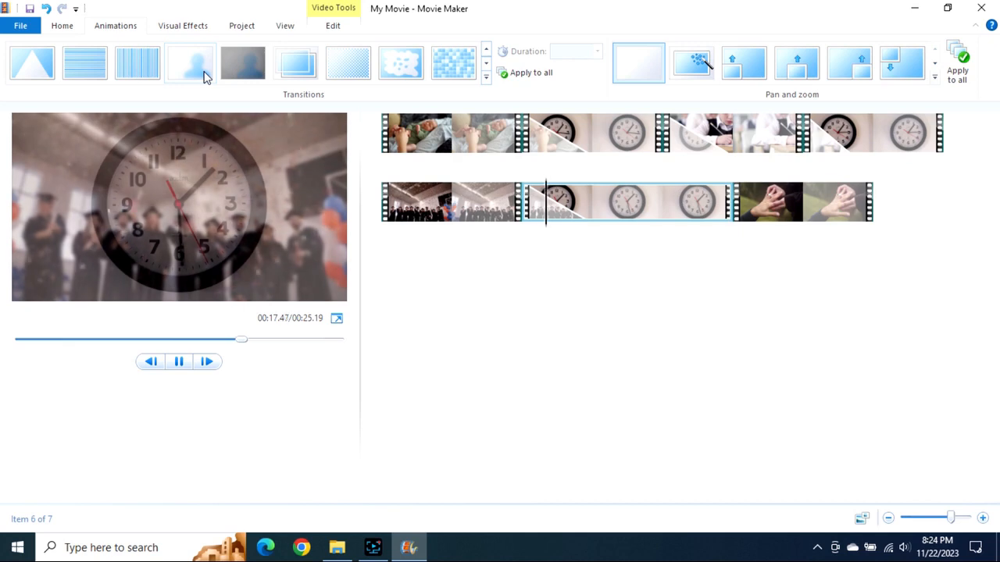
pyautogui.click(206, 74)
# - Apply the heart-shaped transition to the wedding ring clip and play the whole movie from the start
pyautogui.click(746, 215)
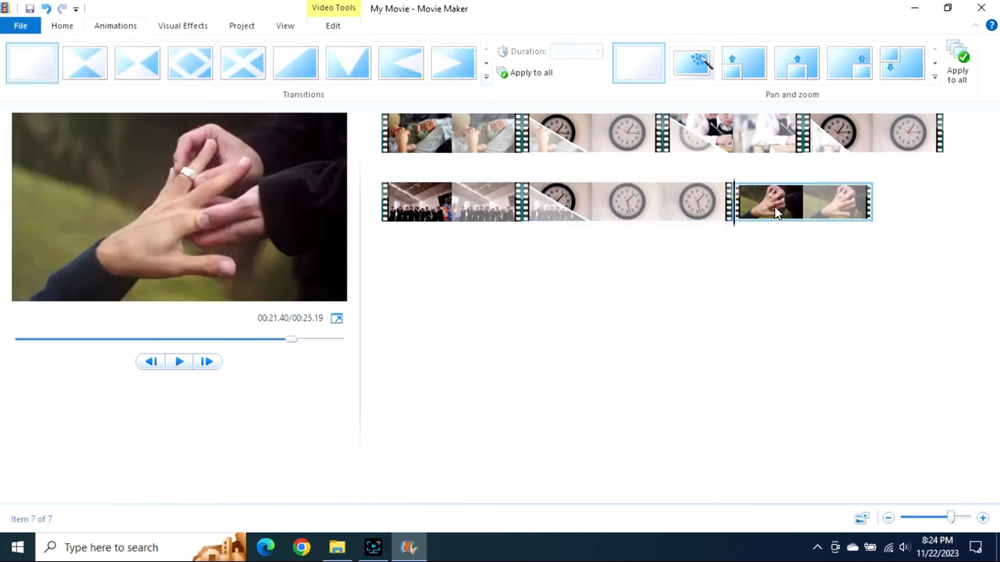
pyautogui.click(486, 69)
pyautogui.click(486, 69)
pyautogui.click(307, 68)
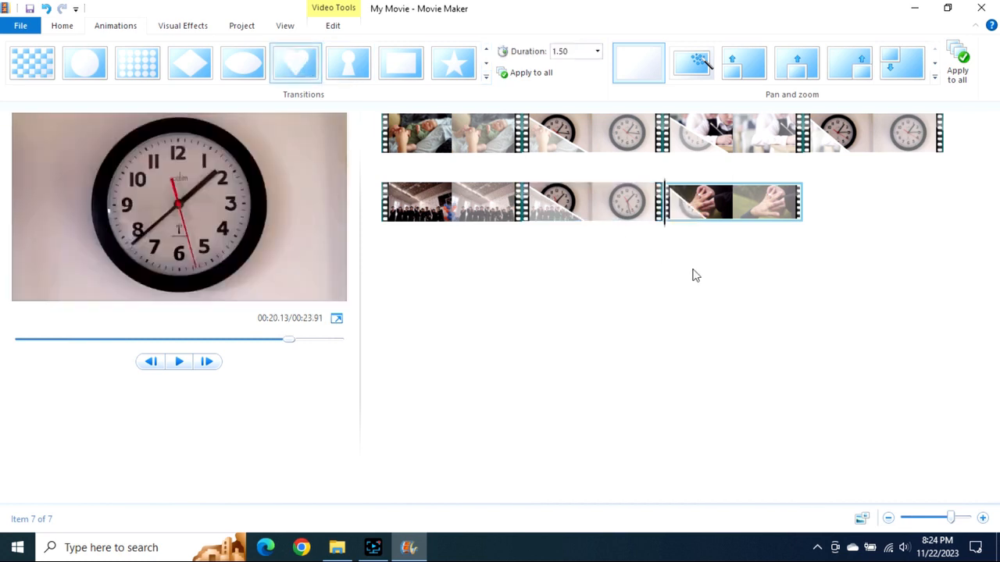
pyautogui.click(383, 150)
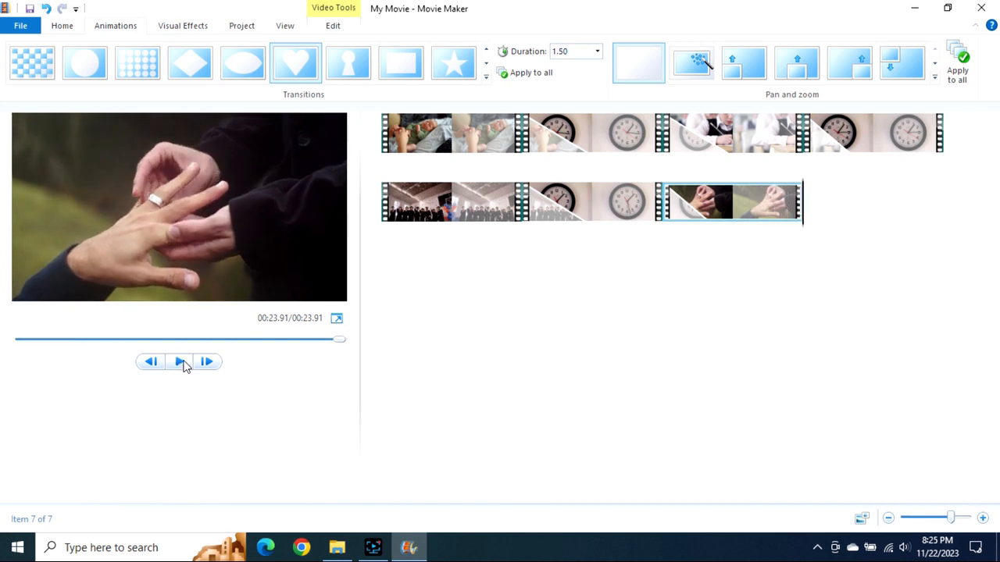
# - Add the title "A Beautiful Life" before the baby clip and preview it
pyautogui.click(63, 26)
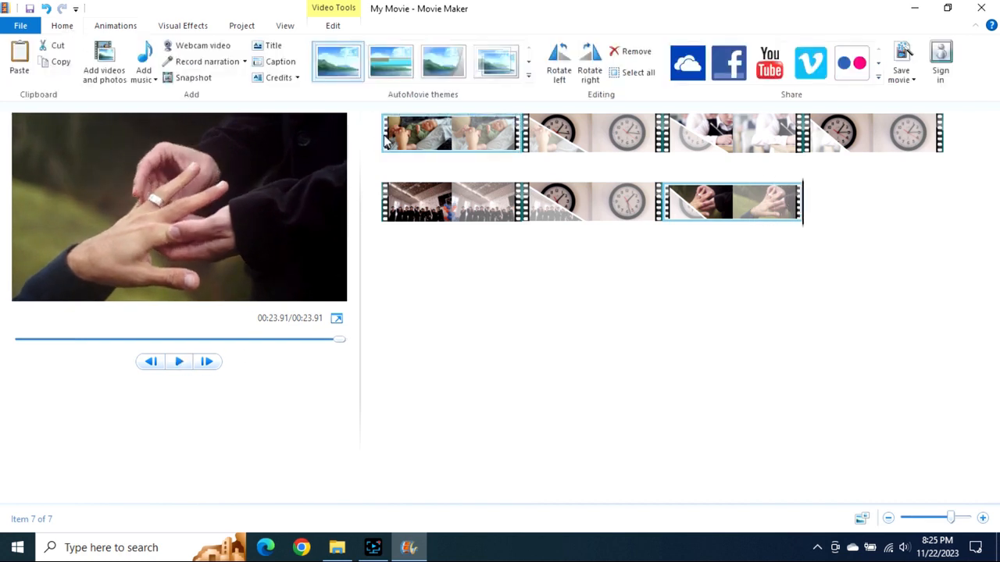
pyautogui.click(384, 134)
pyautogui.click(270, 46)
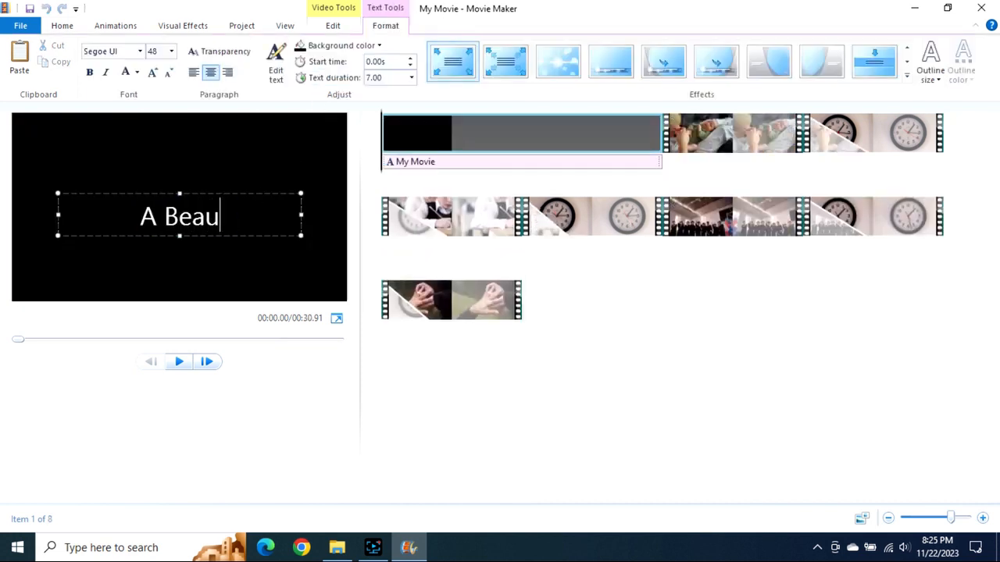
pyautogui.write('A Beautiful Life')
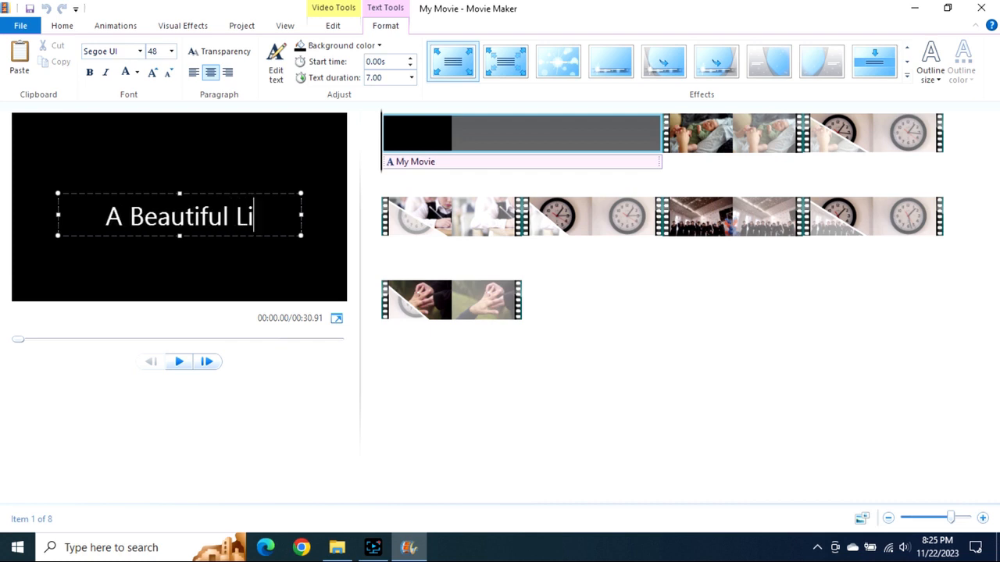
pyautogui.click(178, 377)
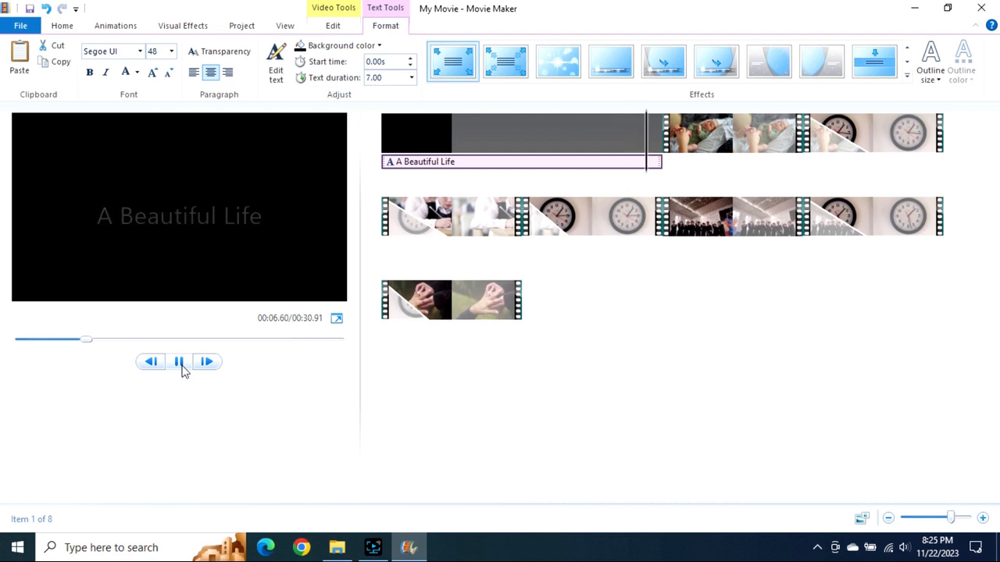
pyautogui.click(181, 366)
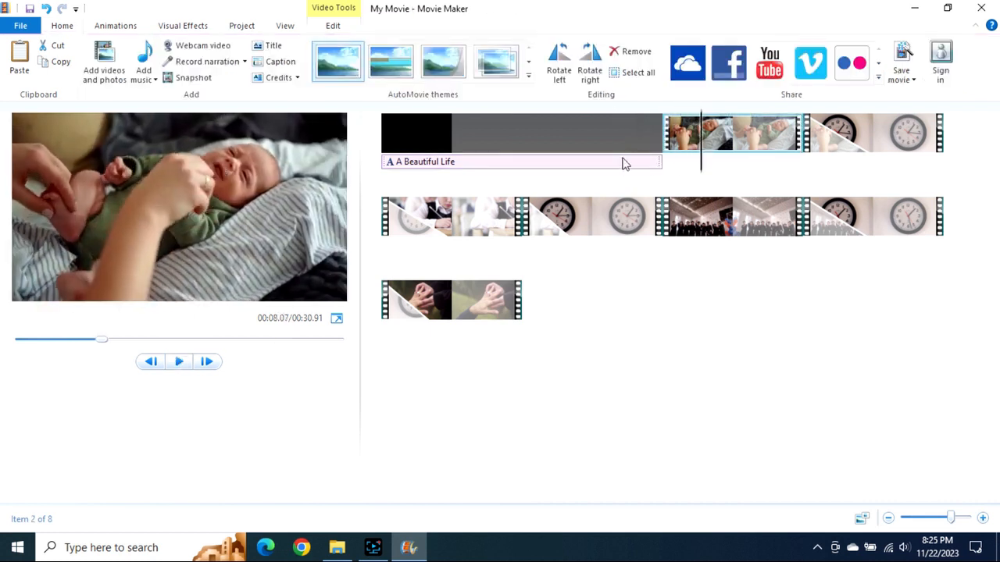
# - Apply the dark through-black transition between the title and the baby clip and preview it
pyautogui.click(670, 136)
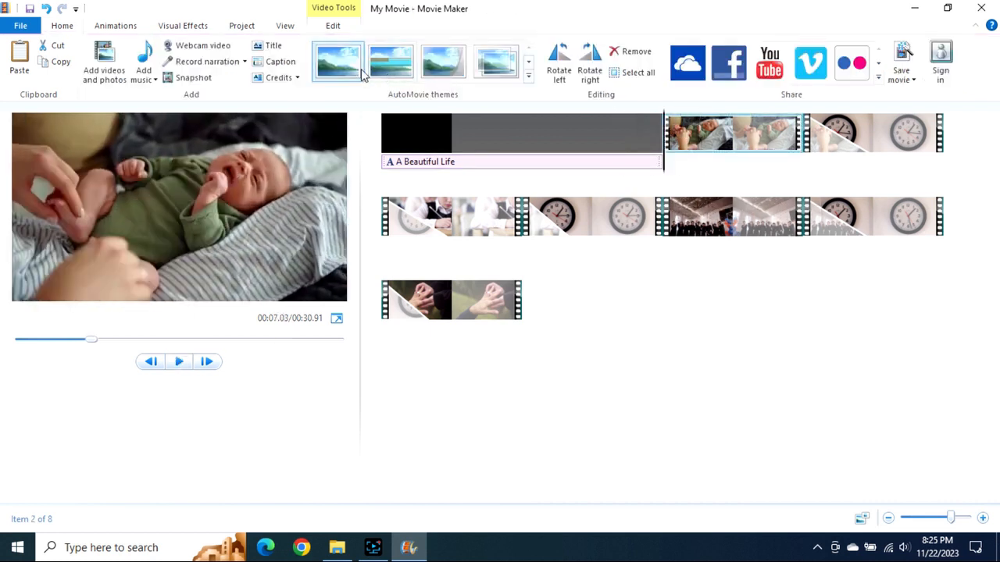
pyautogui.click(120, 28)
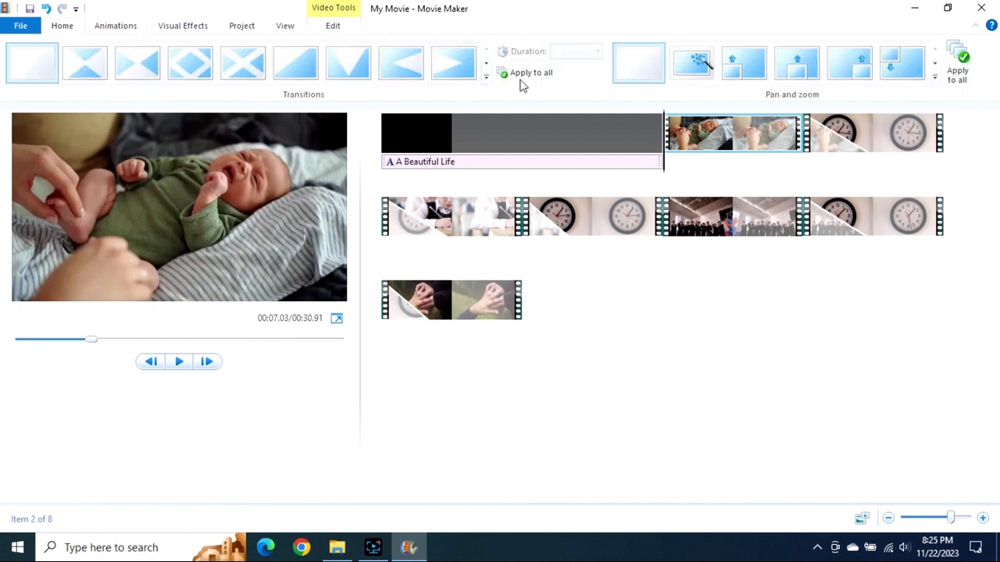
pyautogui.click(486, 68)
pyautogui.click(243, 63)
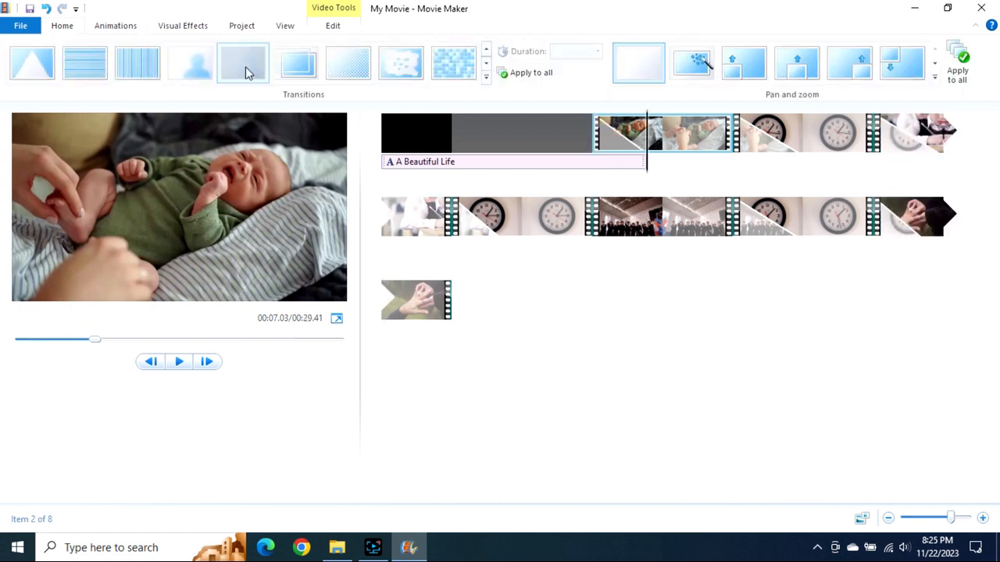
pyautogui.click(177, 364)
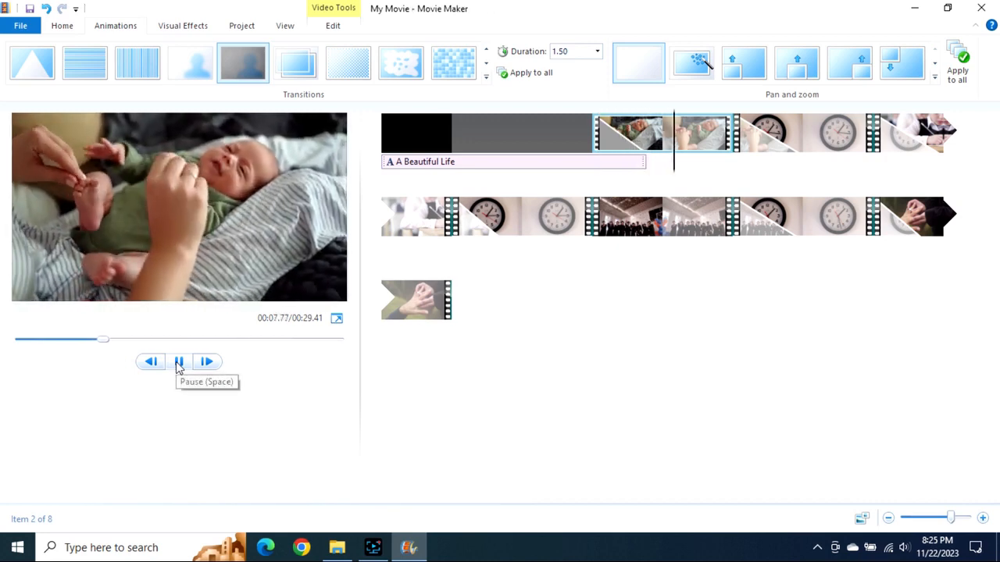
pyautogui.click(178, 364)
# - Add a credits screen after the wedding ring clip reading "Edited by" with the editor's full name, and preview it
pyautogui.click(454, 310)
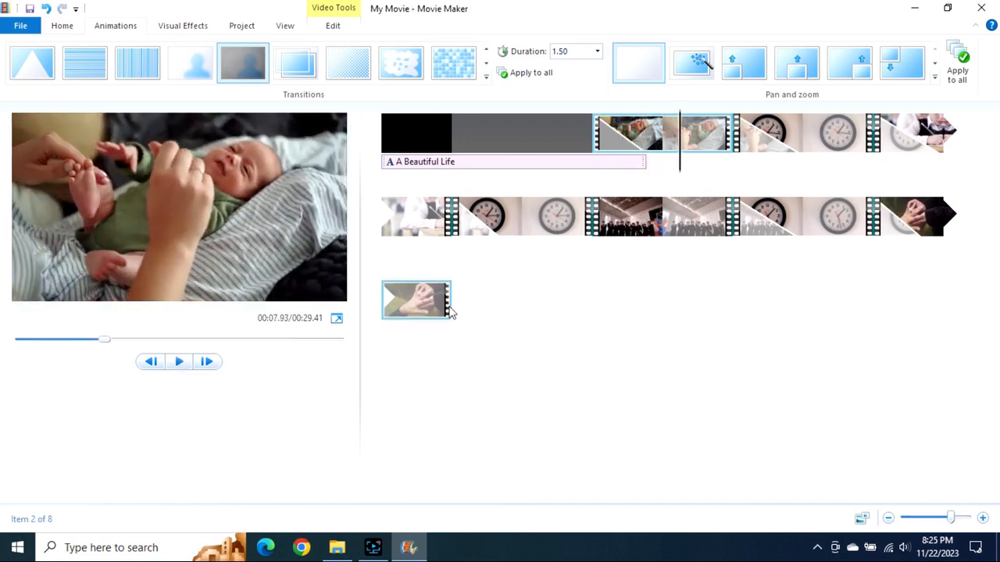
pyautogui.click(178, 363)
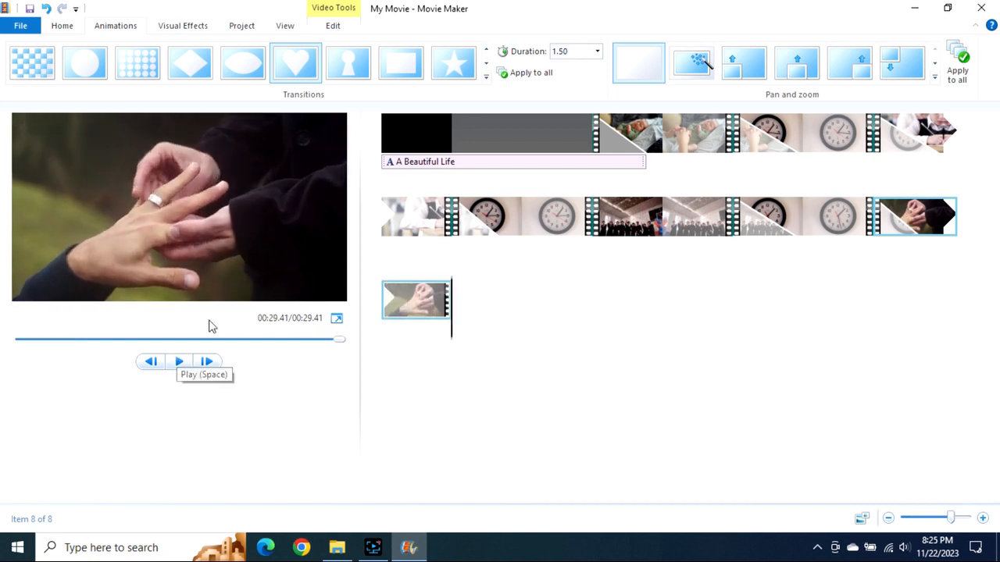
pyautogui.click(67, 28)
pyautogui.click(283, 77)
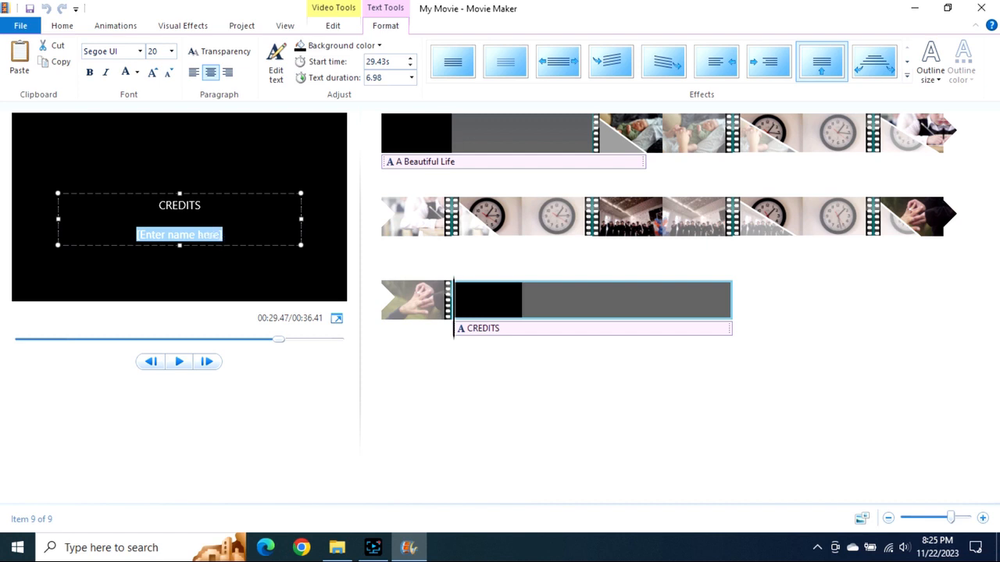
pyautogui.write('Edited by Ste')
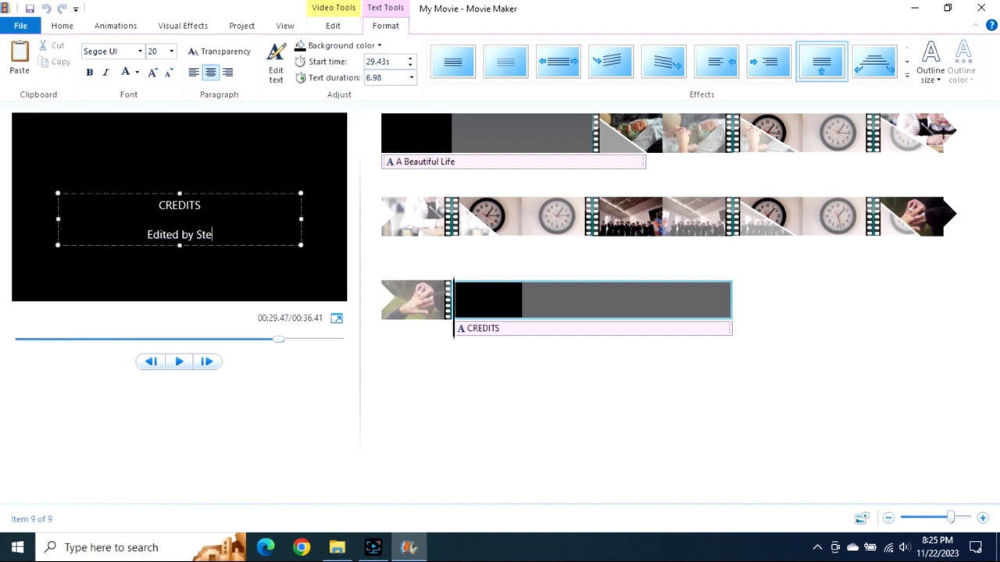
pyautogui.write('ven HAuse')
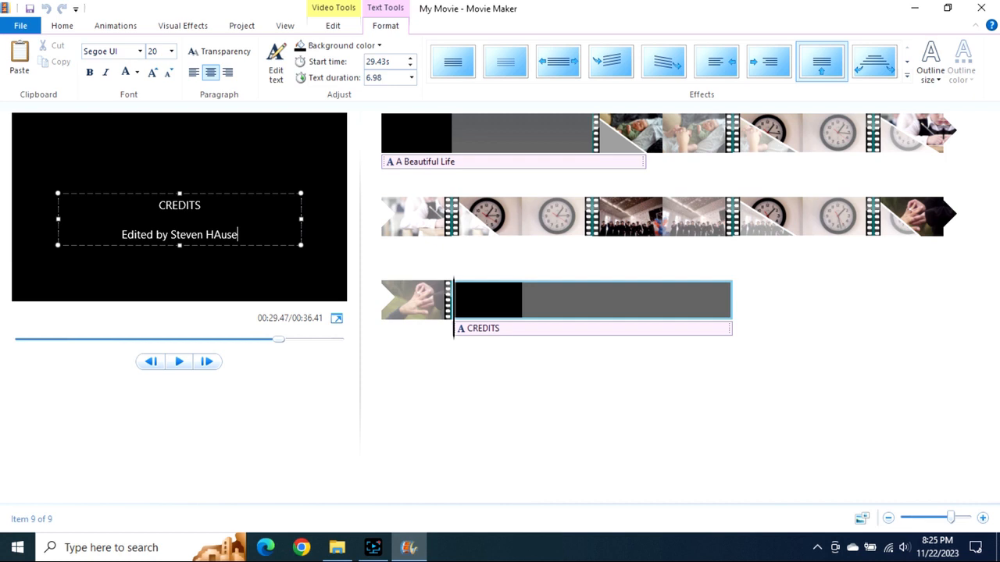
pyautogui.click(180, 362)
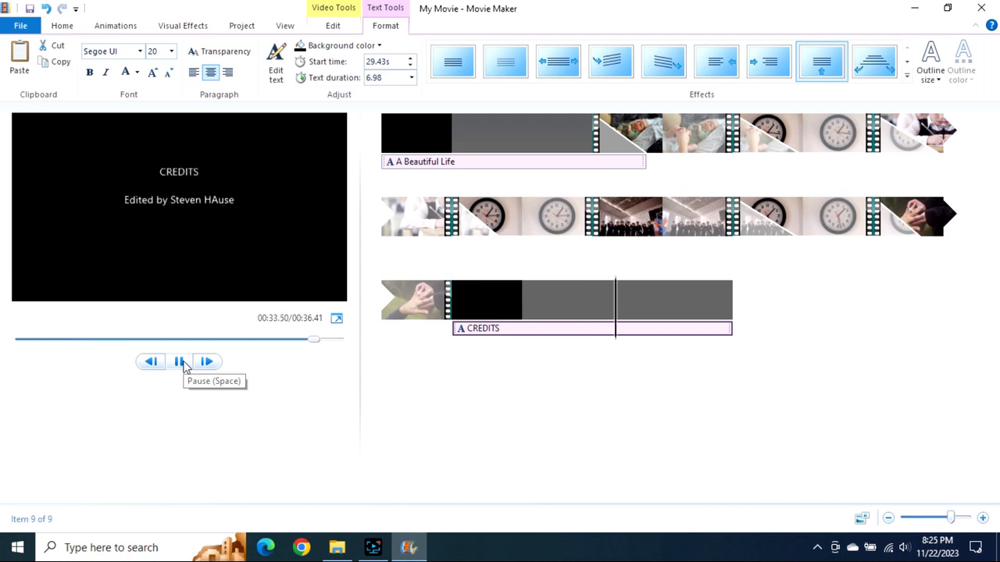
pyautogui.click(180, 362)
# - Set the credits text duration to 4.00 seconds and the credits clip duration to 5.00 seconds, and check them in playback
pyautogui.click(543, 337)
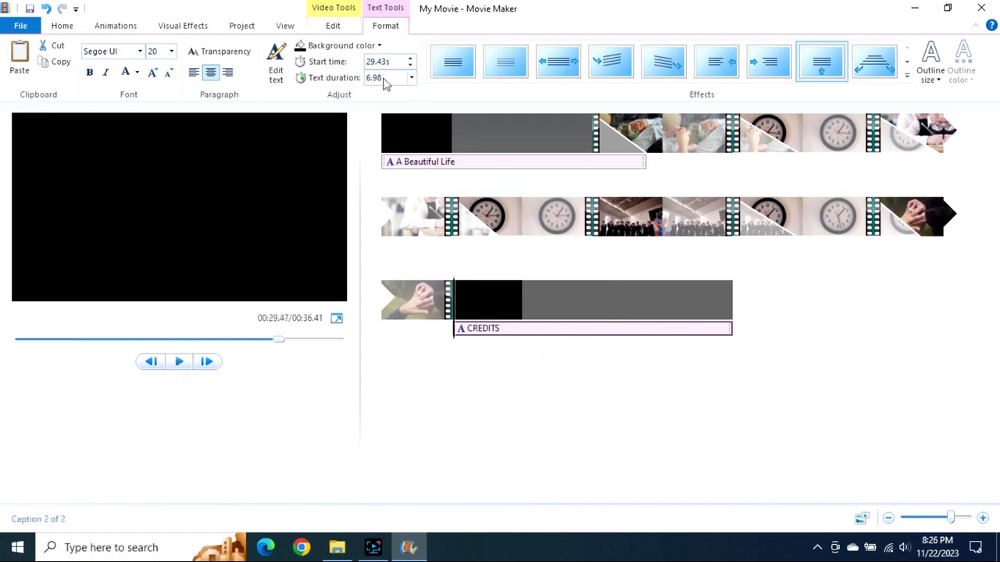
pyautogui.press('Return')
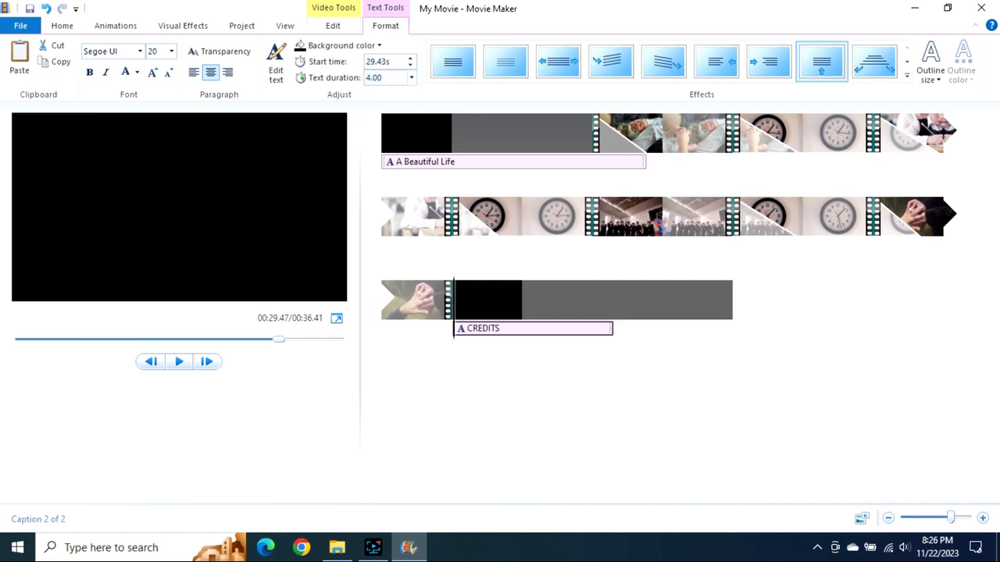
pyautogui.click(706, 309)
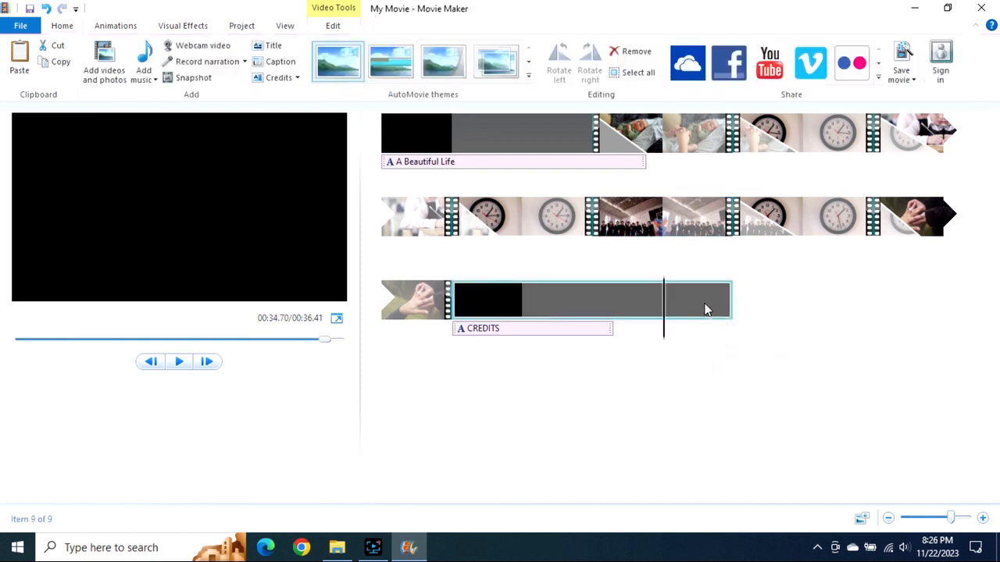
pyautogui.click(332, 26)
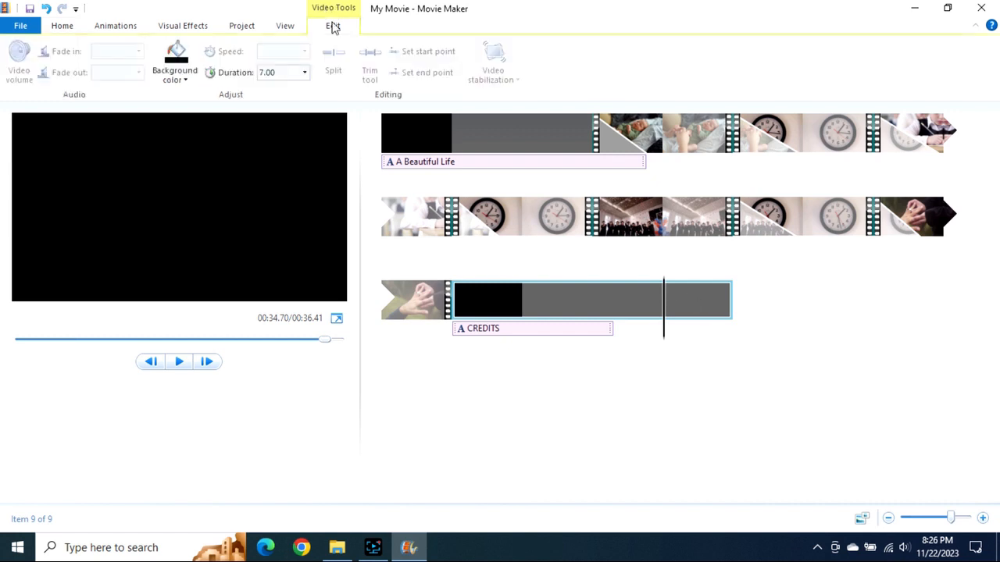
pyautogui.click(305, 78)
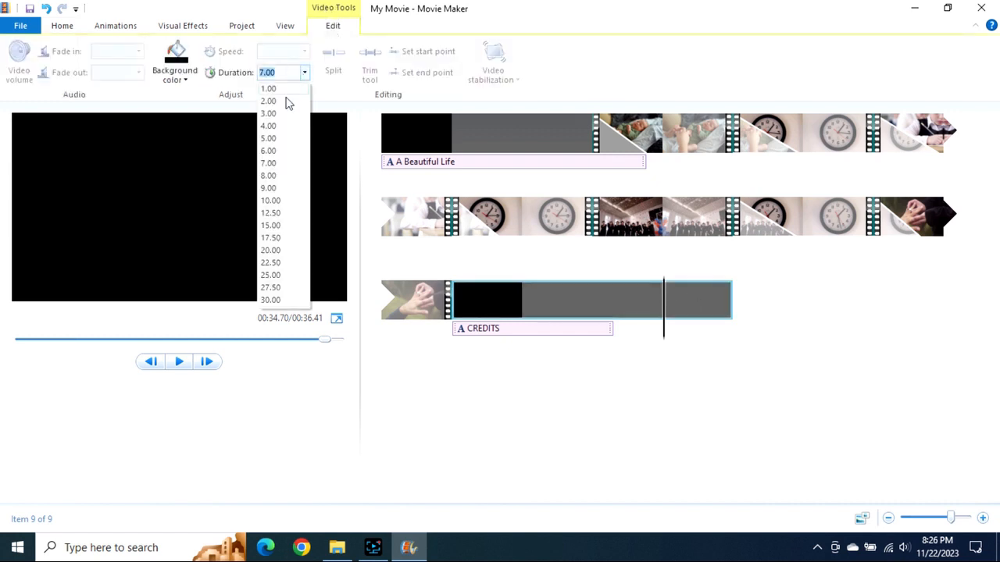
pyautogui.click(274, 140)
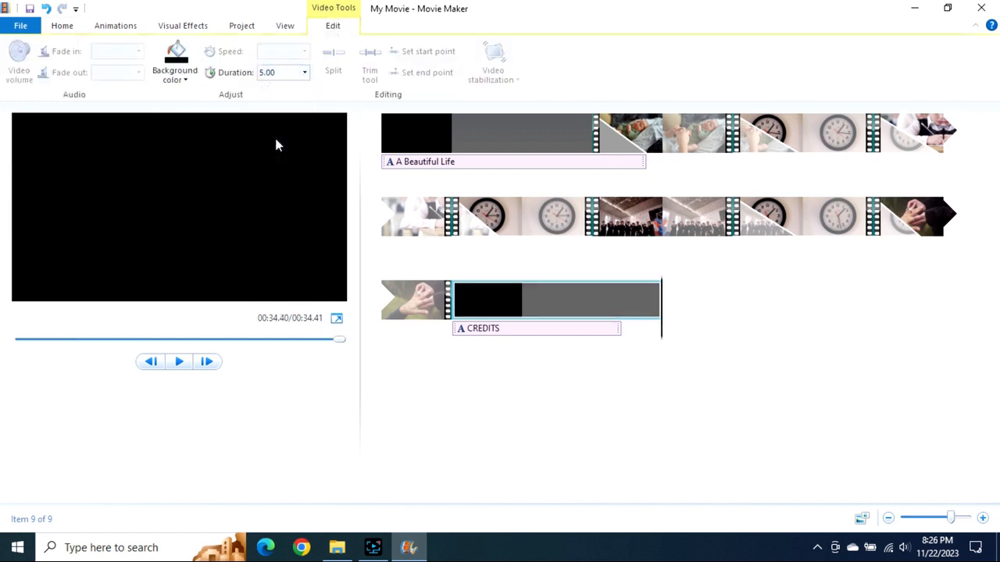
pyautogui.click(461, 306)
pyautogui.click(179, 362)
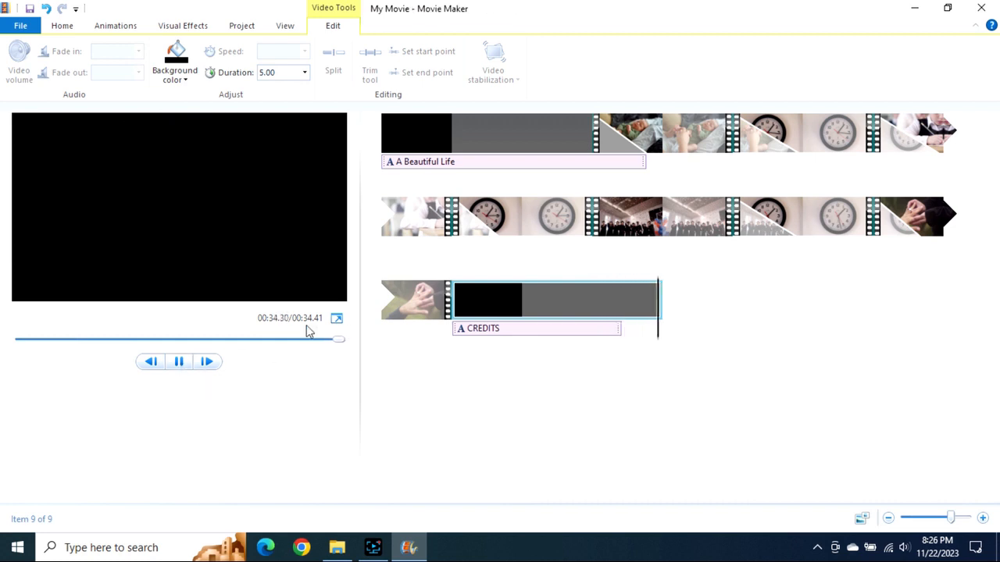
# - Apply the tilted-rectangle transition between the wedding ring clip and the credits clip, and preview it
pyautogui.click(459, 306)
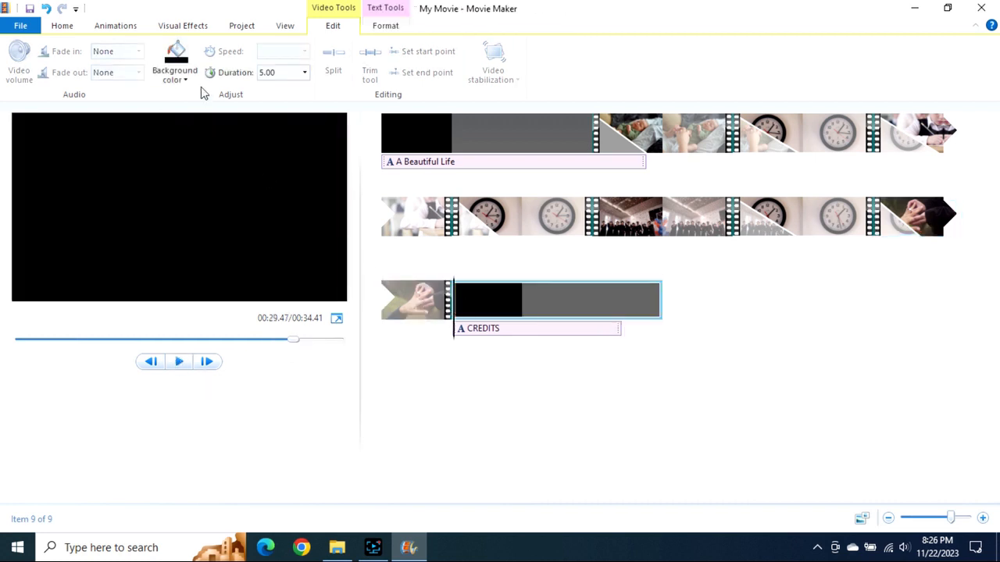
pyautogui.click(116, 26)
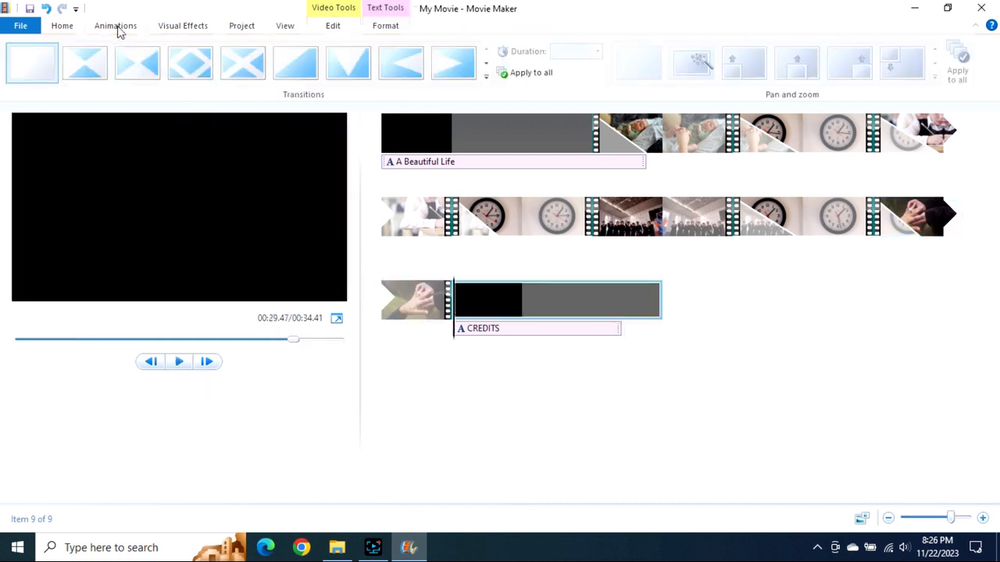
pyautogui.click(487, 66)
pyautogui.click(486, 66)
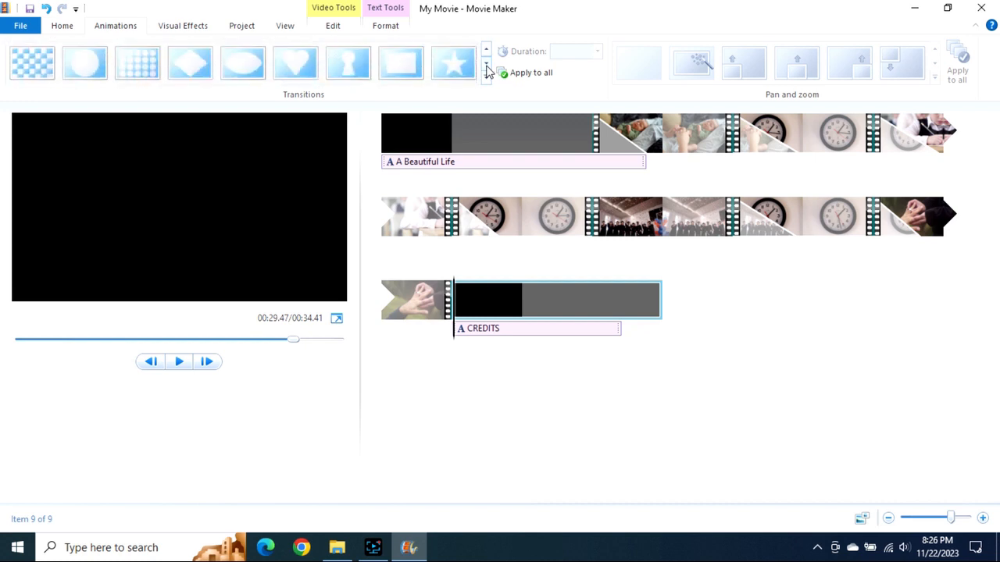
pyautogui.click(487, 67)
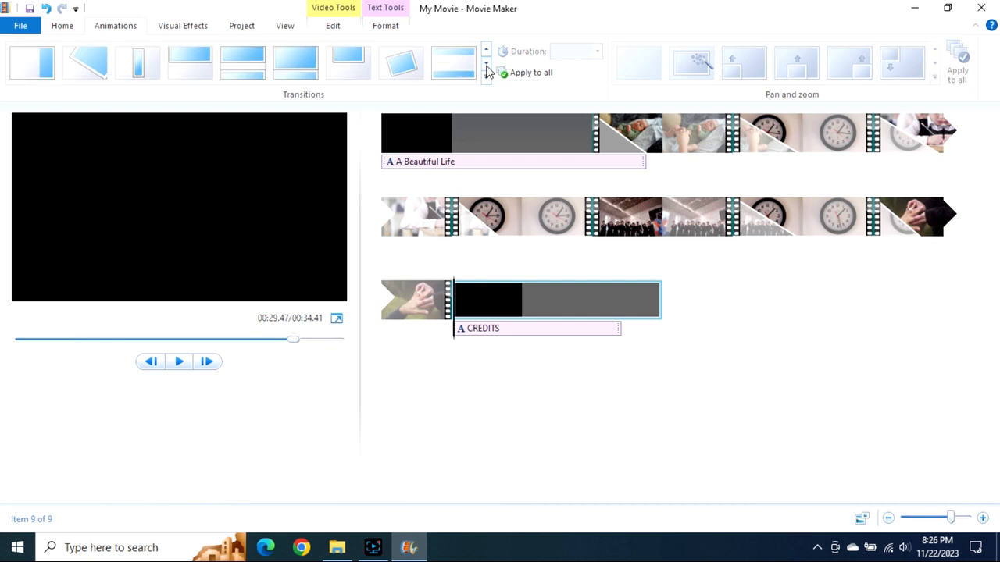
pyautogui.click(403, 63)
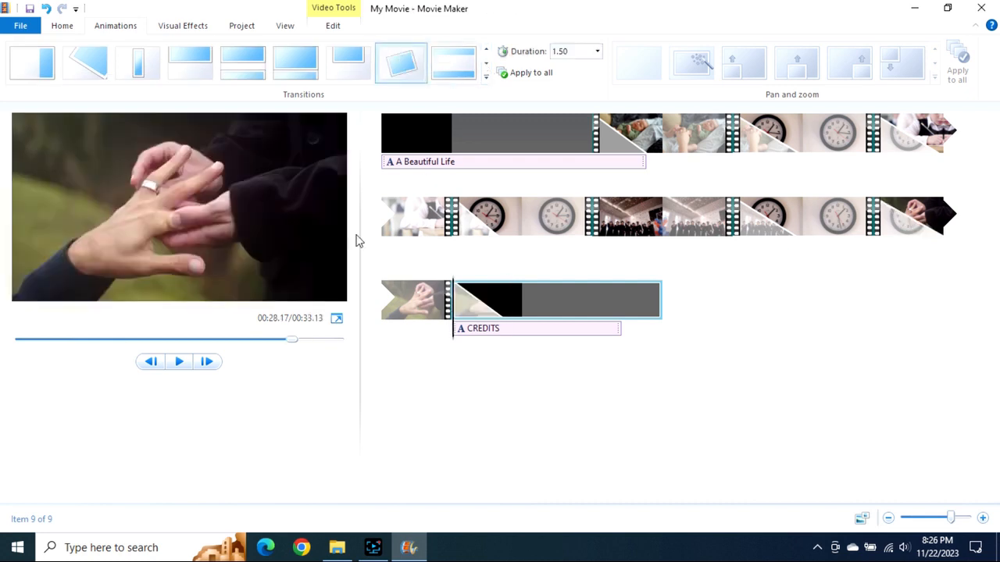
pyautogui.click(181, 364)
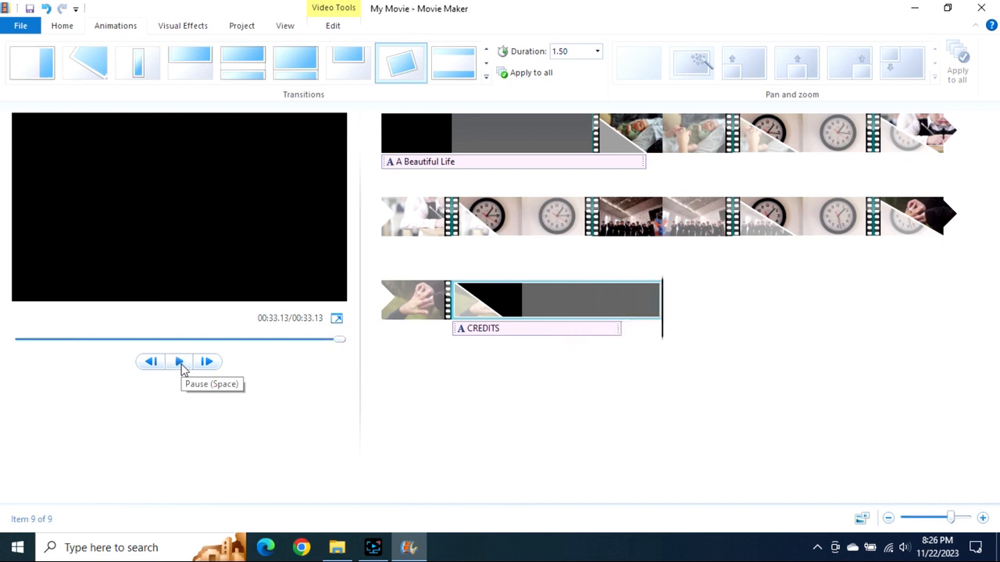
# - Switch to Chrome, search for "audionautix" and open the Audionautix free production music site
pyautogui.click(303, 548)
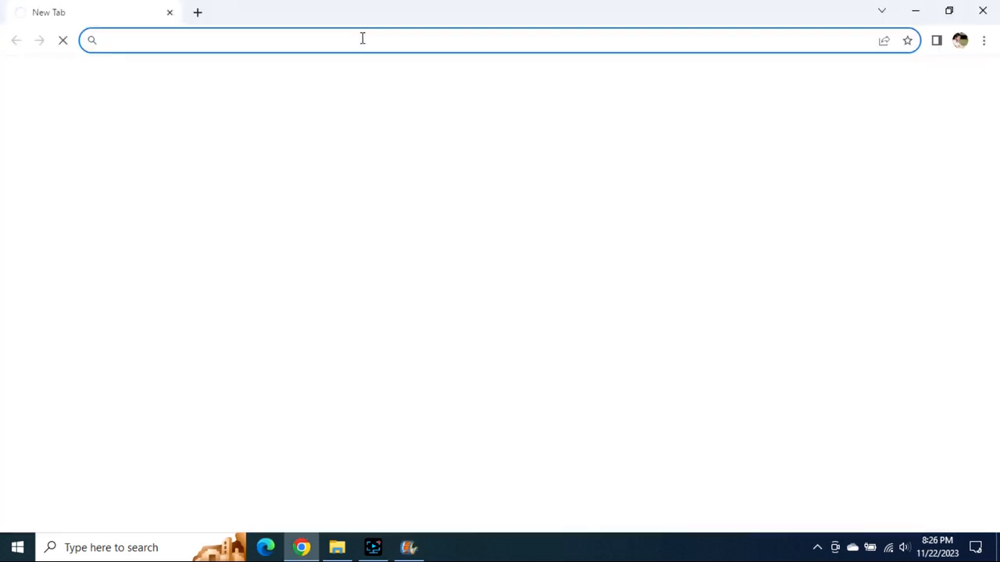
pyautogui.write('audio')
pyautogui.press('Return')
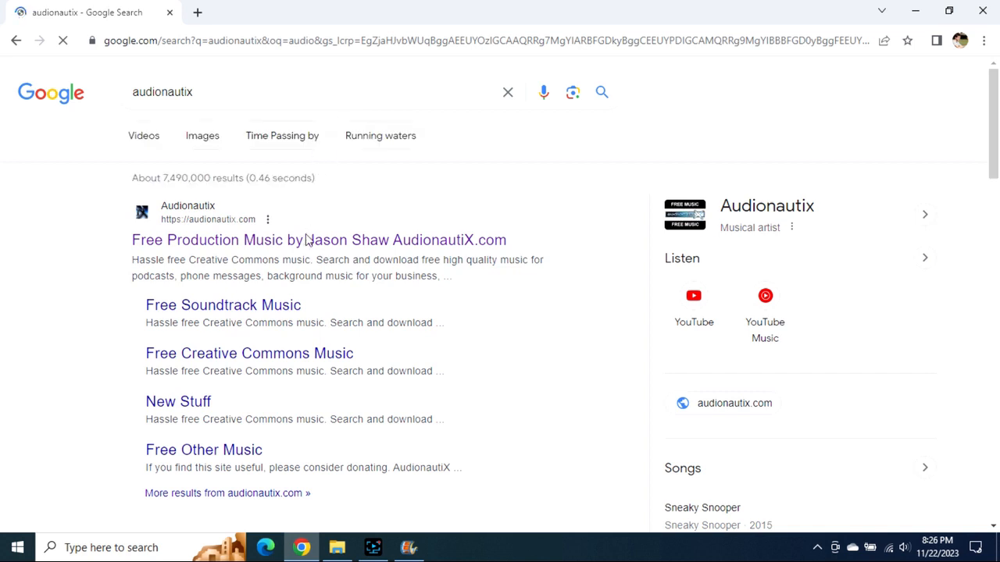
pyautogui.click(309, 242)
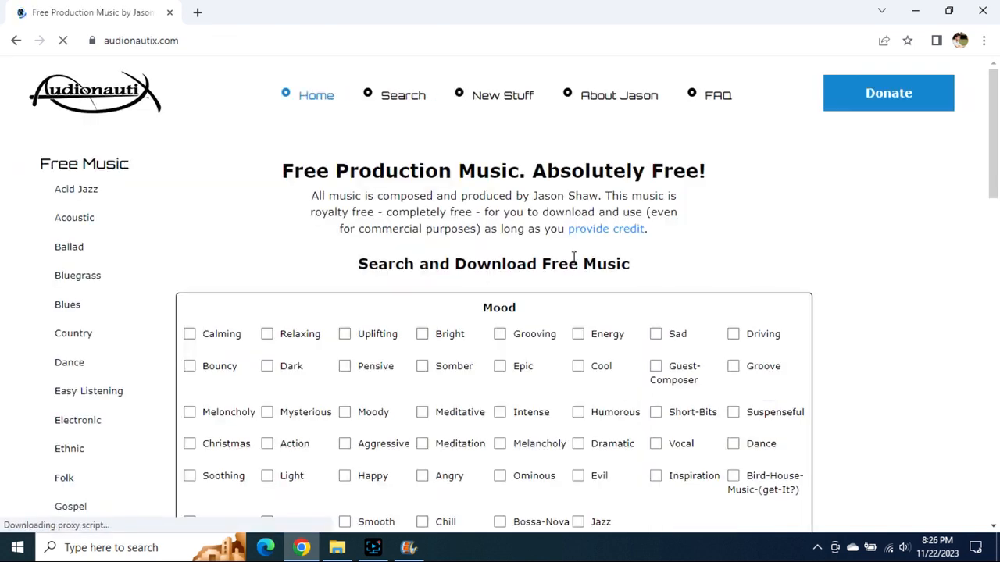
# - Search the free music library for tracks with the mood Calming
pyautogui.scroll(-1, 574, 258)
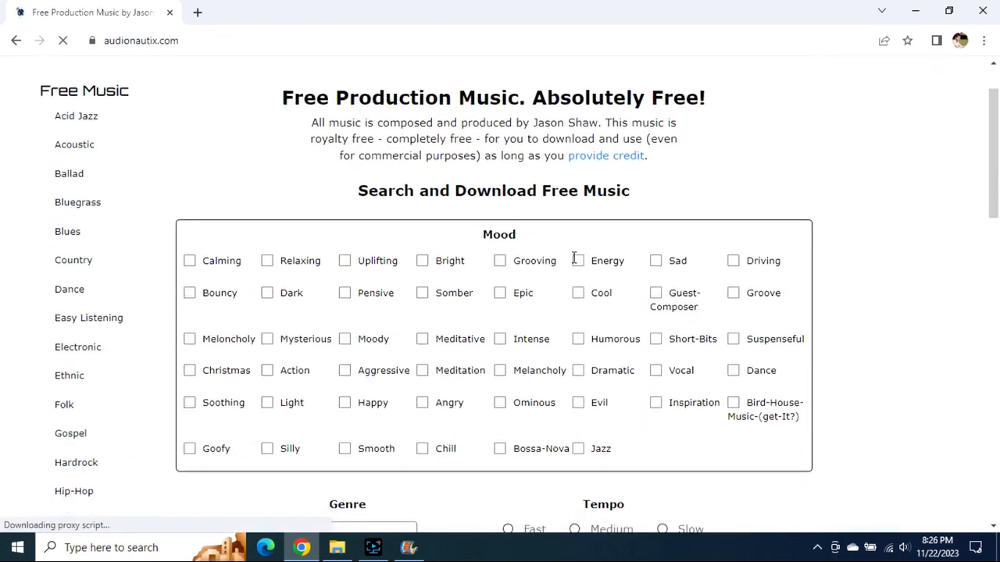
pyautogui.click(192, 263)
pyautogui.scroll(-4, 539, 264)
pyautogui.scroll(-1, 544, 265)
pyautogui.click(582, 264)
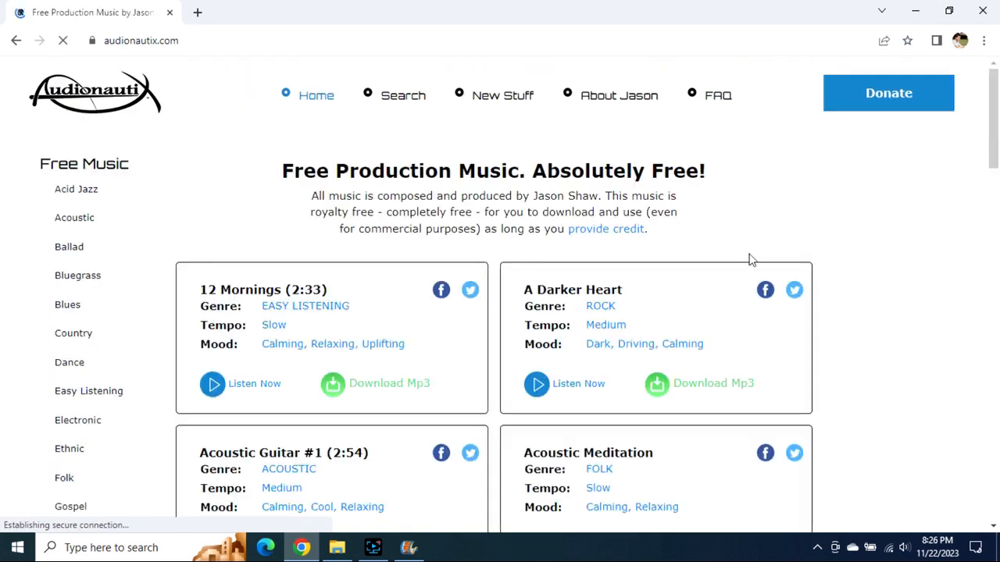
# - Look through the calming tracks for "One Fine Day" and listen to it
pyautogui.scroll(-10, 752, 259)
pyautogui.scroll(-10, 751, 261)
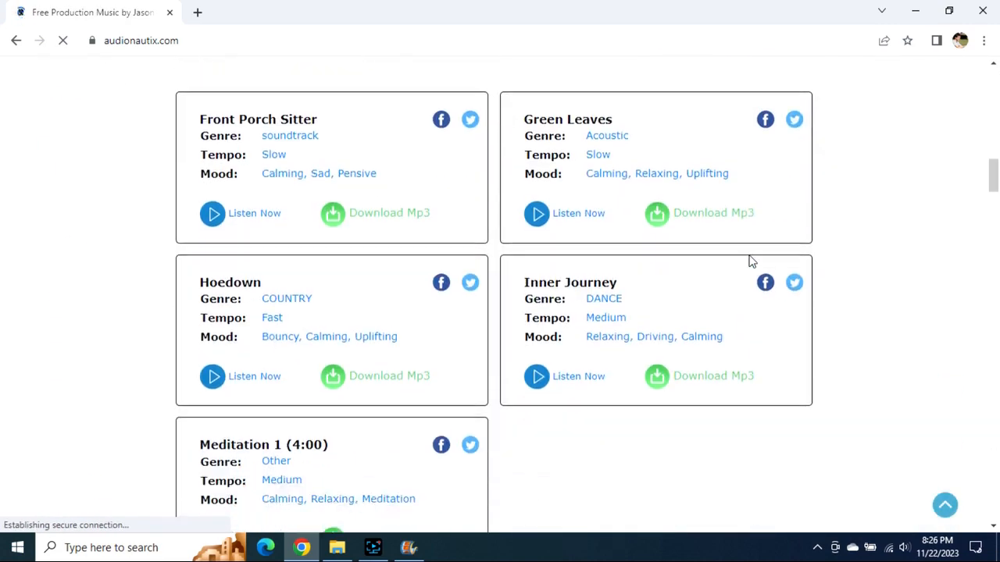
pyautogui.scroll(-12, 751, 261)
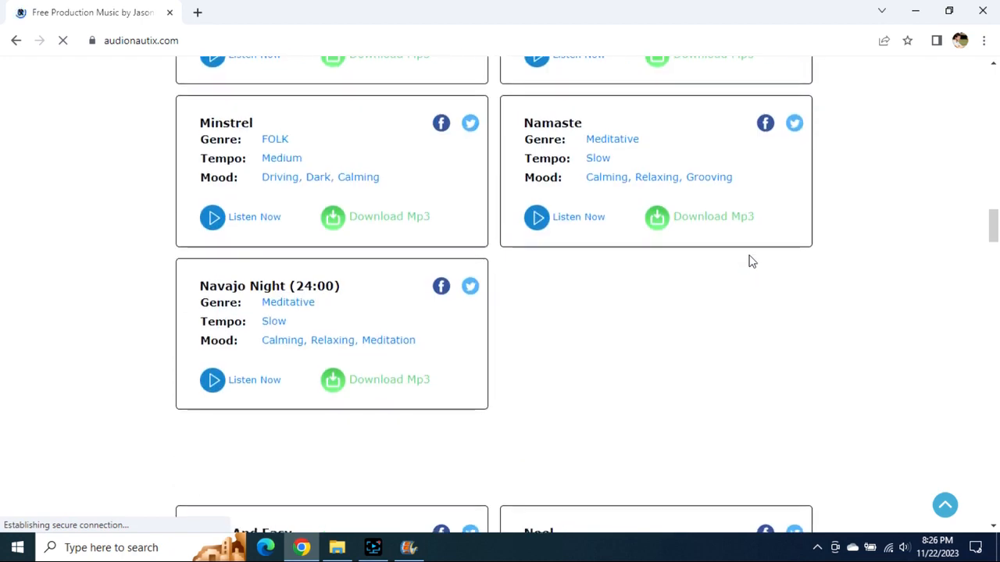
pyautogui.scroll(-5, 751, 262)
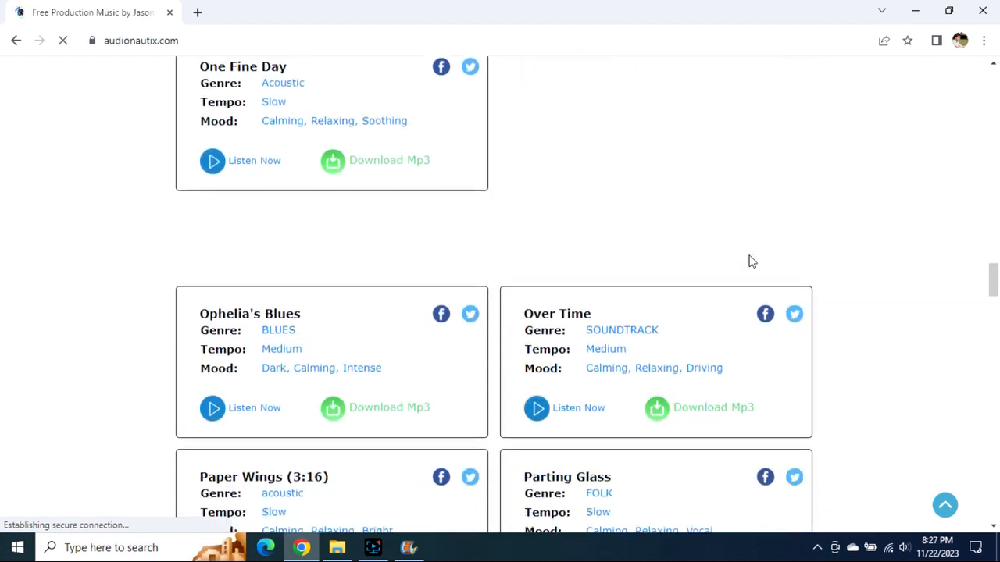
pyautogui.scroll(4, 750, 262)
pyautogui.click(211, 295)
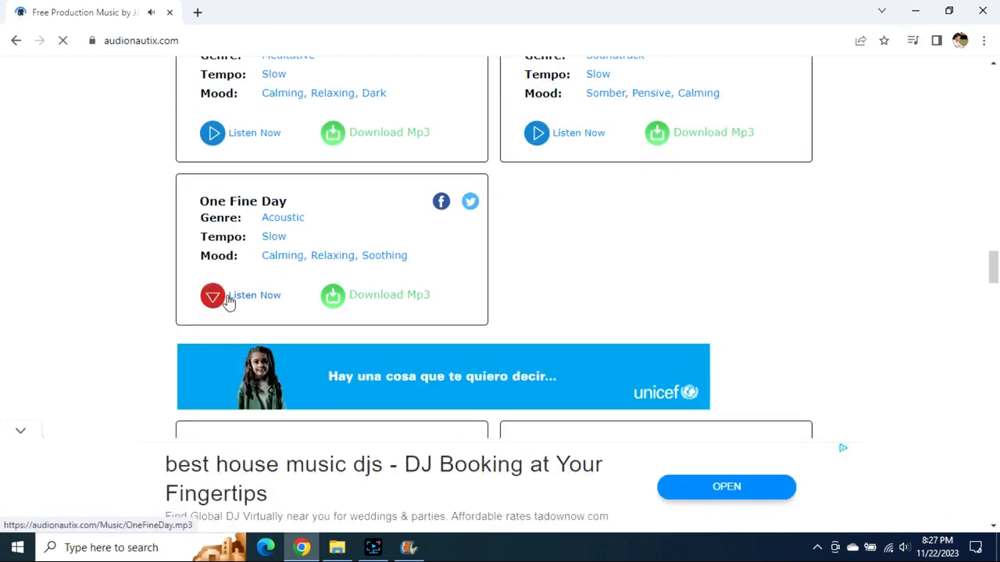
# - Open the "One Fine Day" MP3 in the browser's player and view its download option
pyautogui.click(344, 304)
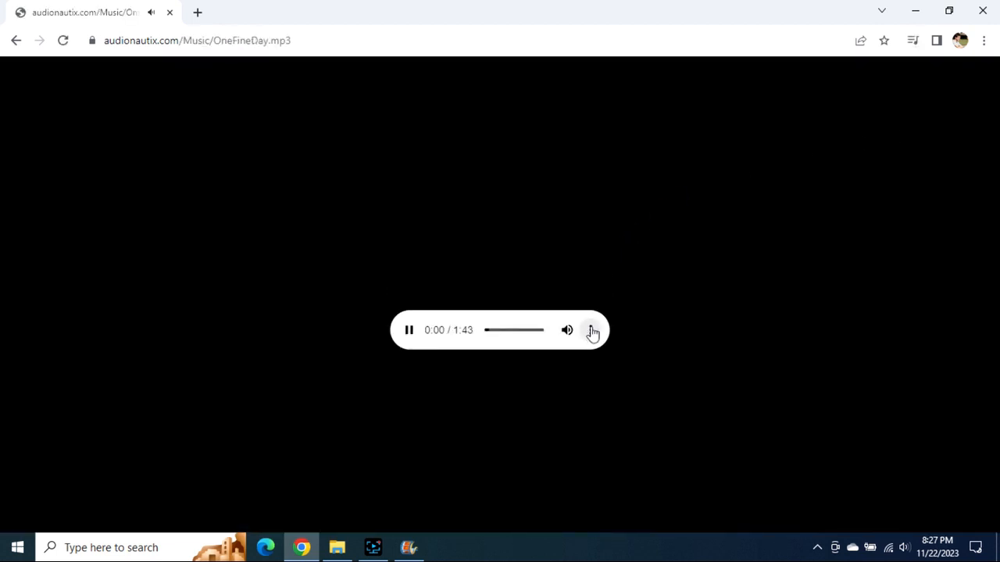
pyautogui.click(592, 333)
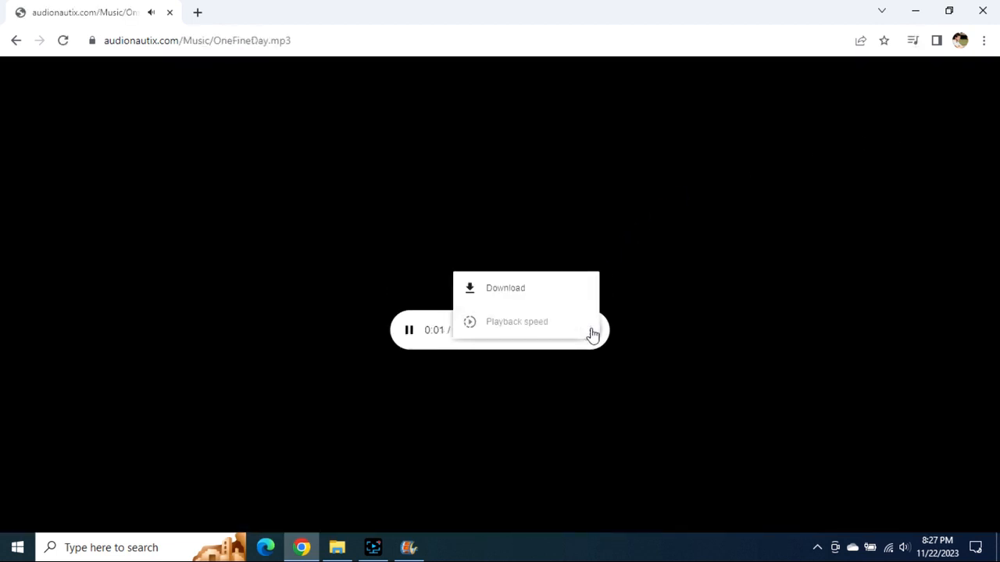
pyautogui.click(657, 297)
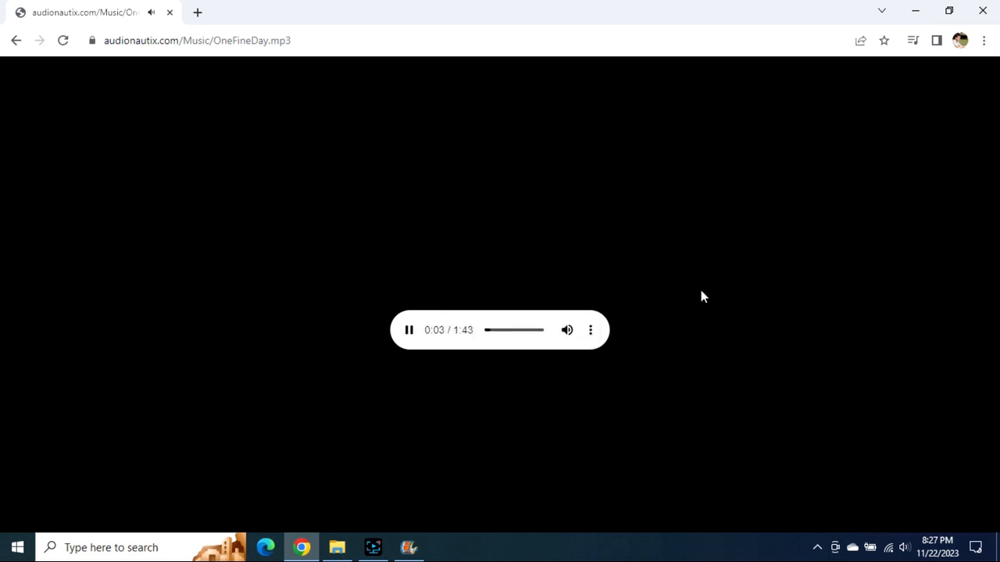
# - Switch back to Movie Maker and add the downloaded music track from the Downloads folder to the movie
pyautogui.hotkey('alt', 'Tab')
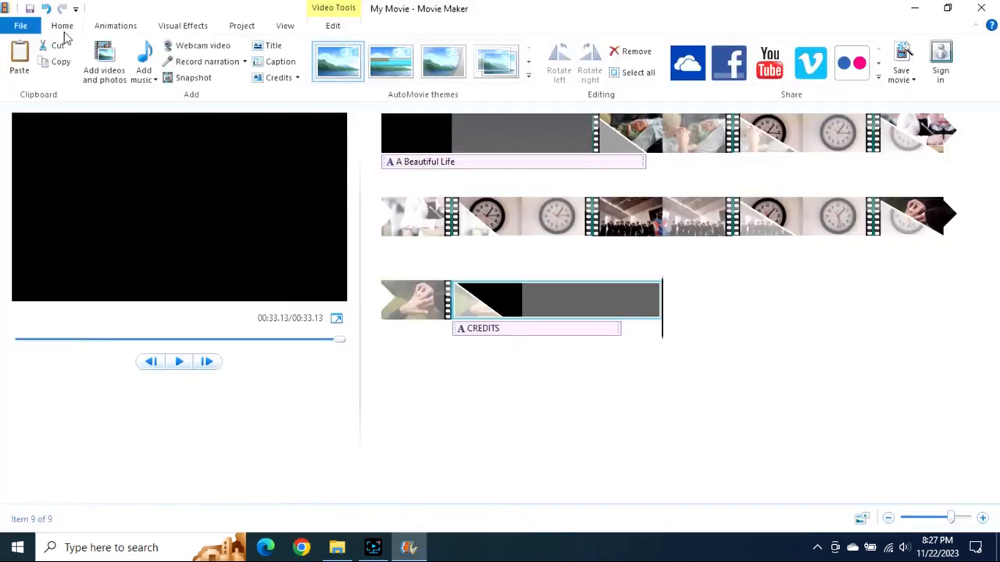
pyautogui.click(145, 67)
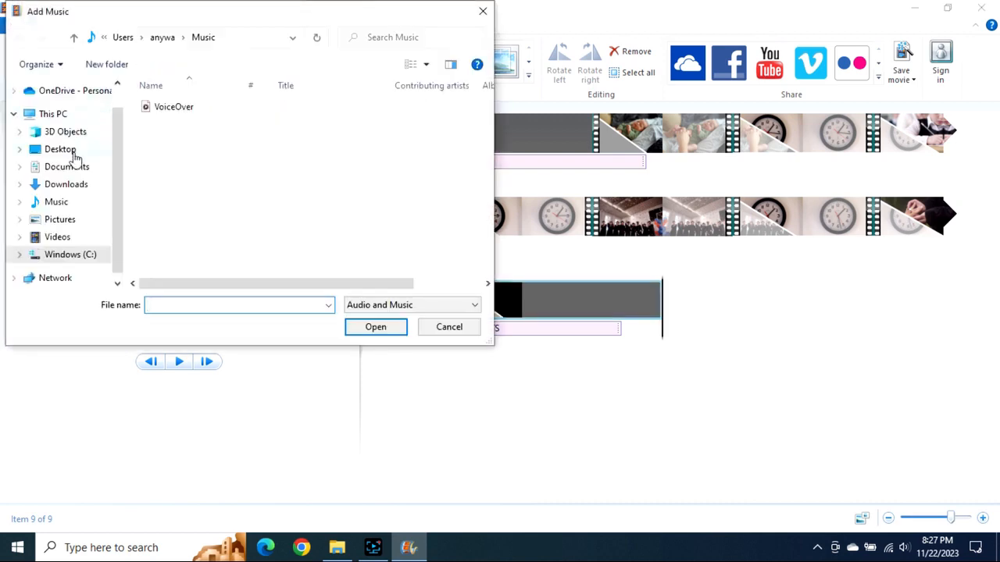
pyautogui.click(67, 186)
pyautogui.doubleClick(179, 129)
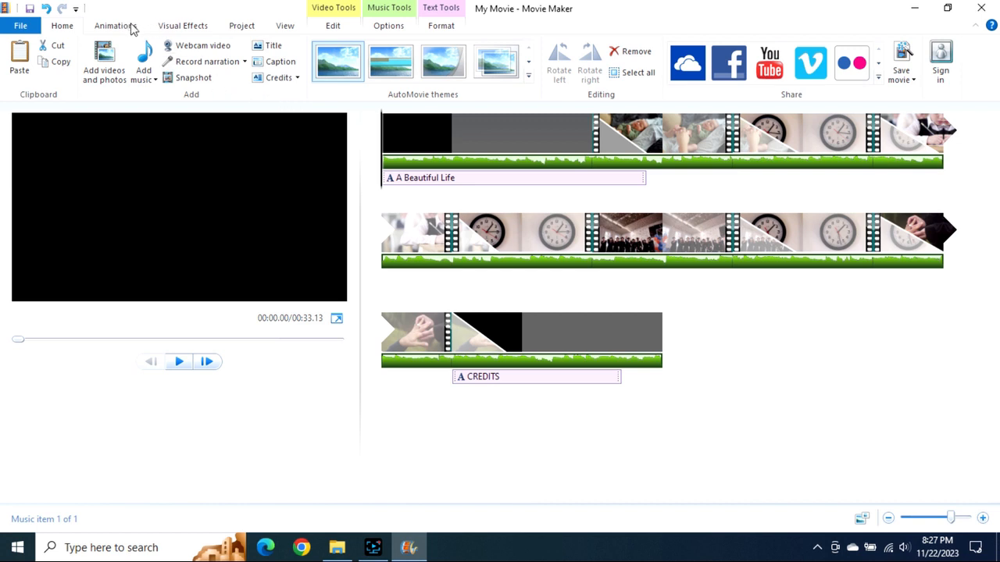
# - Set both the fade in and the fade out of the music track to Slow
pyautogui.click(238, 26)
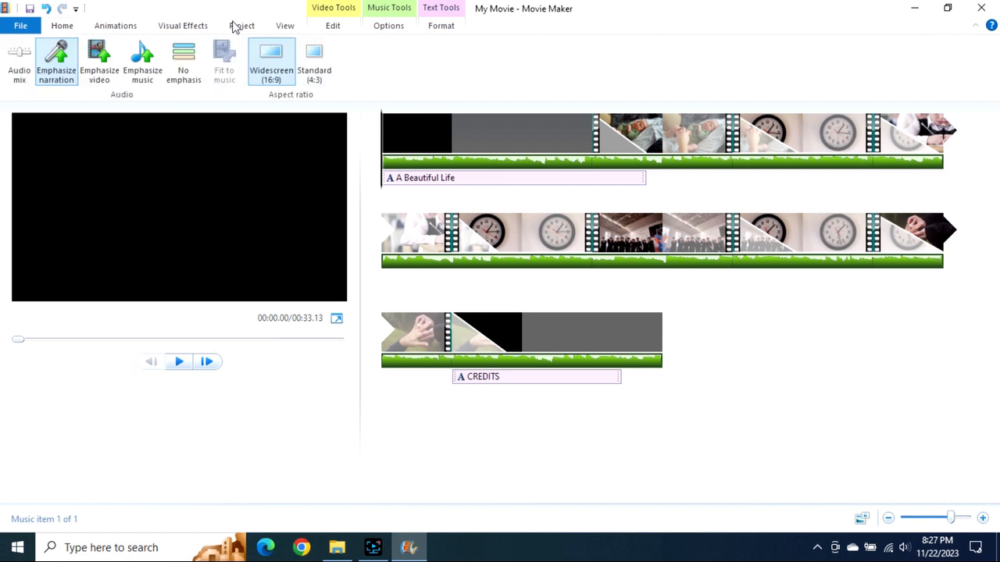
pyautogui.click(285, 27)
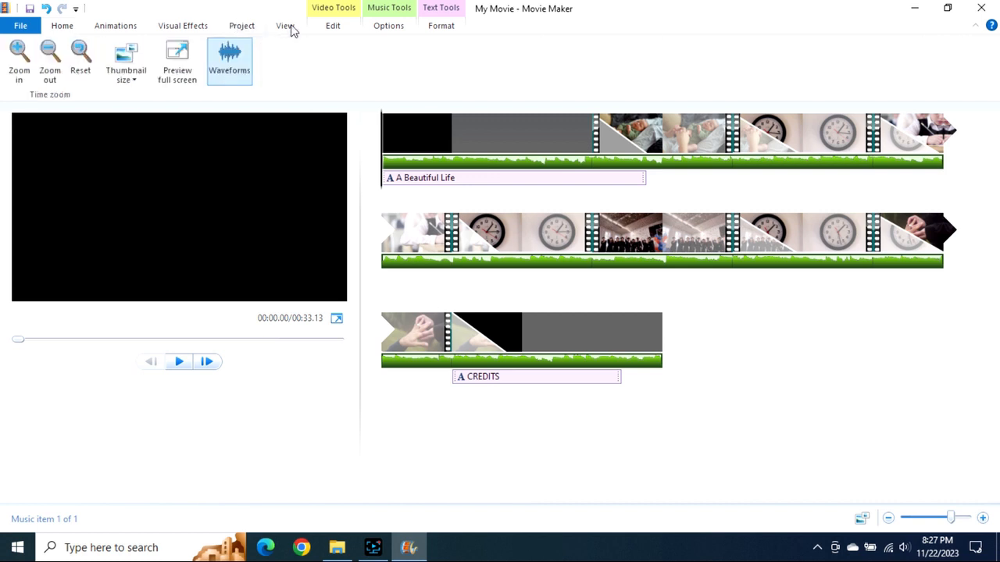
pyautogui.click(329, 26)
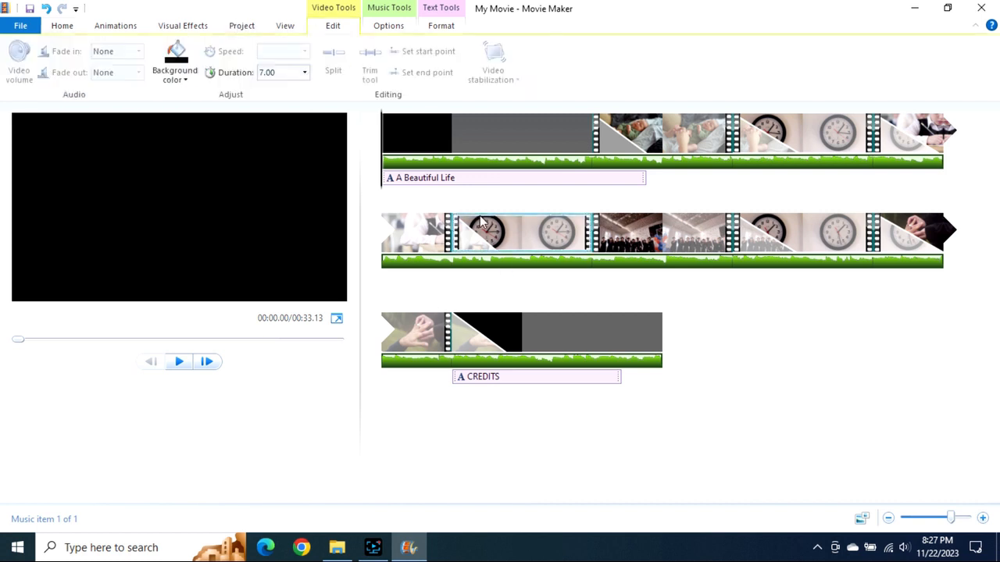
pyautogui.click(388, 26)
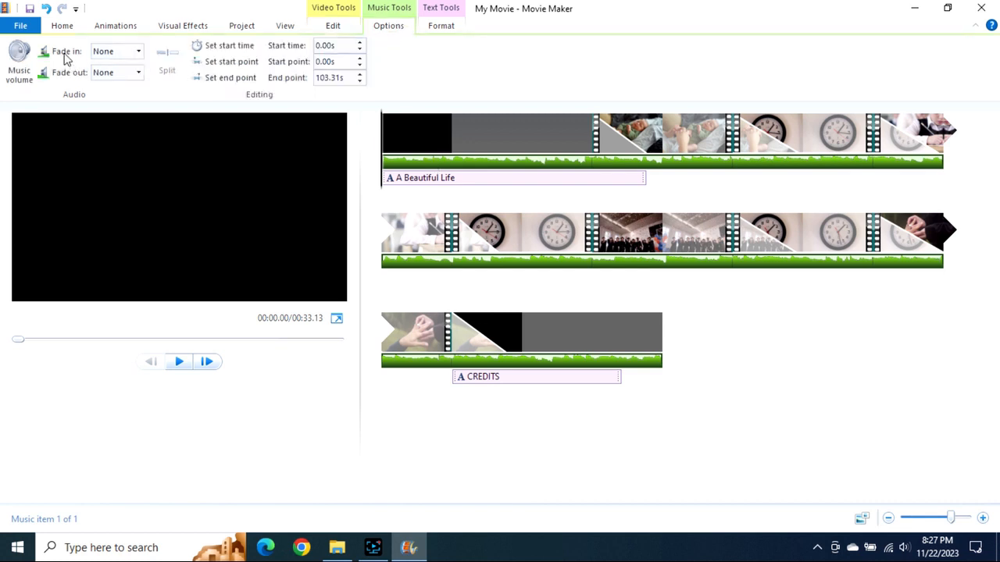
pyautogui.click(139, 53)
pyautogui.click(104, 80)
pyautogui.click(640, 364)
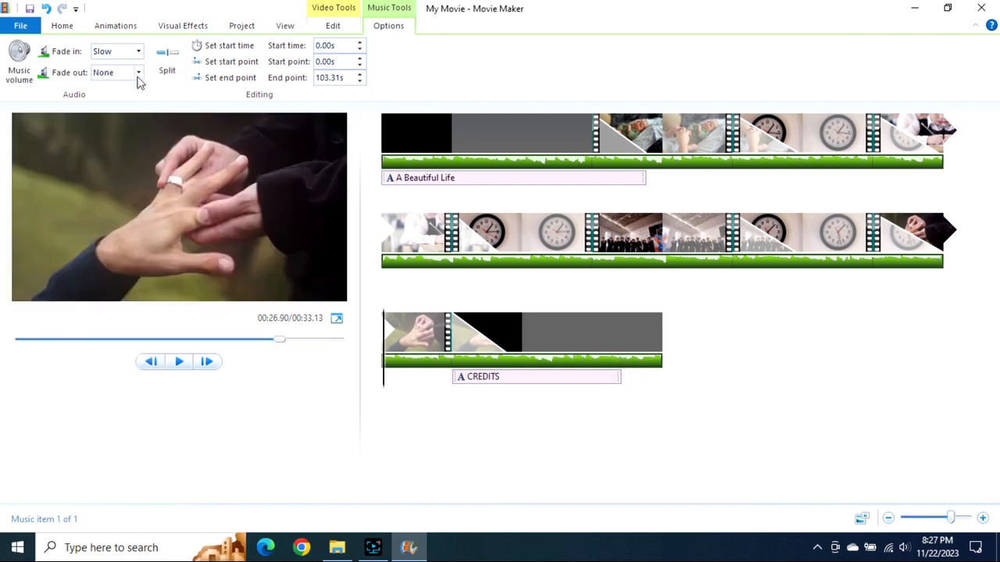
pyautogui.click(138, 74)
pyautogui.click(125, 101)
# - Play the movie from the opening title, then replay the change from the second clock clip to the graduation clip
pyautogui.click(393, 139)
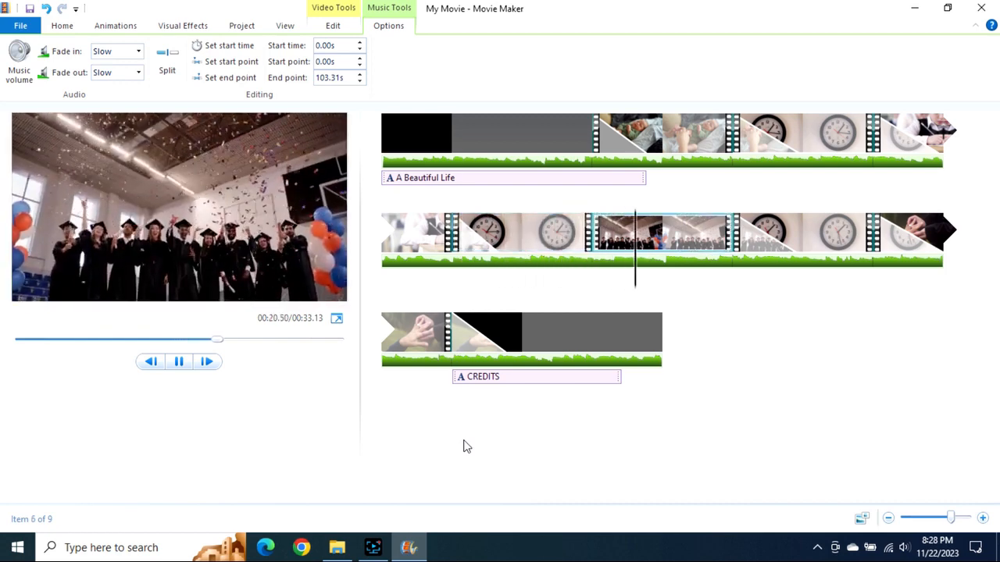
pyautogui.click(595, 238)
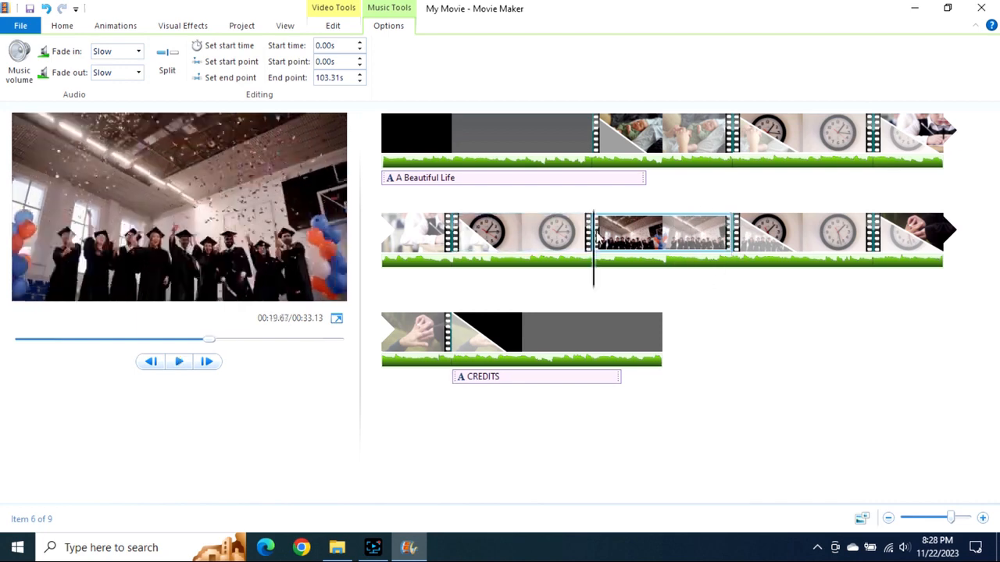
pyautogui.click(582, 233)
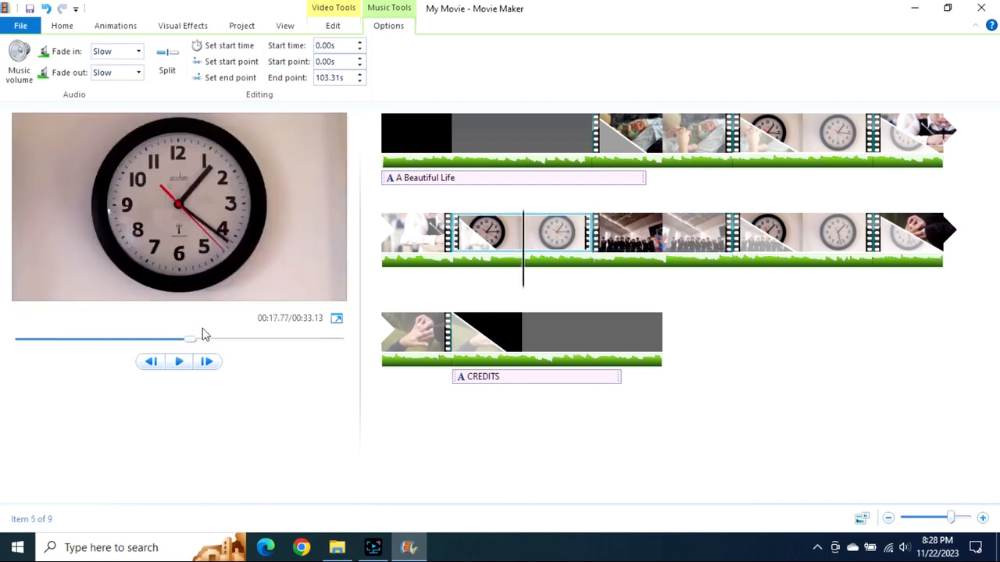
pyautogui.click(179, 365)
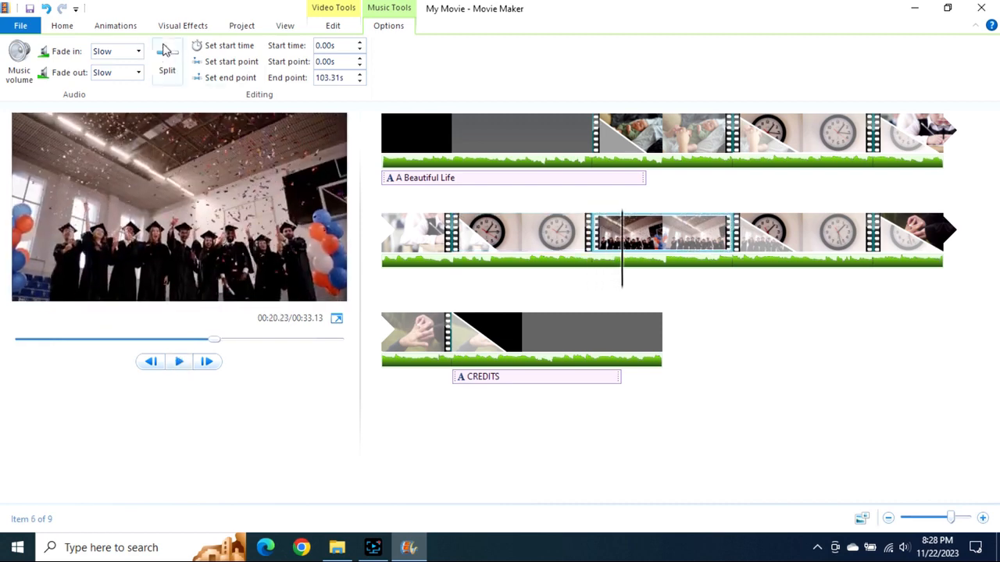
# - Try the small-blocks transition between the second clock clip and the graduation clip, and preview it
pyautogui.click(116, 26)
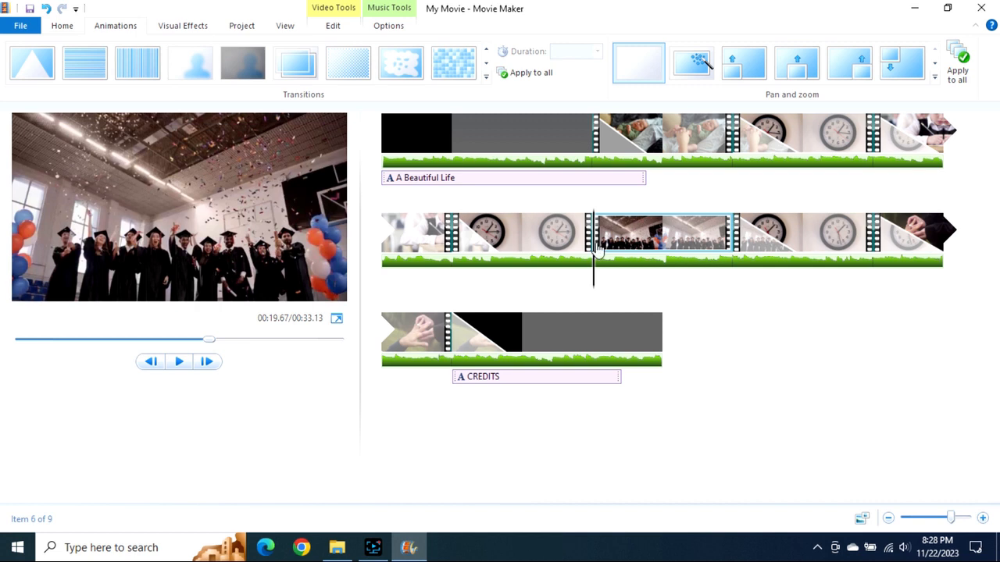
pyautogui.click(446, 64)
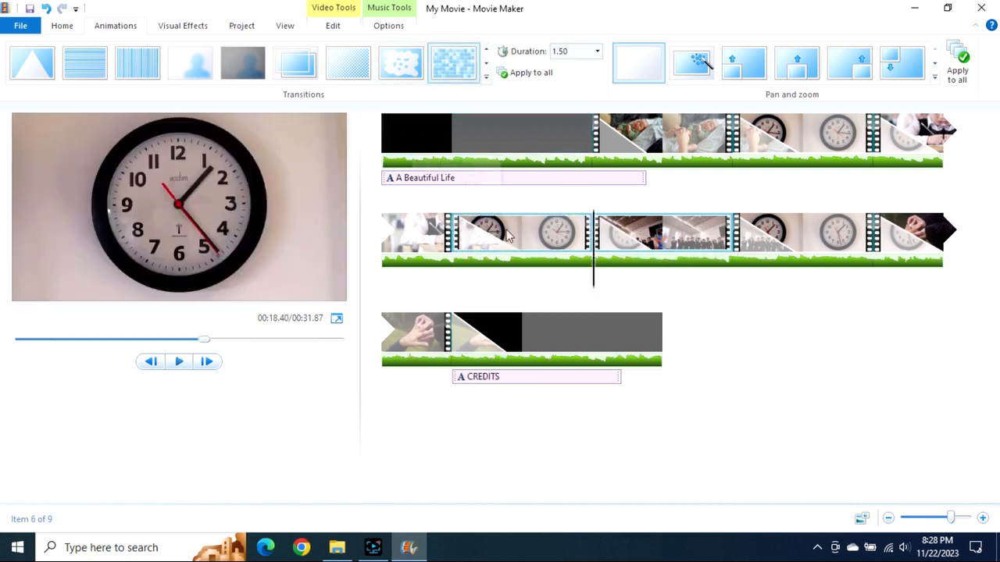
pyautogui.click(454, 252)
pyautogui.click(179, 365)
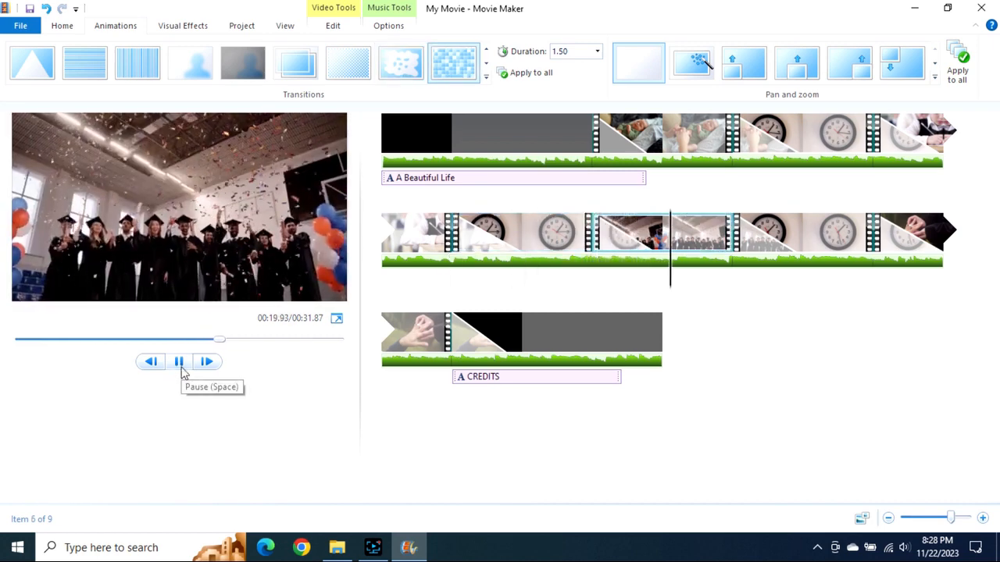
pyautogui.click(180, 366)
# - Remove the transition between the second clock clip and the graduation clip
pyautogui.click(620, 252)
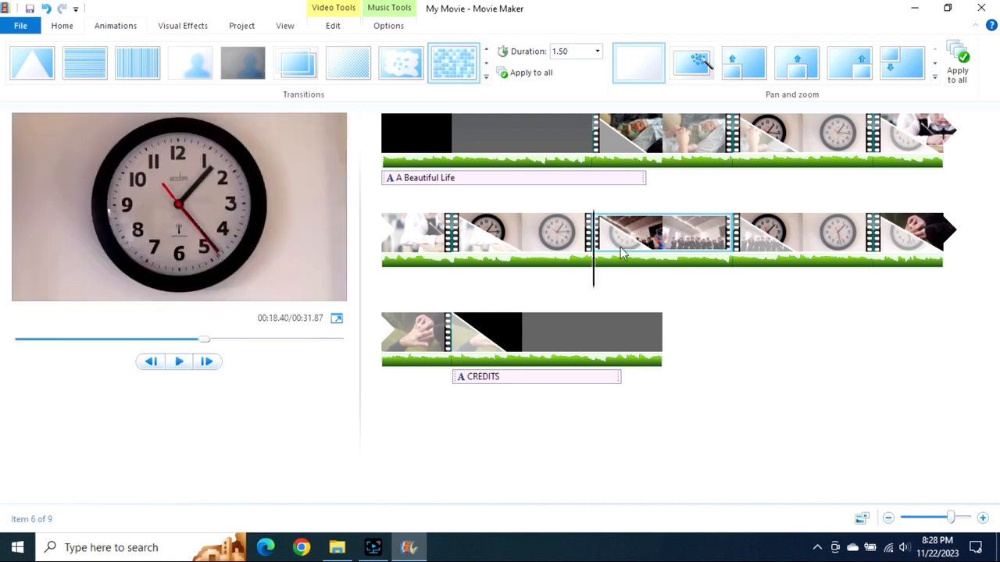
pyautogui.click(486, 60)
pyautogui.click(23, 75)
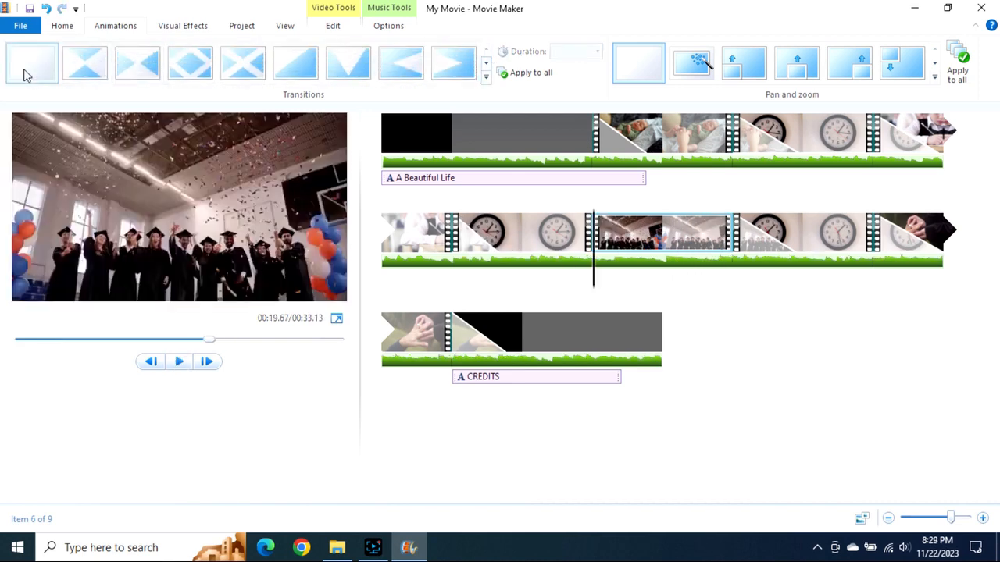
# - Apply the circle transition between the second clock clip and the graduation clip, and play the movie from the second clock clip
pyautogui.click(486, 66)
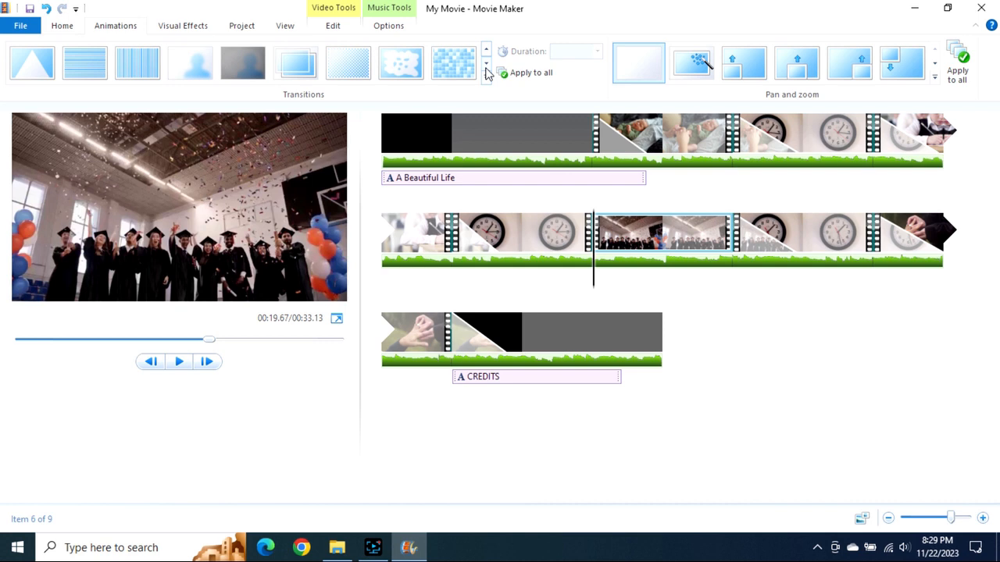
pyautogui.click(486, 65)
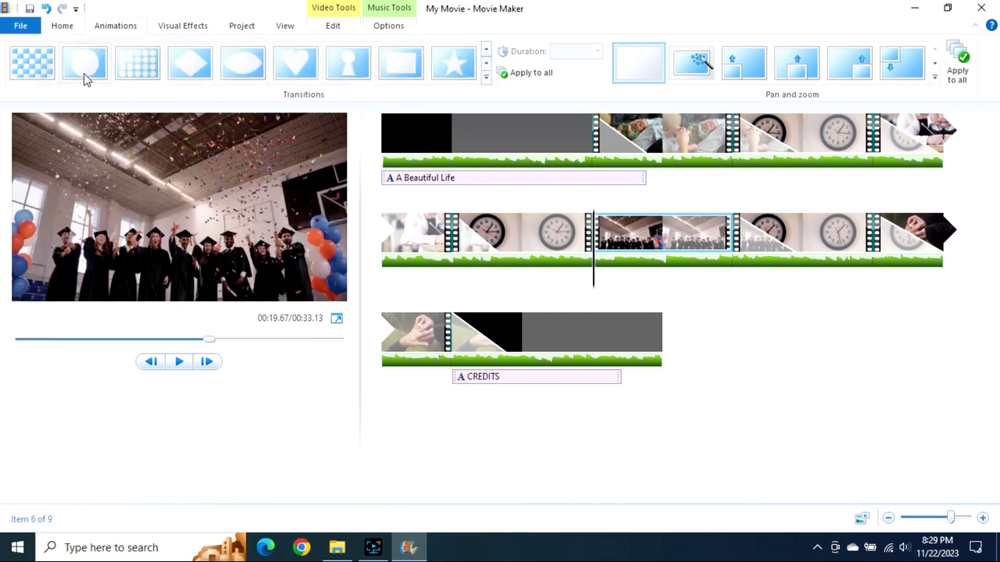
pyautogui.click(86, 78)
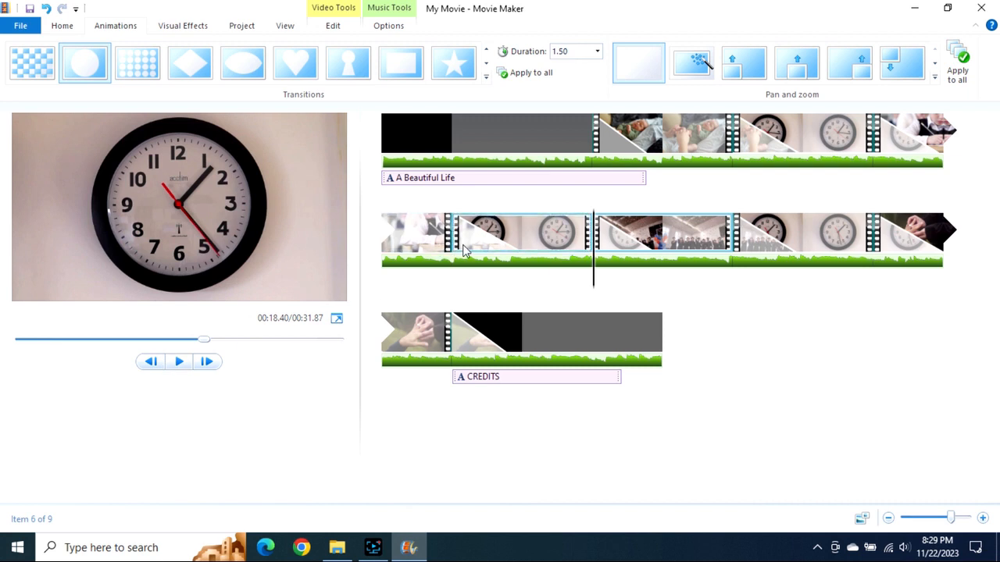
pyautogui.click(454, 262)
pyautogui.click(179, 363)
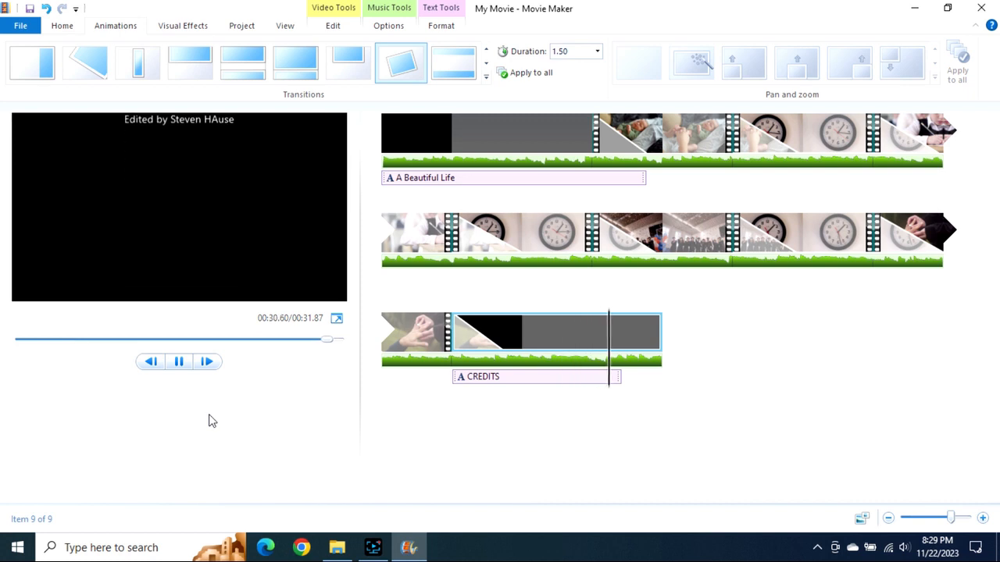
# - Save the finished movie to the Desktop as an MPEG-4/H.264 video file under a new file name
pyautogui.click(61, 28)
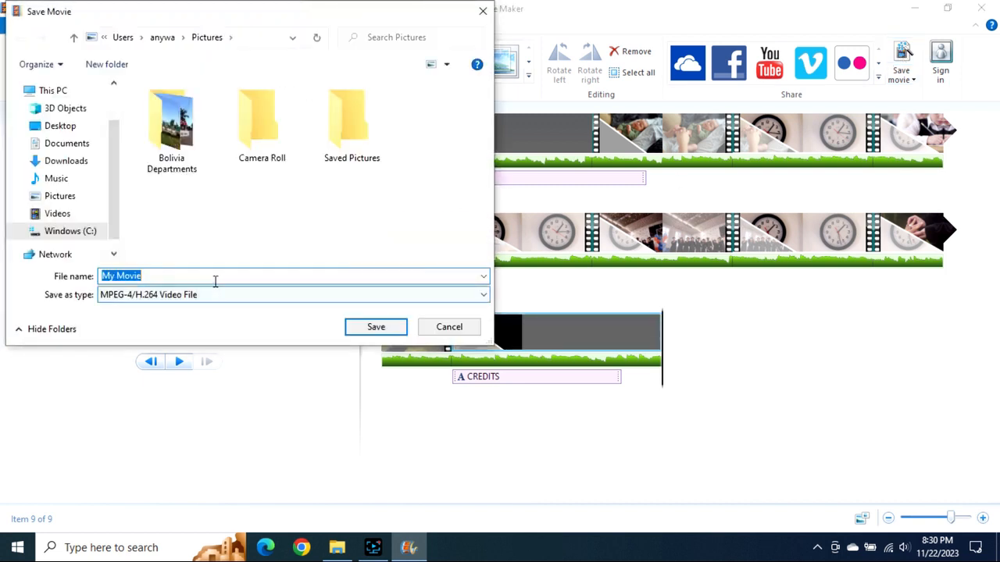
pyautogui.click(66, 127)
pyautogui.click(166, 277)
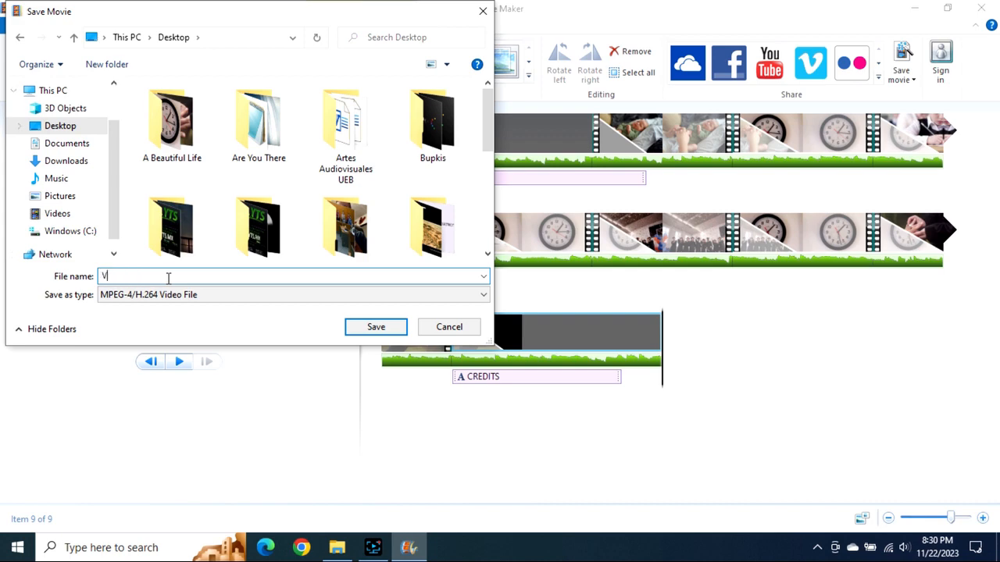
pyautogui.click(362, 334)
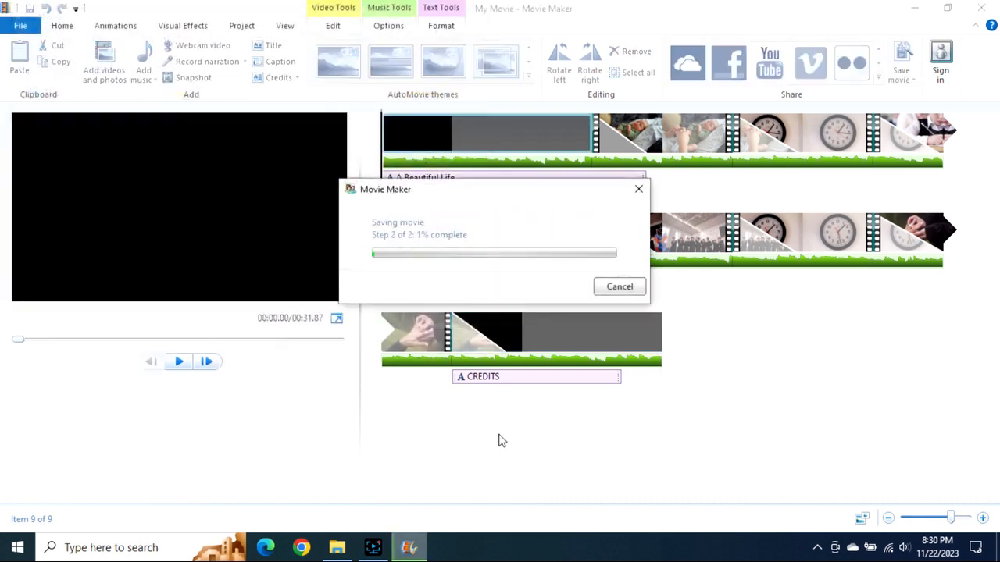